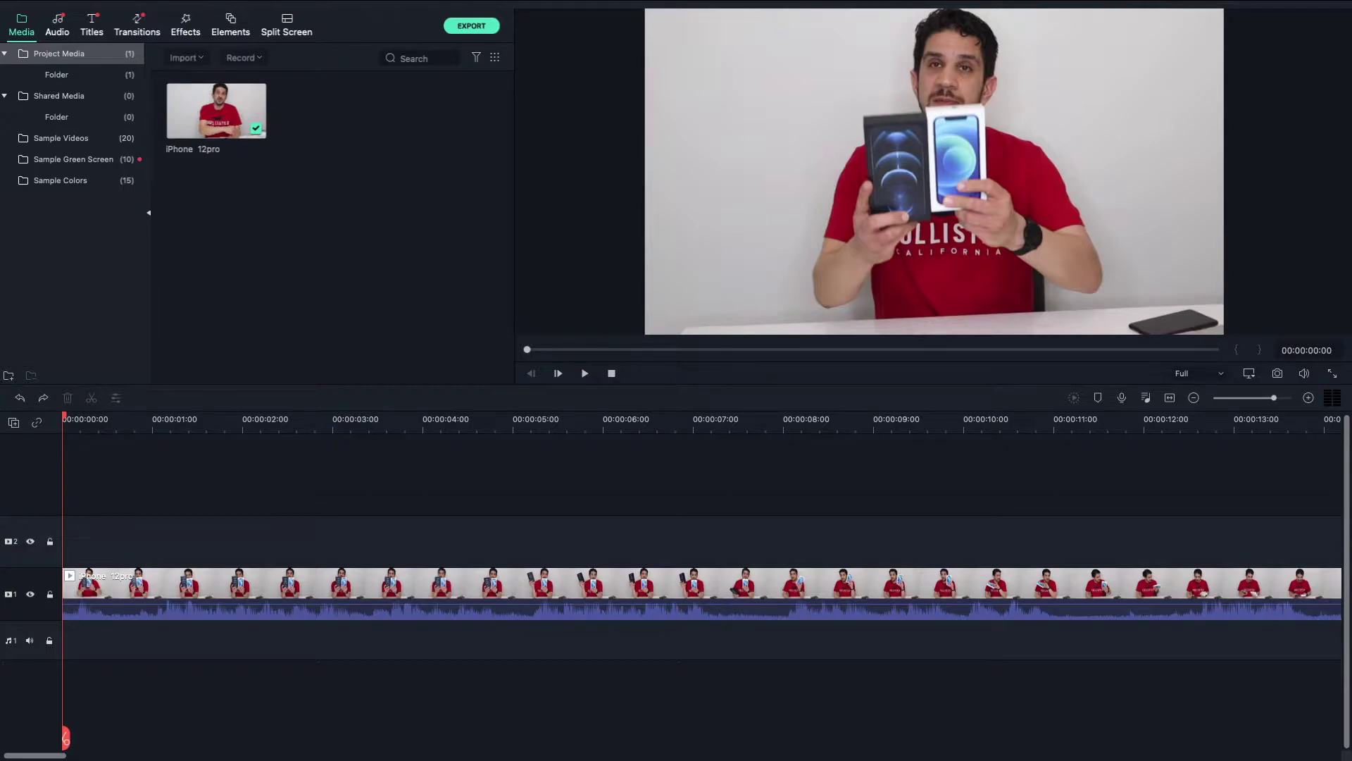
Place the New LowerThirds 1 title on track 2 at the start of the timeline
left_click(92, 27)
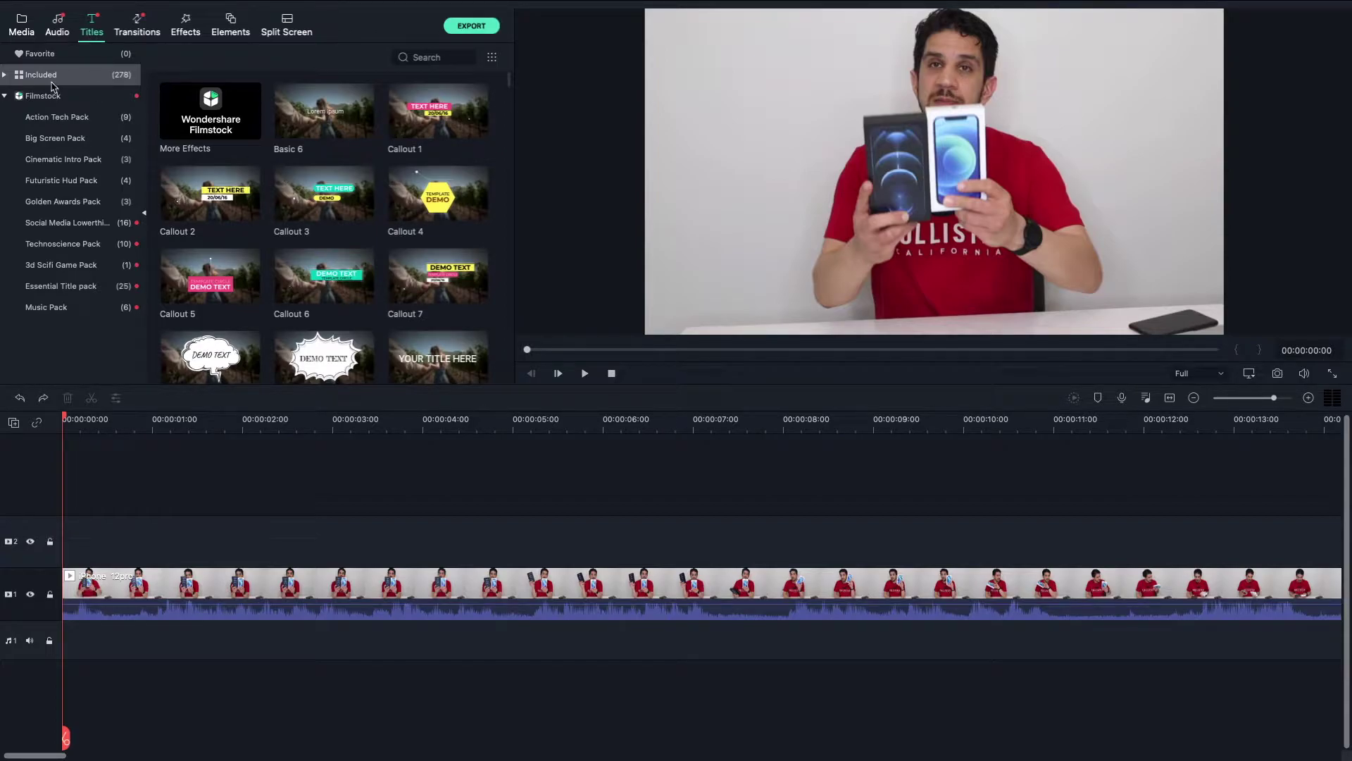
scroll(392, 144, "down", 5)
scroll(391, 144, "down", 6)
scroll(391, 143, "down", 4)
scroll(389, 143, "down", 8)
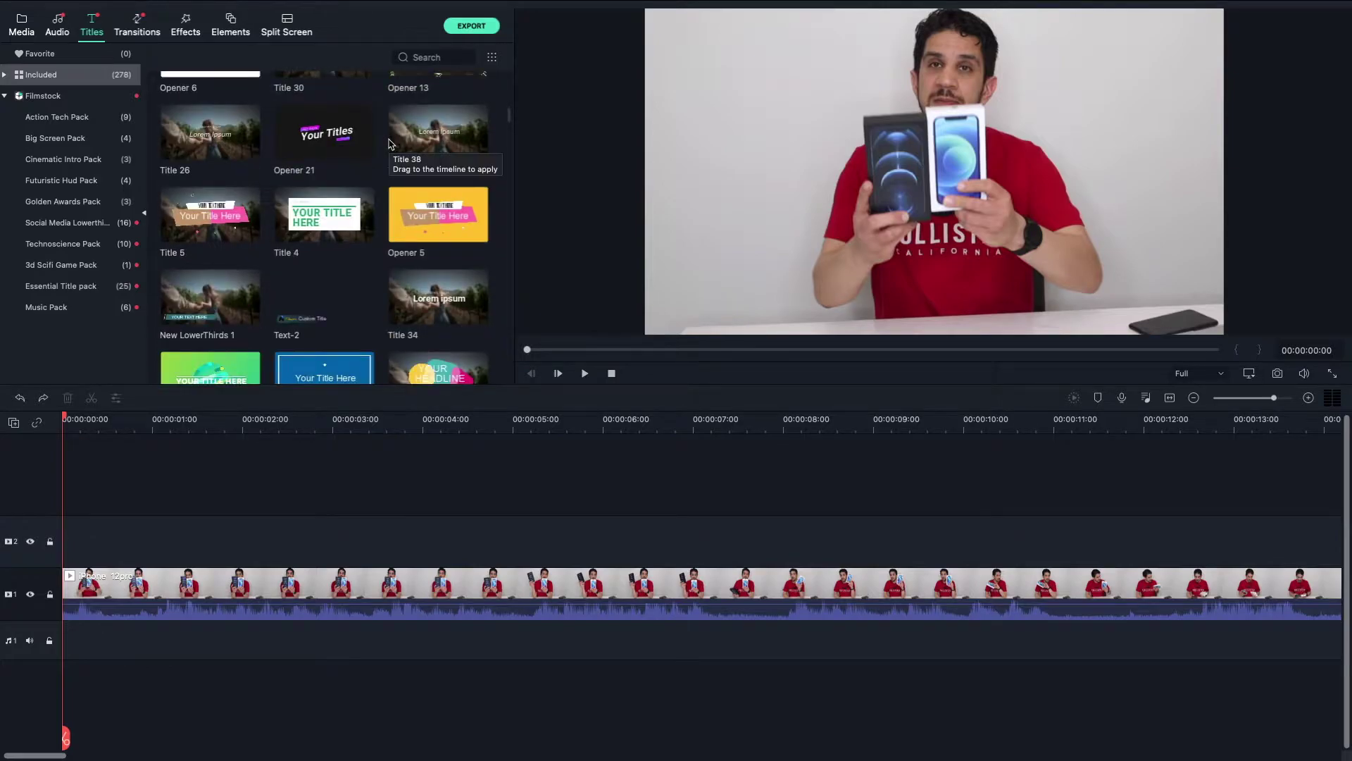
left_click(191, 306)
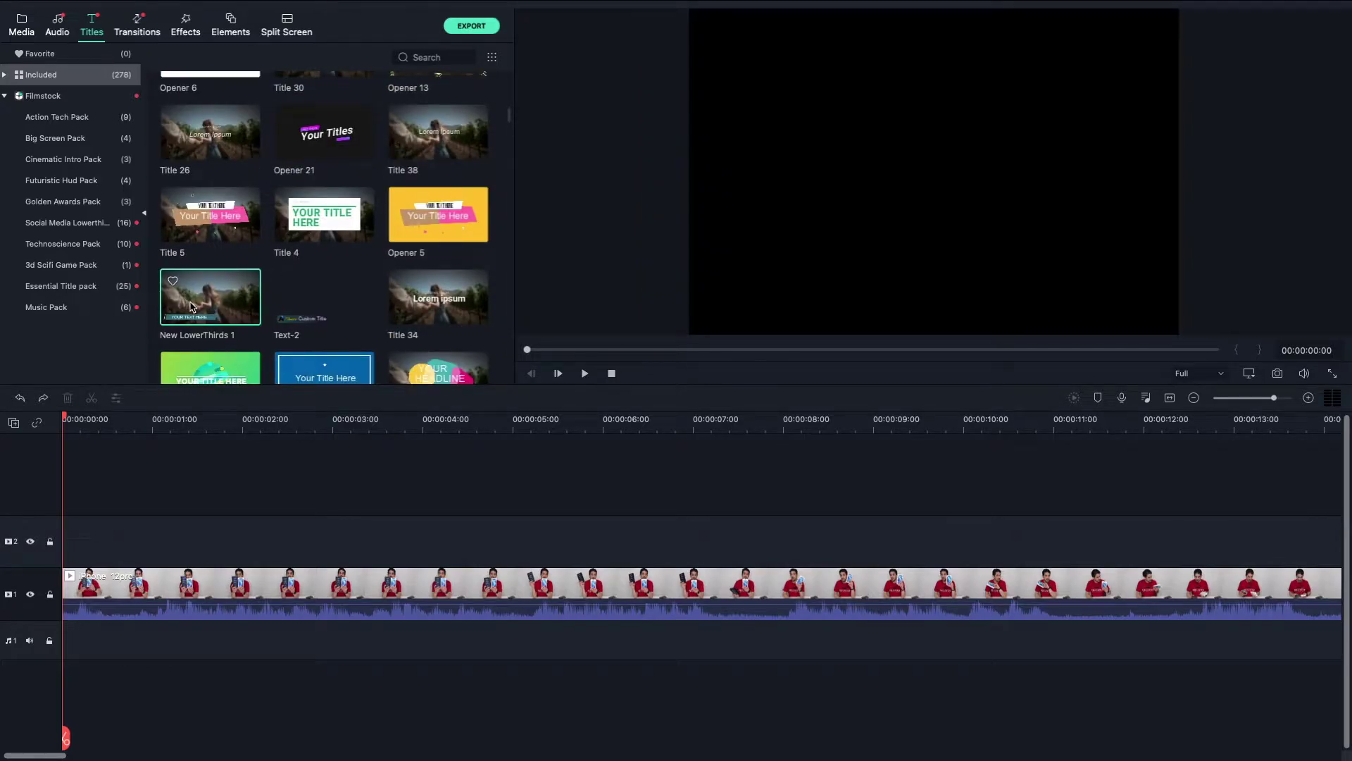
left_click_drag(191, 307, 67, 521)
Open the placed lower-third clip in Advanced Edit
left_click(218, 546)
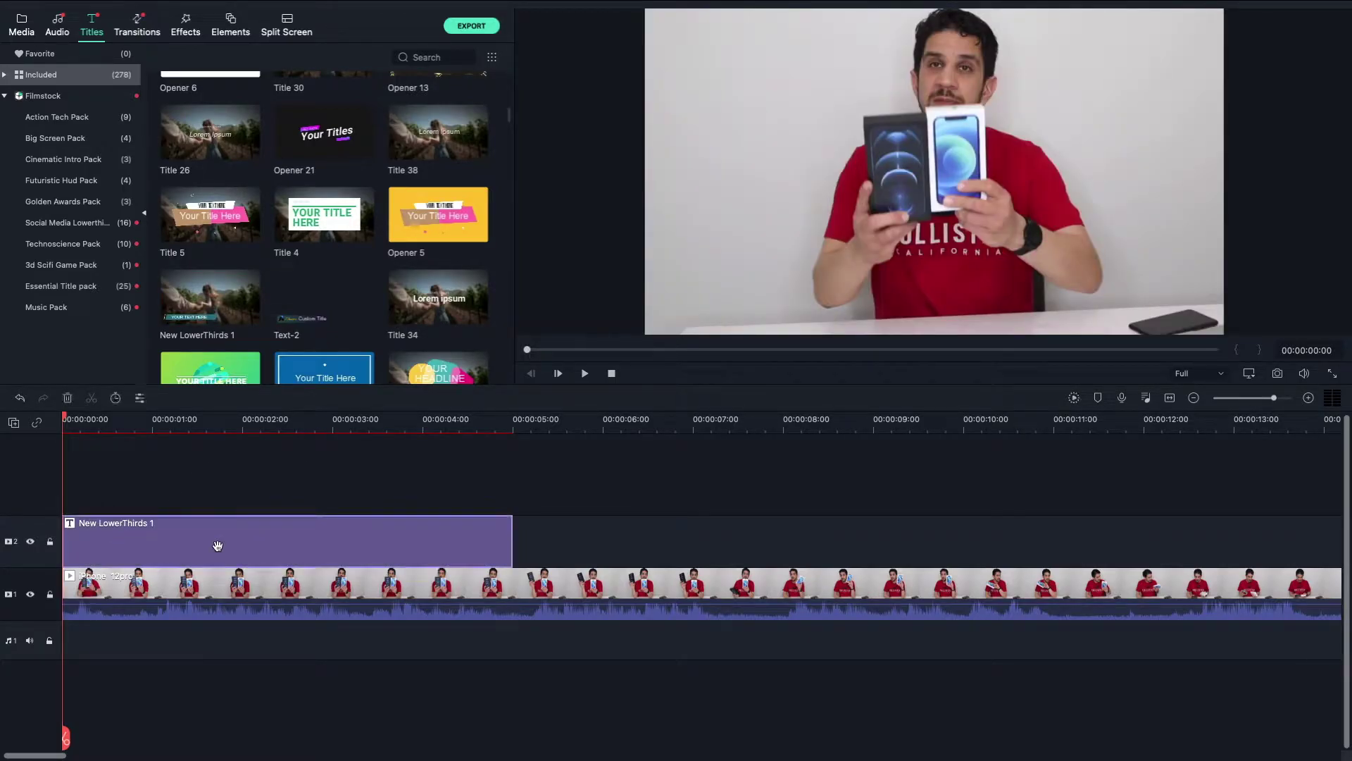
right_click(218, 547)
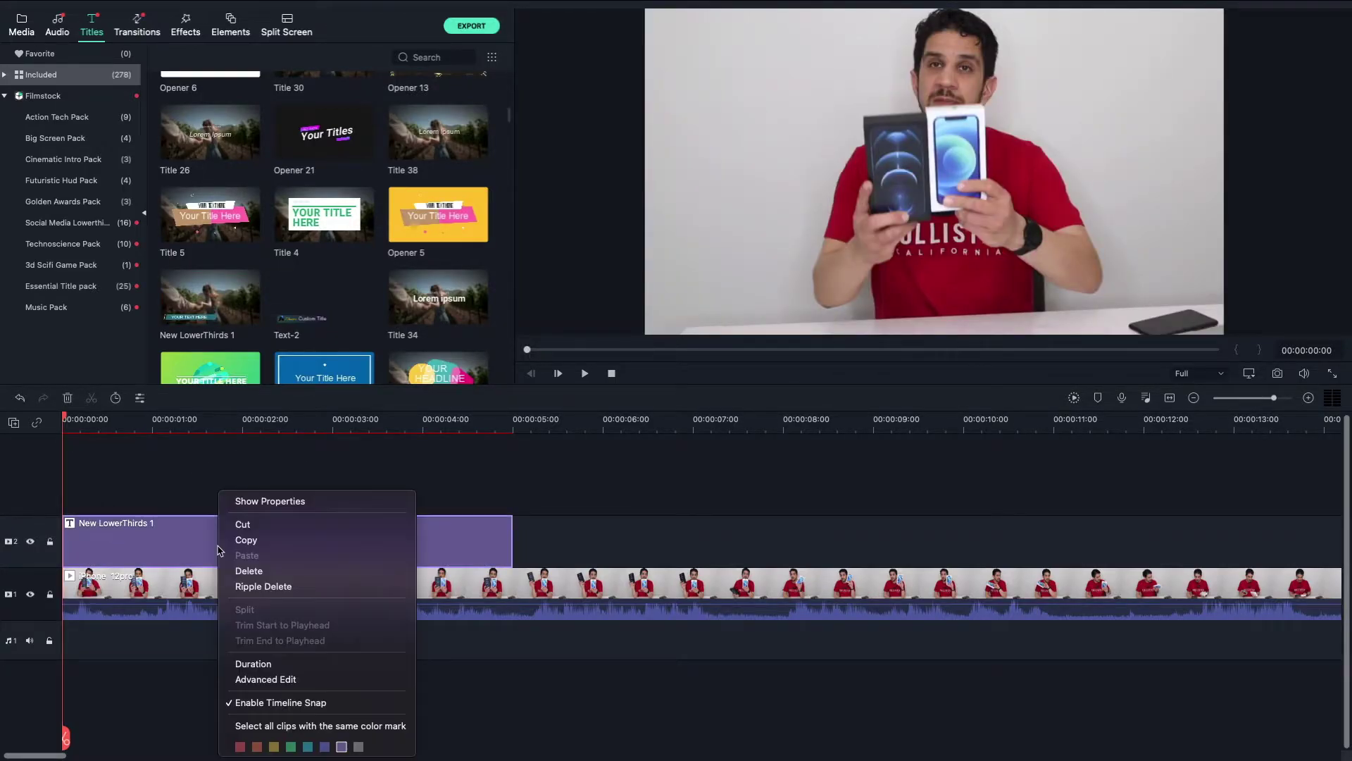
left_click(296, 680)
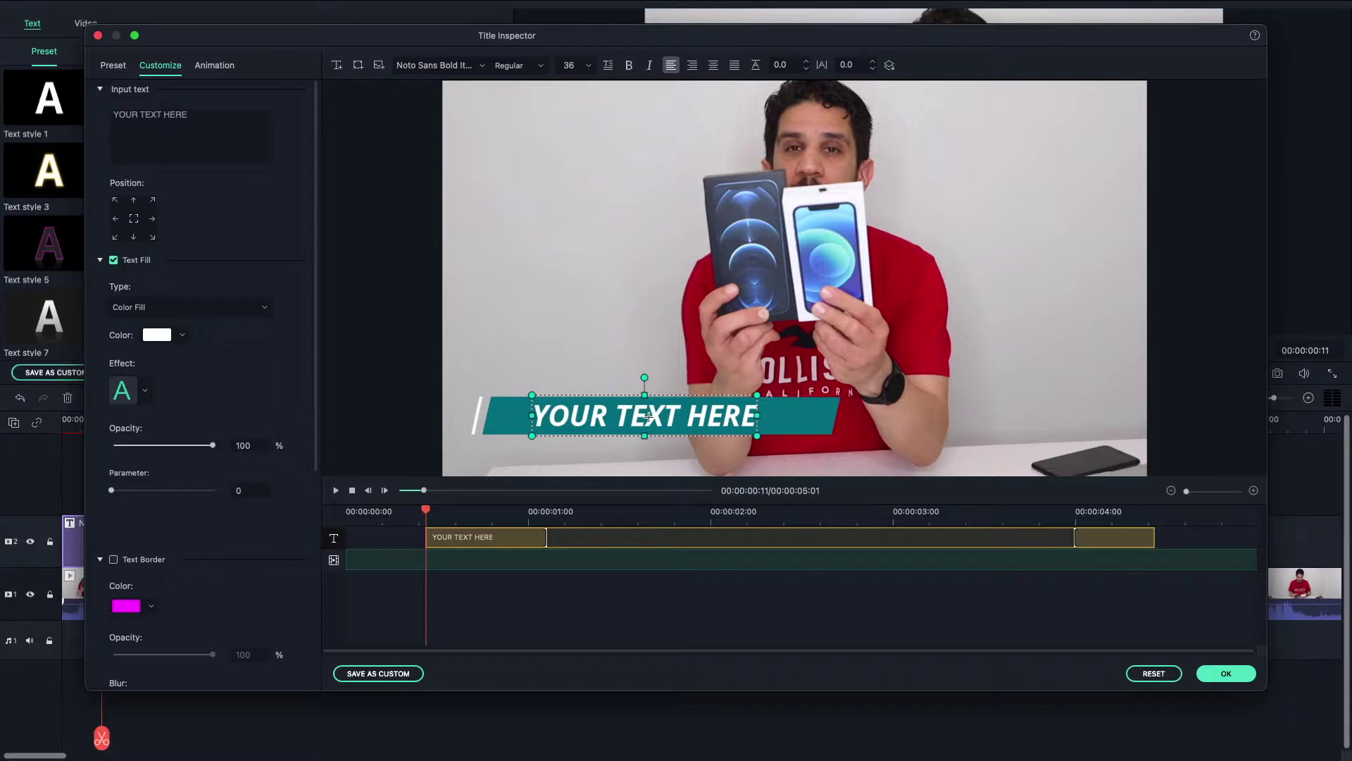
Delete the YOUR TEXT HERE placeholder, leaving only the teal bar
key("Delete")
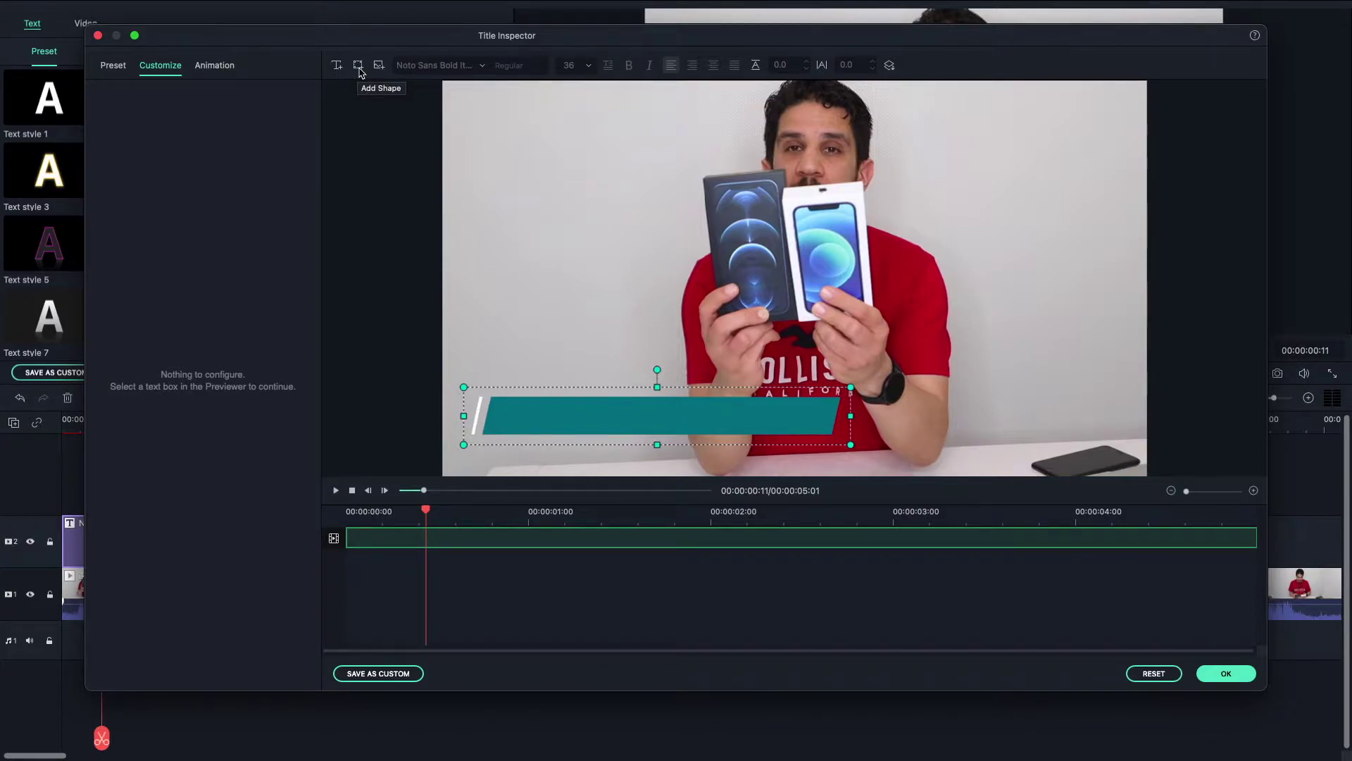
left_click(359, 66)
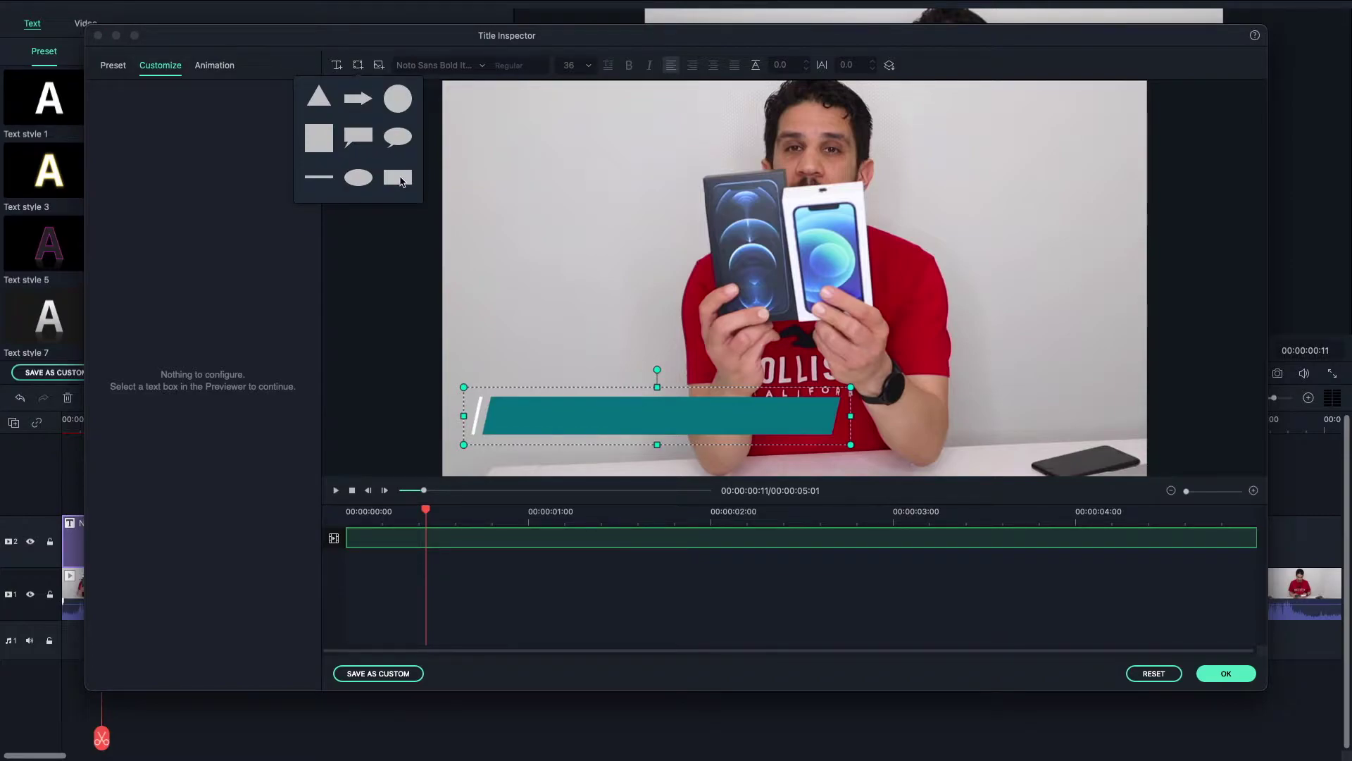
Add an orange rectangle text box above the teal bar, shortened with slightly rounded corners
left_click(399, 179)
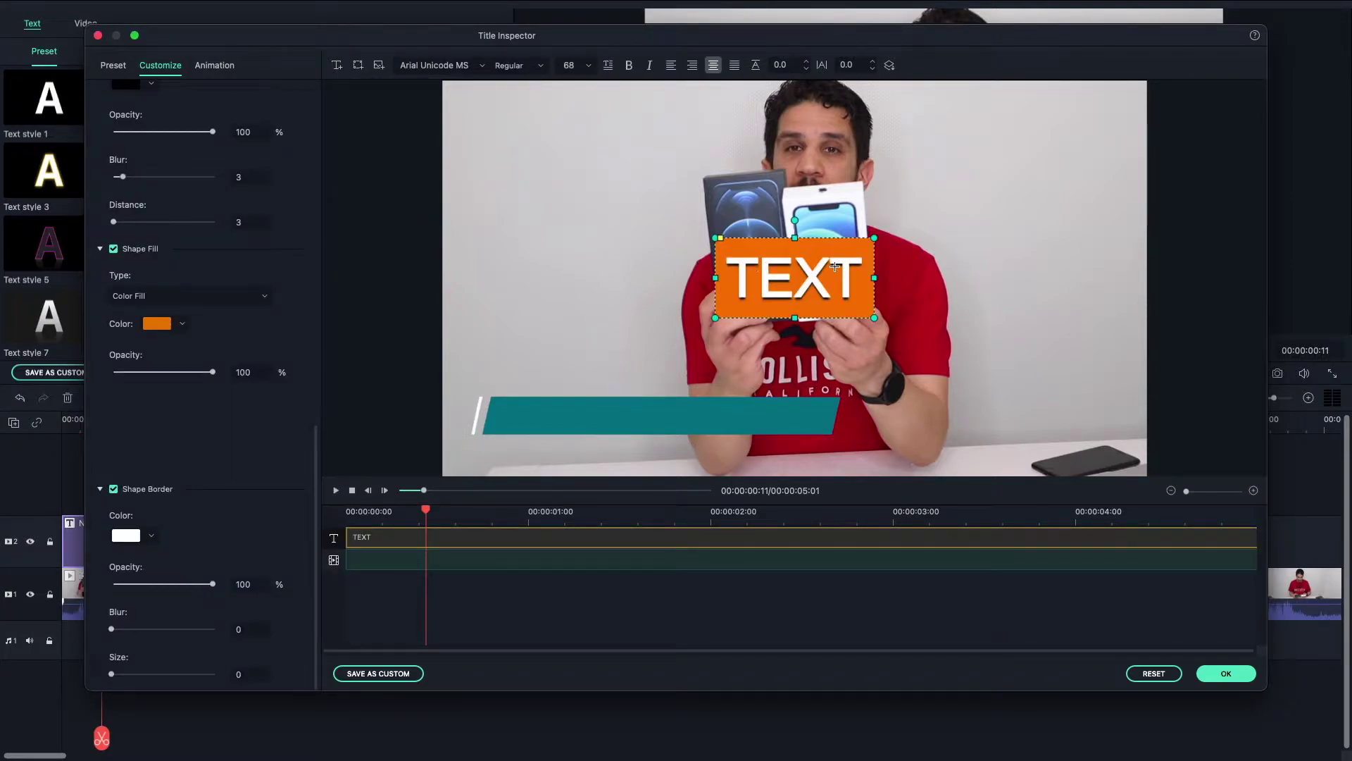
left_click_drag(795, 238, 844, 371)
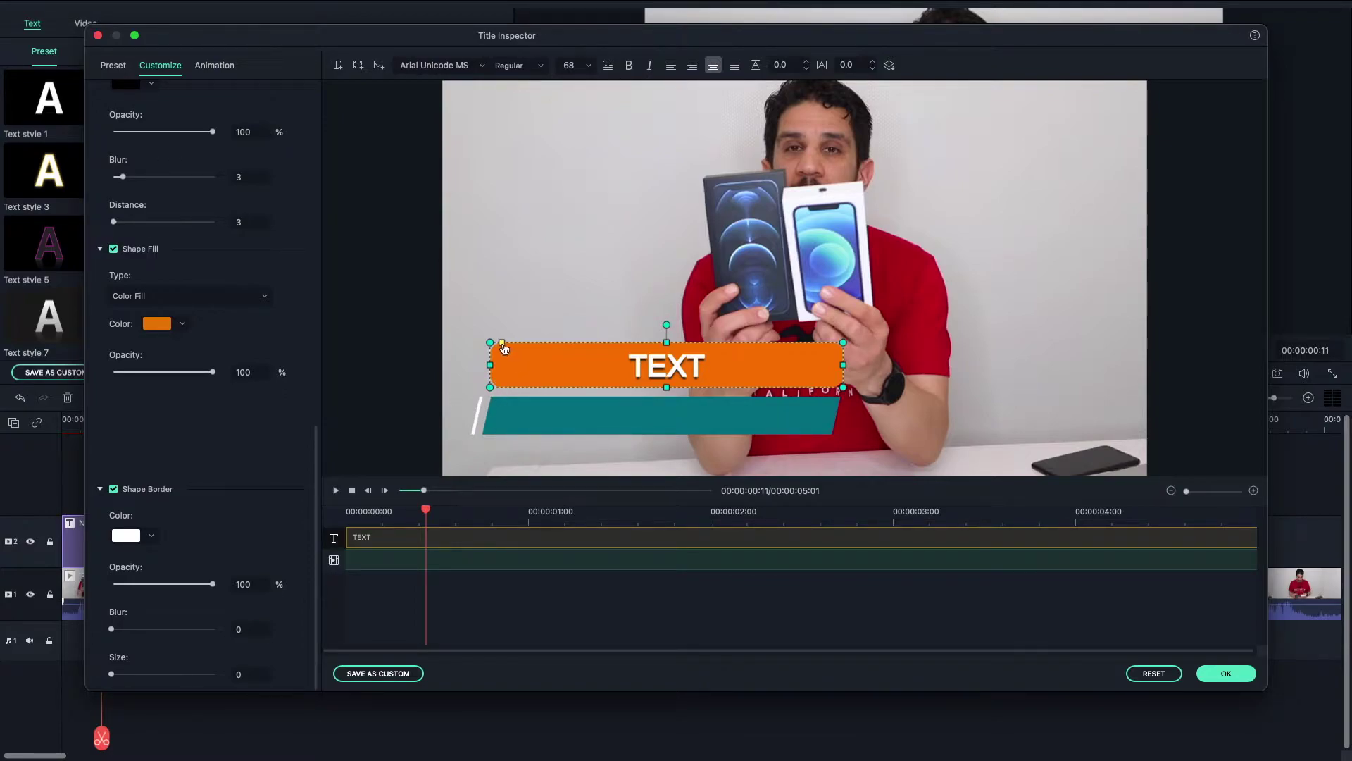
left_click_drag(506, 347, 631, 354)
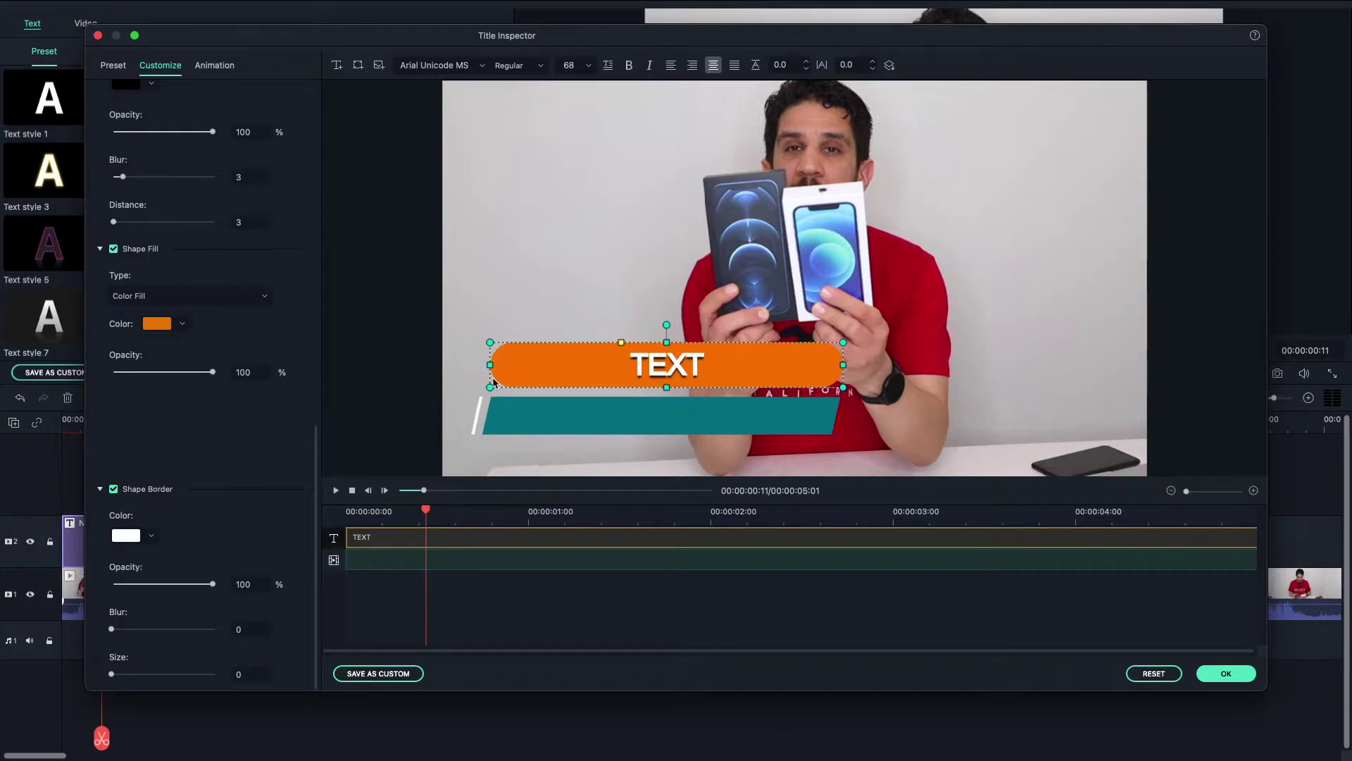
left_click_drag(626, 347, 503, 357)
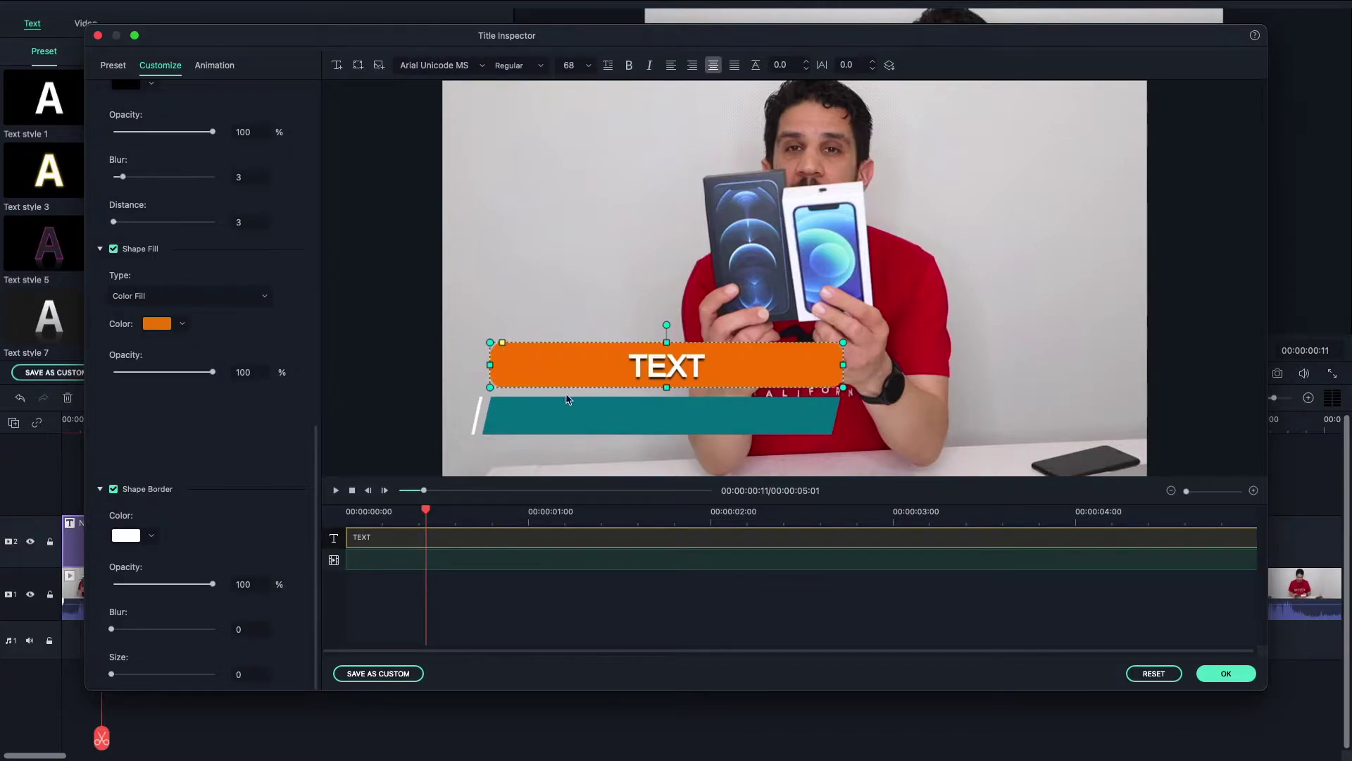
left_click(621, 420)
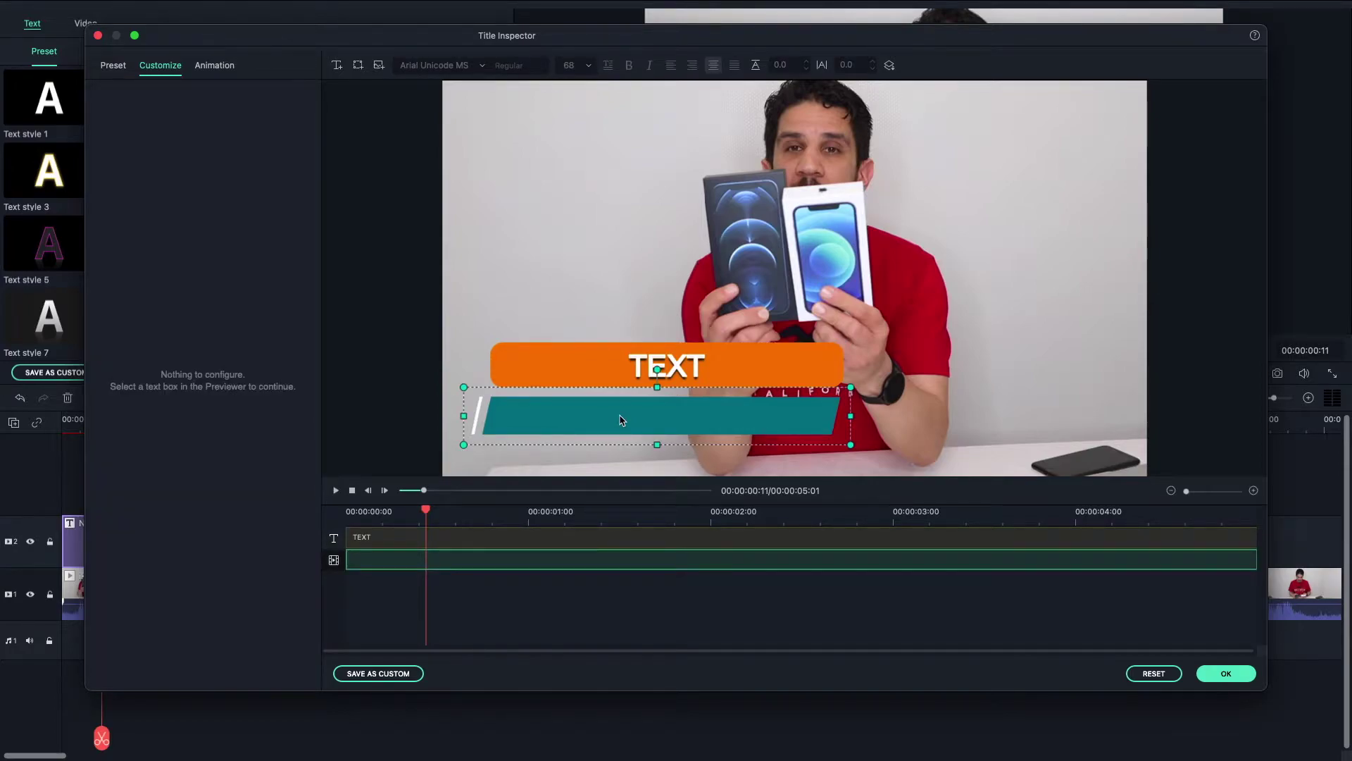
Delete the teal bar and move the orange TEXT box to the frame's bottom-left
key("Delete")
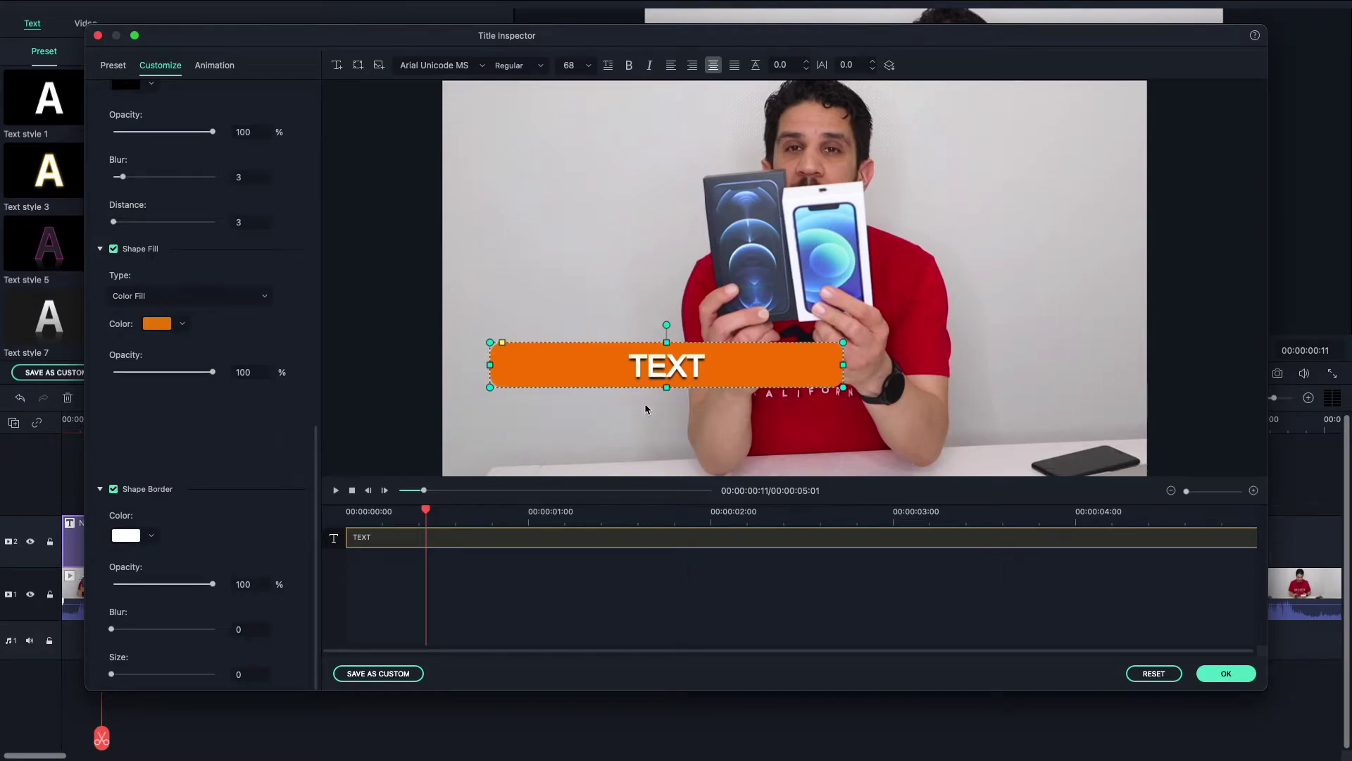
left_click_drag(723, 383, 704, 431)
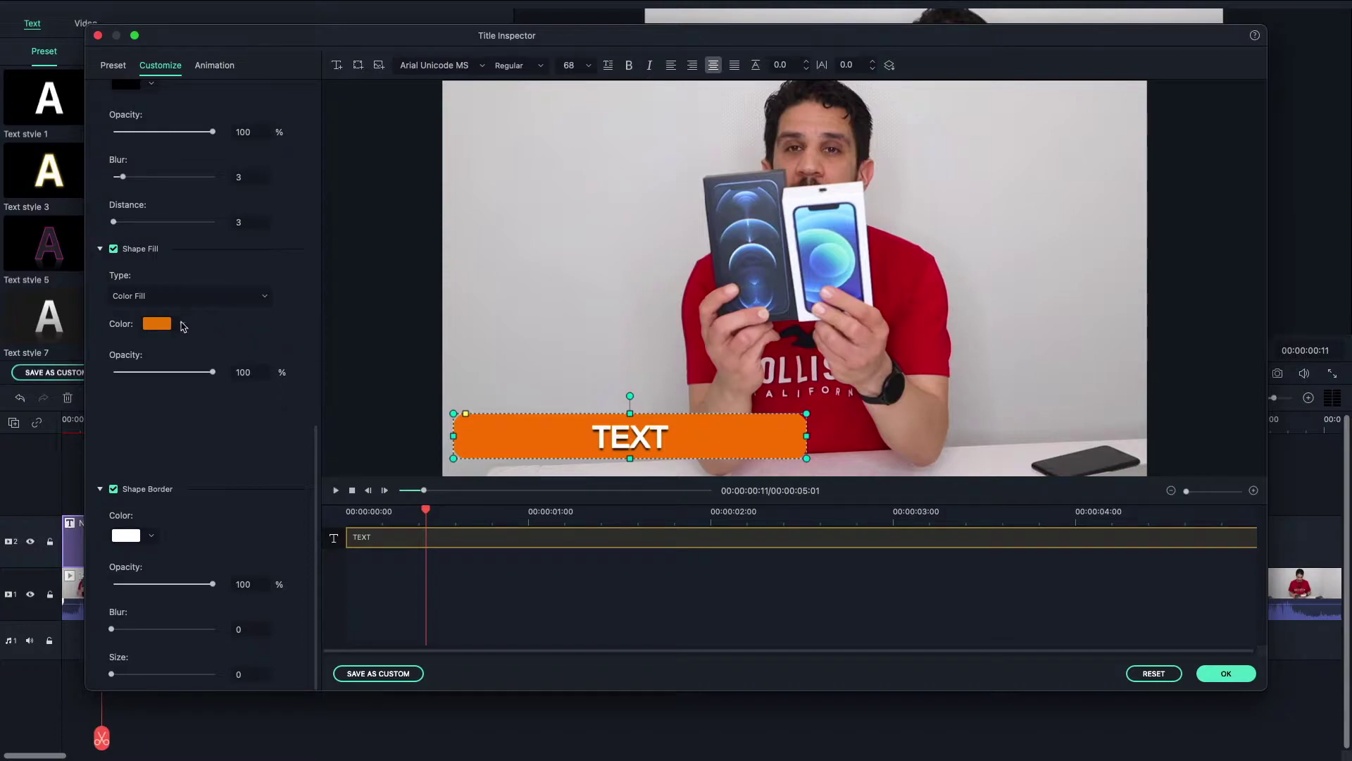
left_click(183, 325)
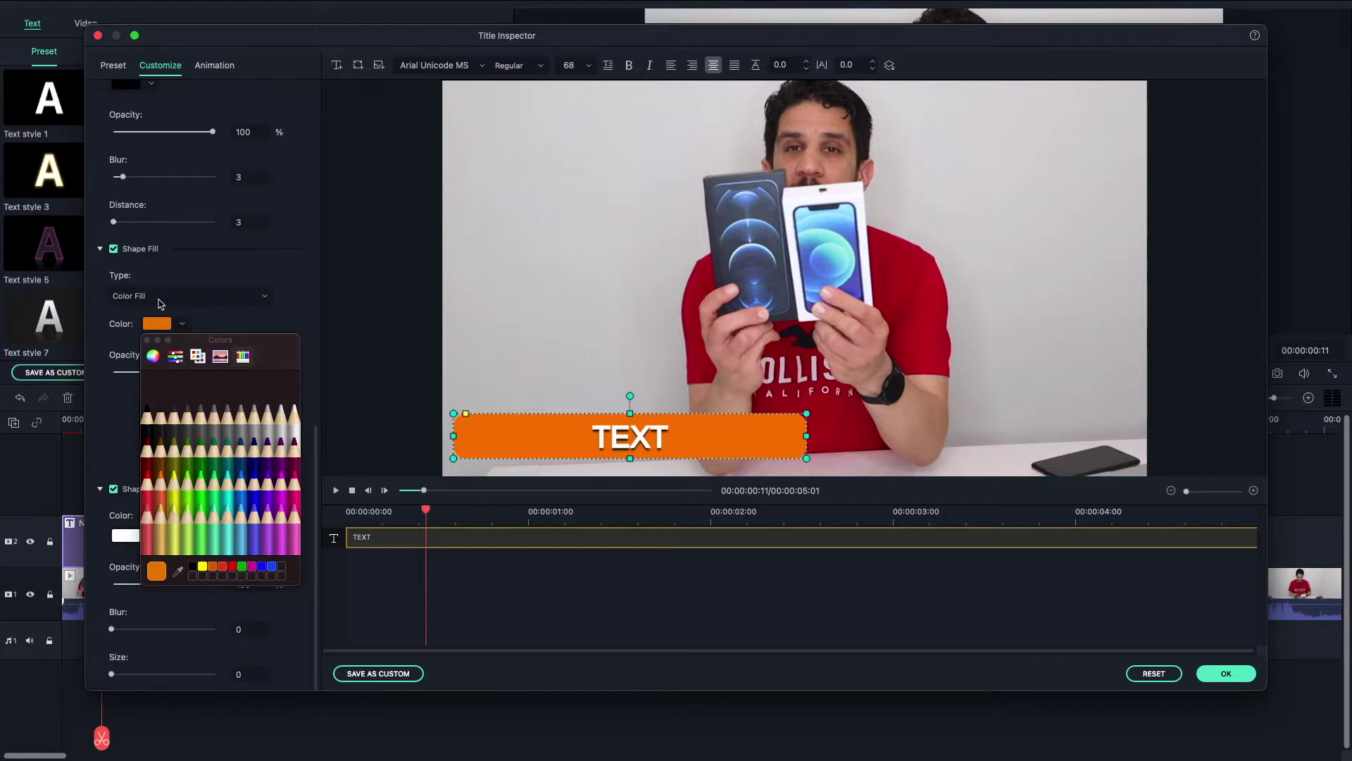
Give the TEXT box a gradient fill from Ice cyan to Plum at 98% opacity
left_click(264, 297)
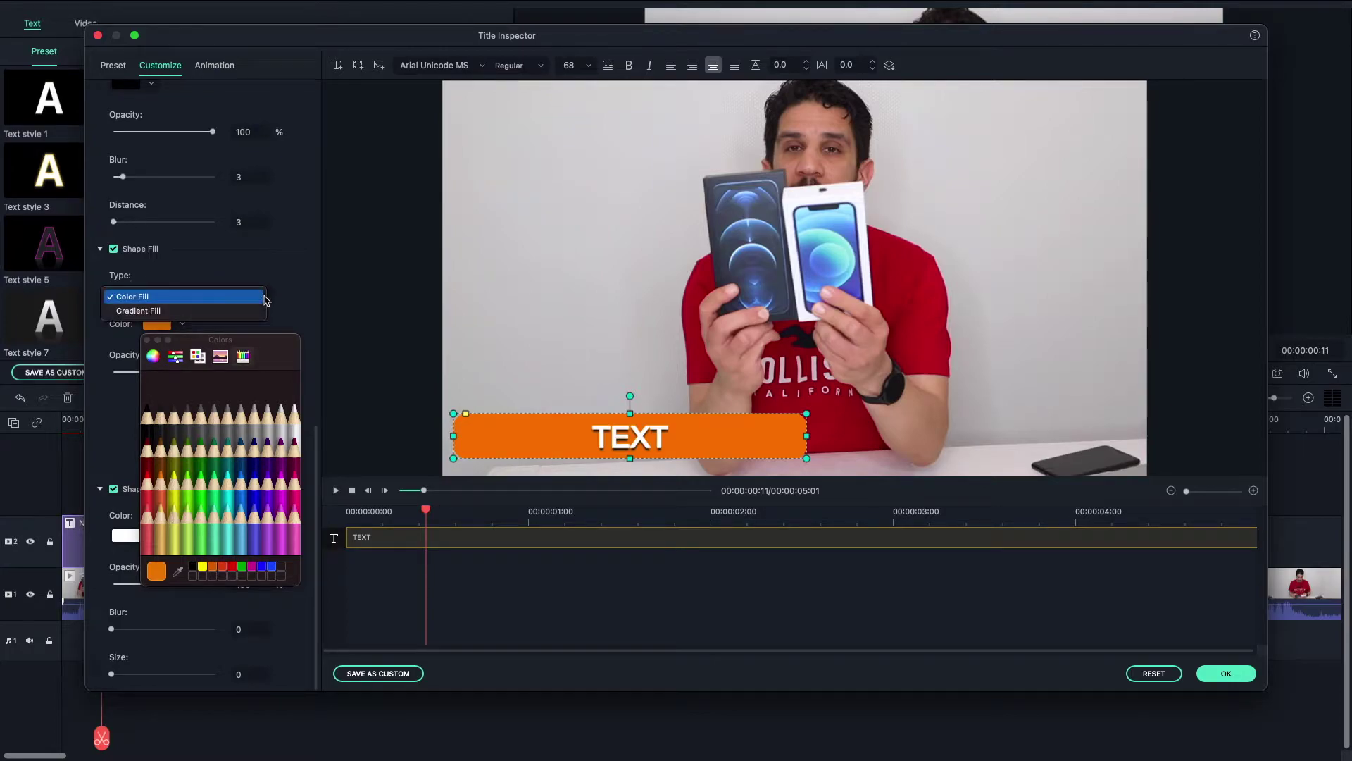
left_click(167, 313)
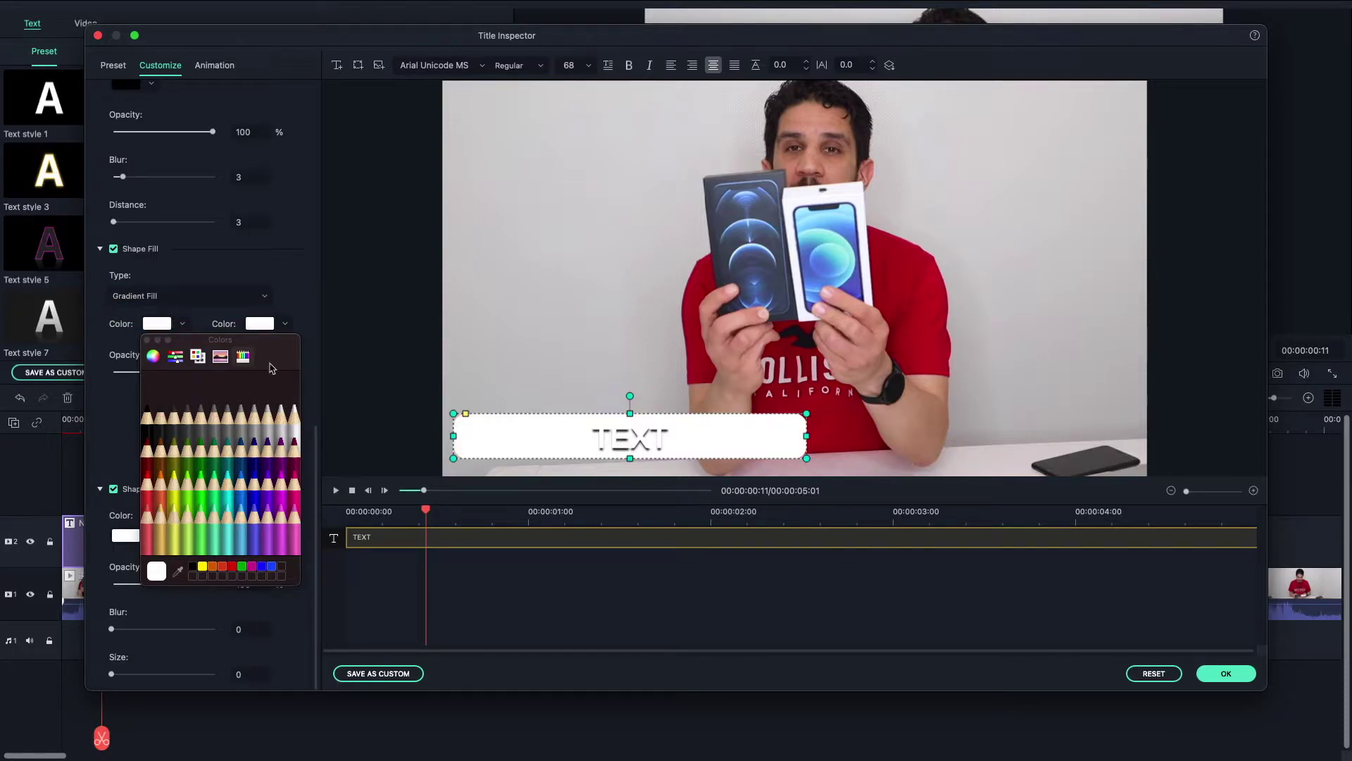
left_click_drag(285, 342, 288, 416)
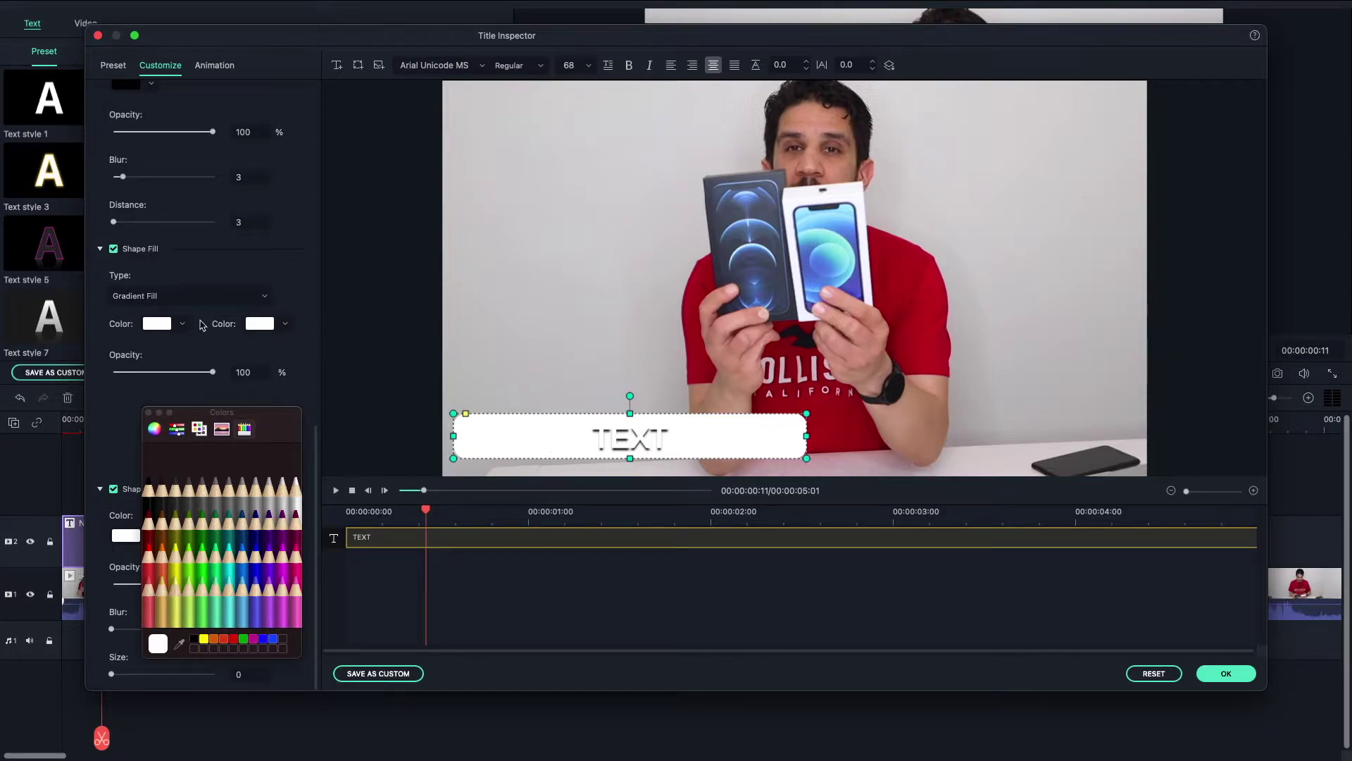
left_click(184, 325)
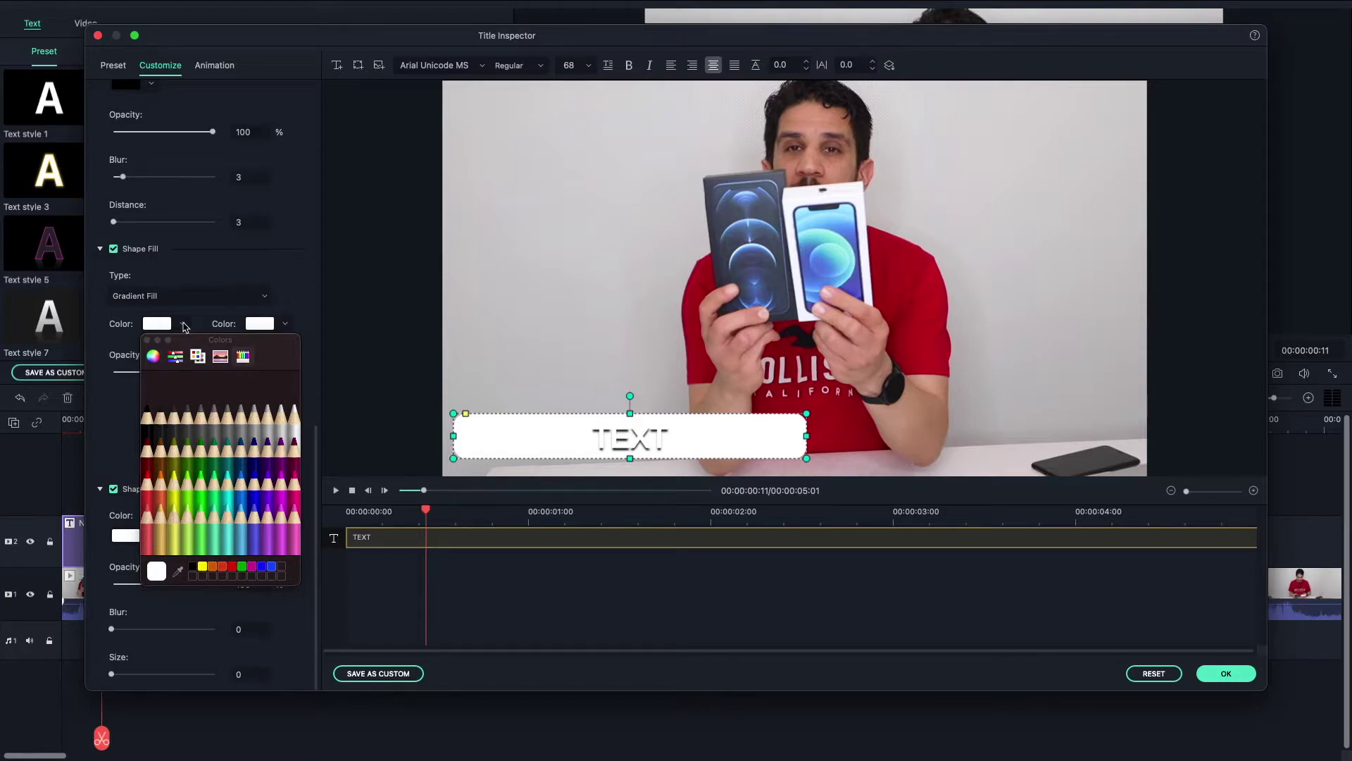
left_click(231, 531)
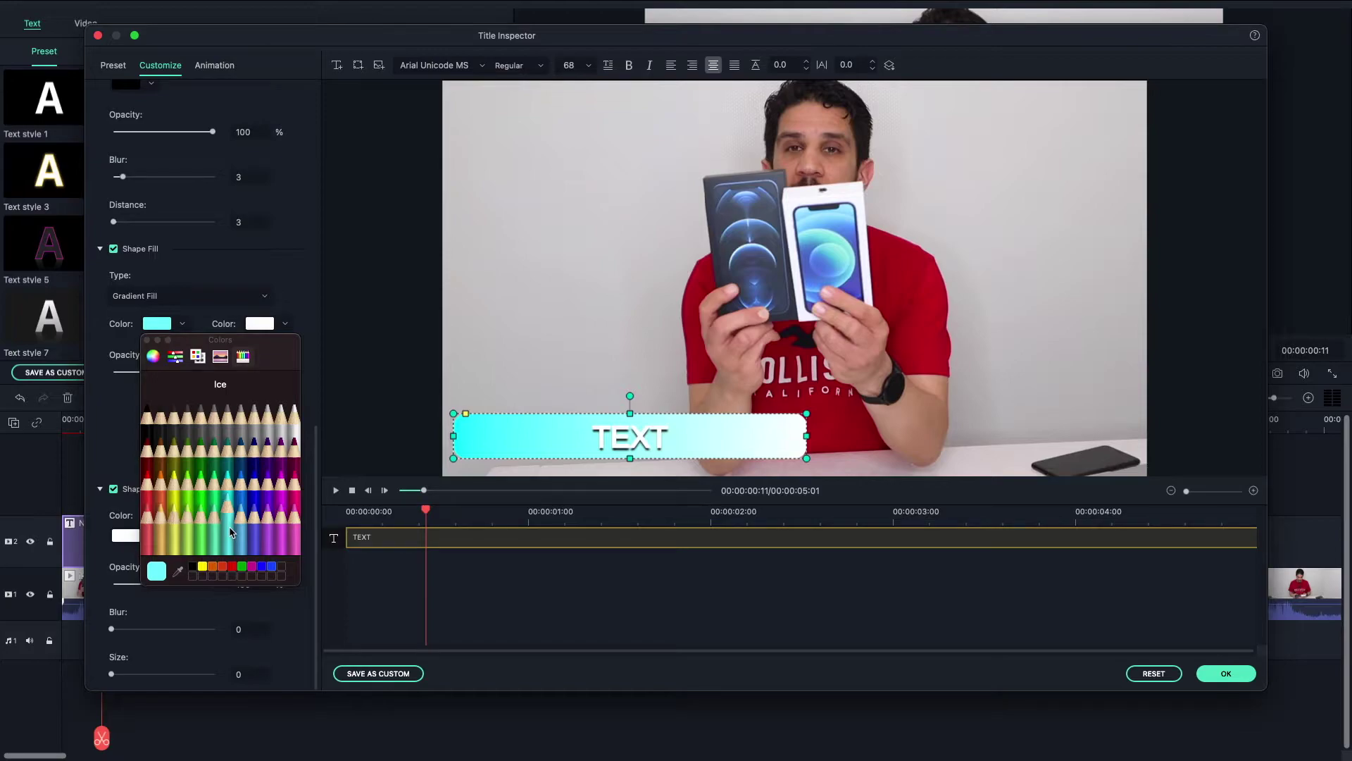
left_click(285, 326)
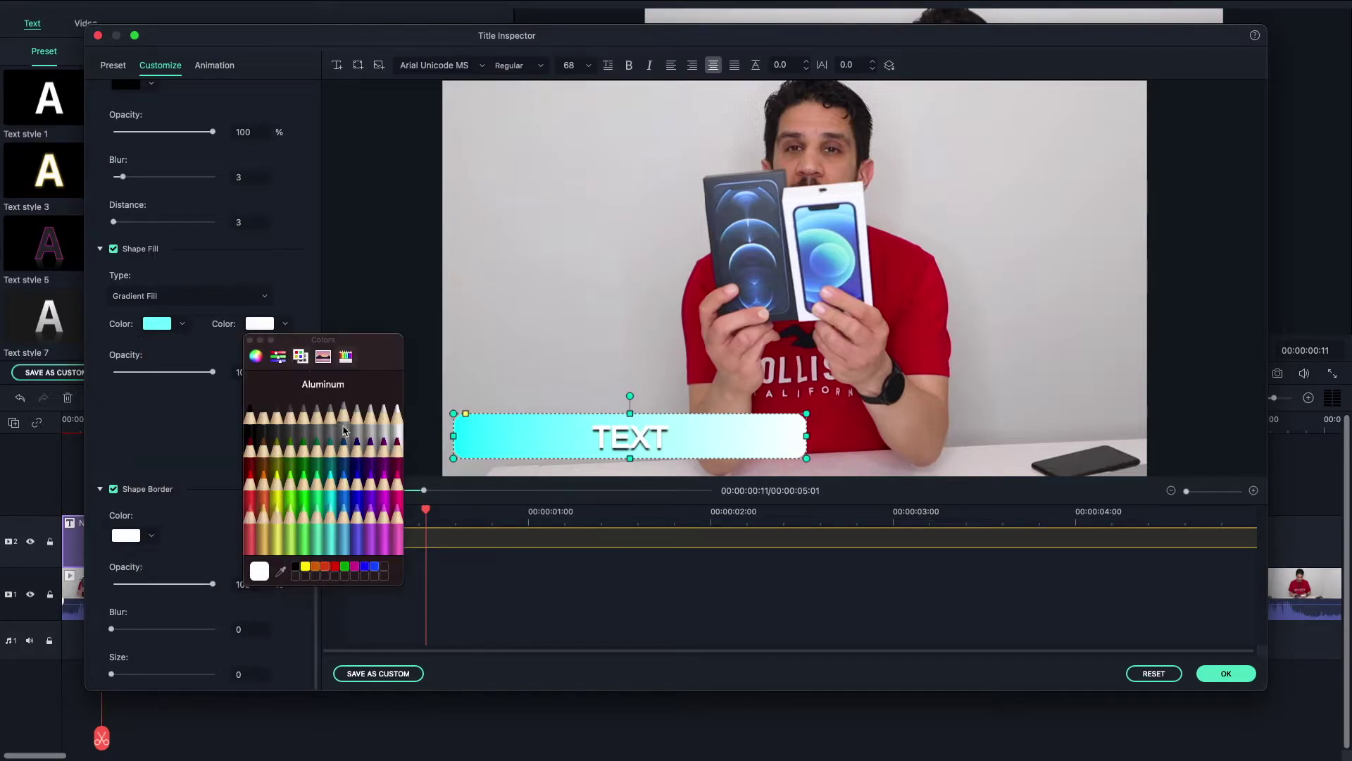
left_click(370, 465)
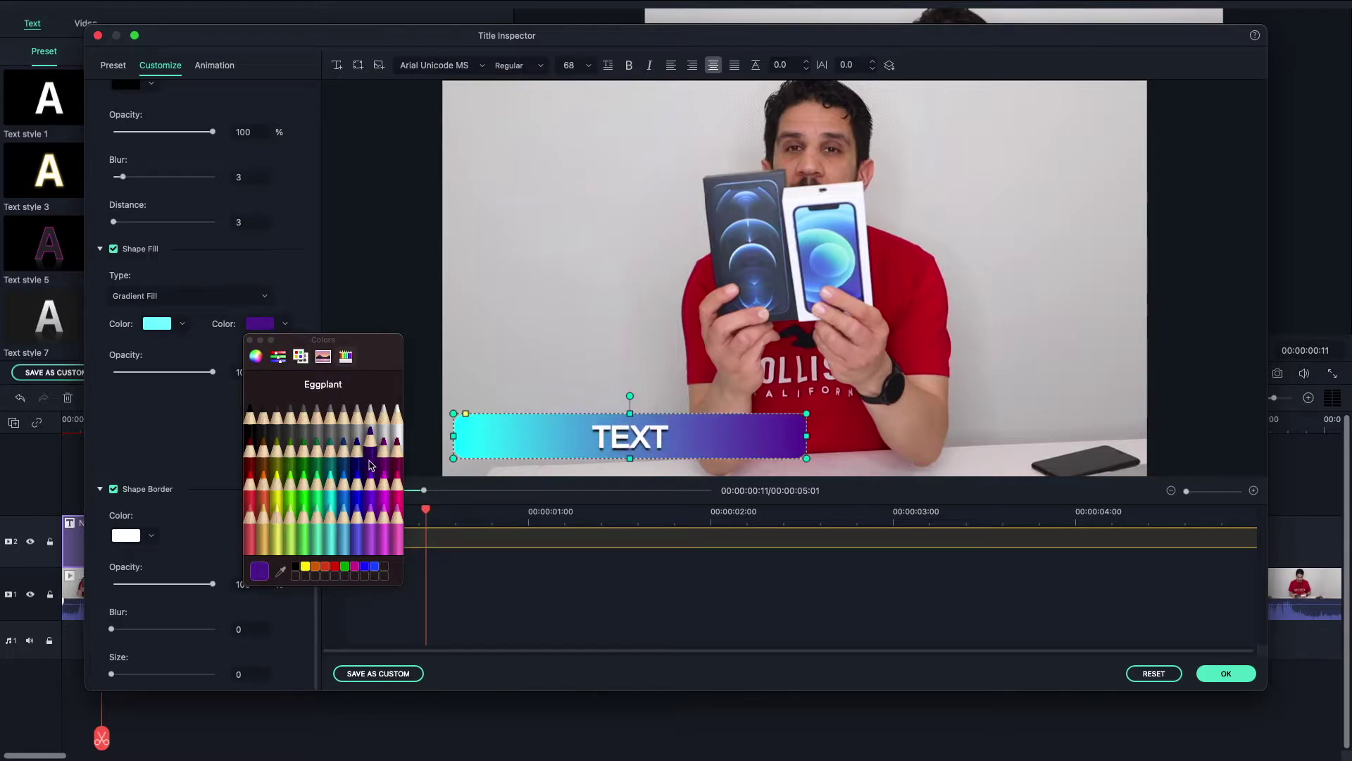
left_click(387, 470)
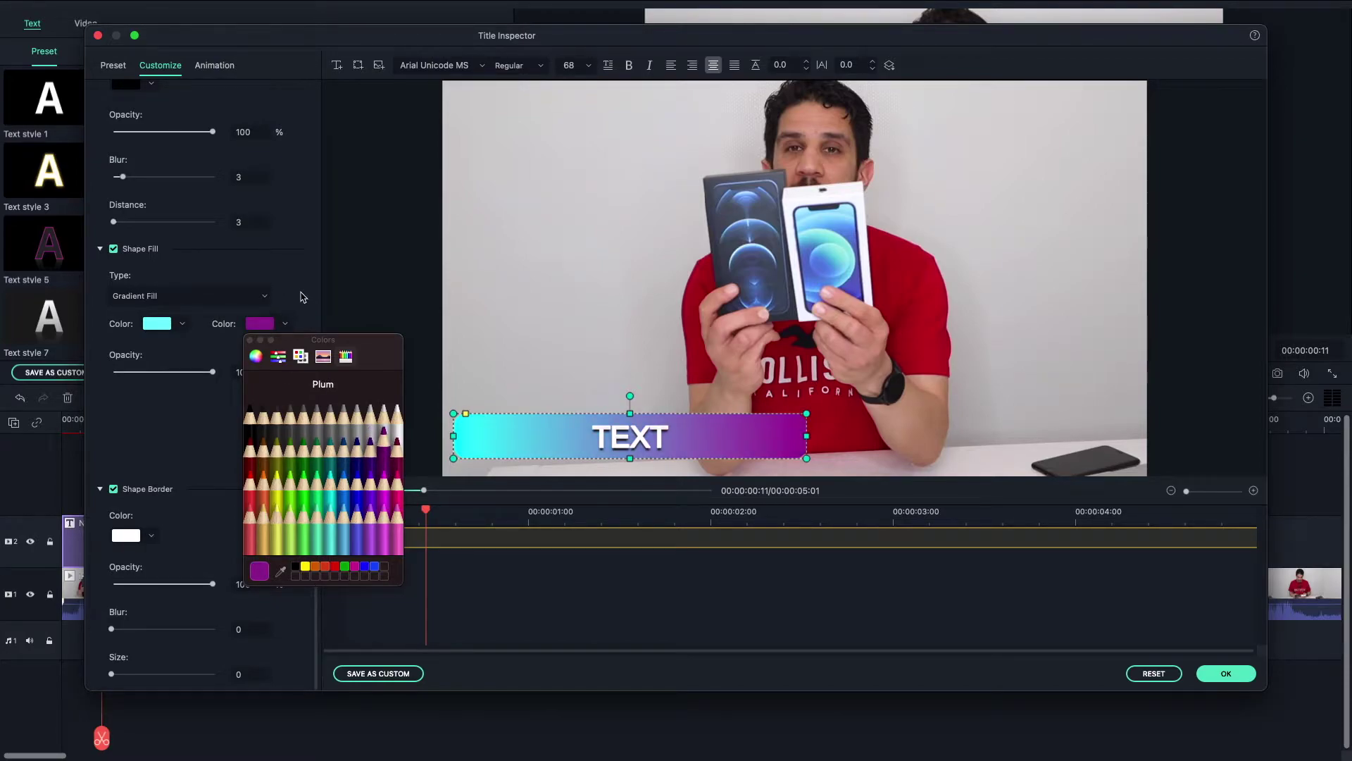
left_click_drag(212, 372, 210, 372)
left_click(251, 340)
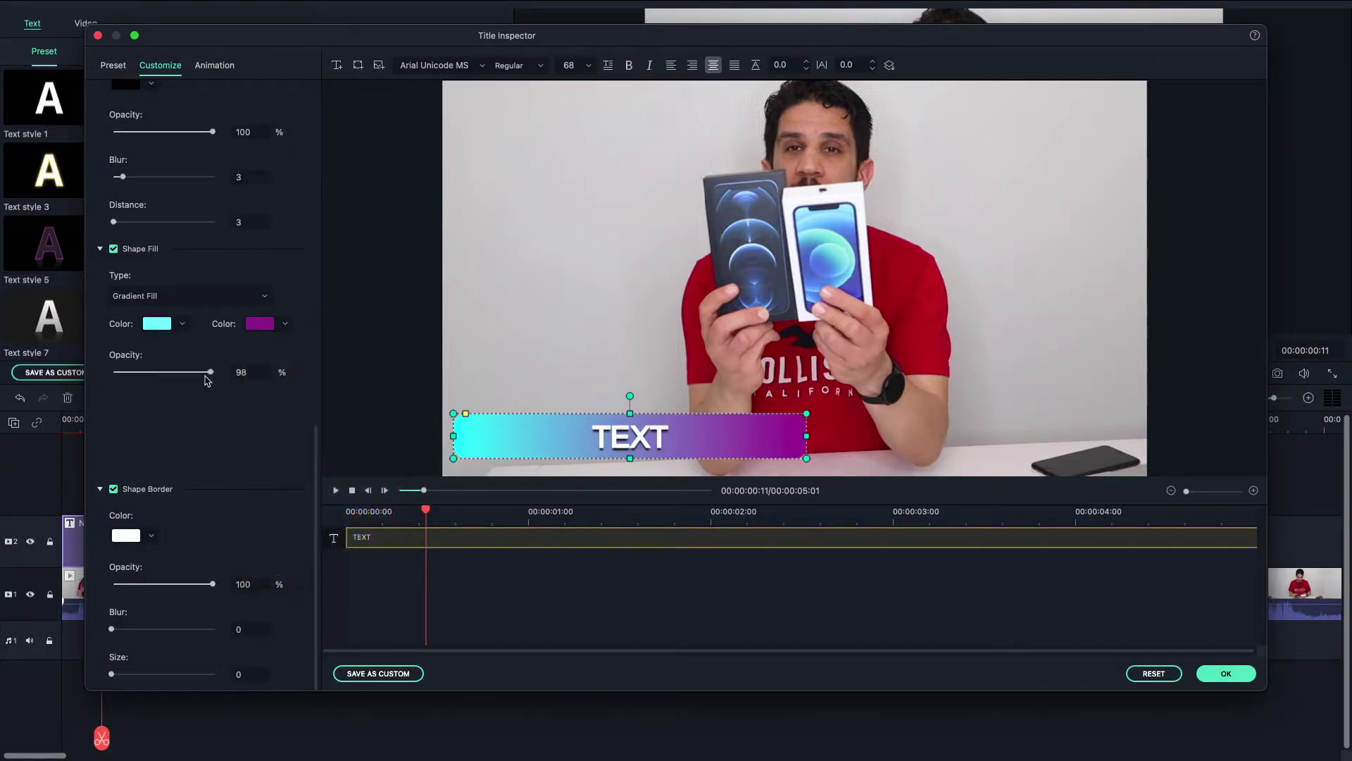
Lower the gradient fill opacity to 80% and make the bar's border Licorice black
left_click_drag(210, 373, 199, 378)
left_click_drag(199, 378, 193, 380)
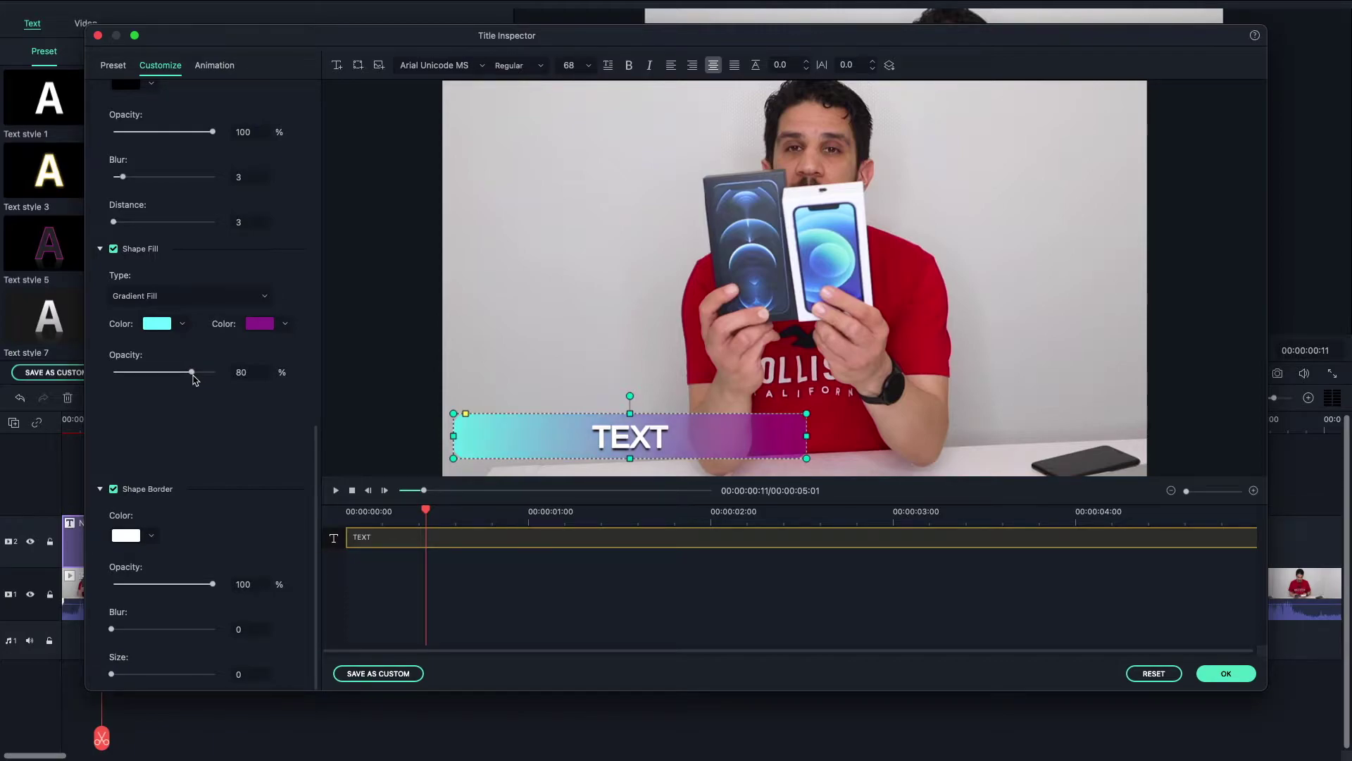
left_click(151, 540)
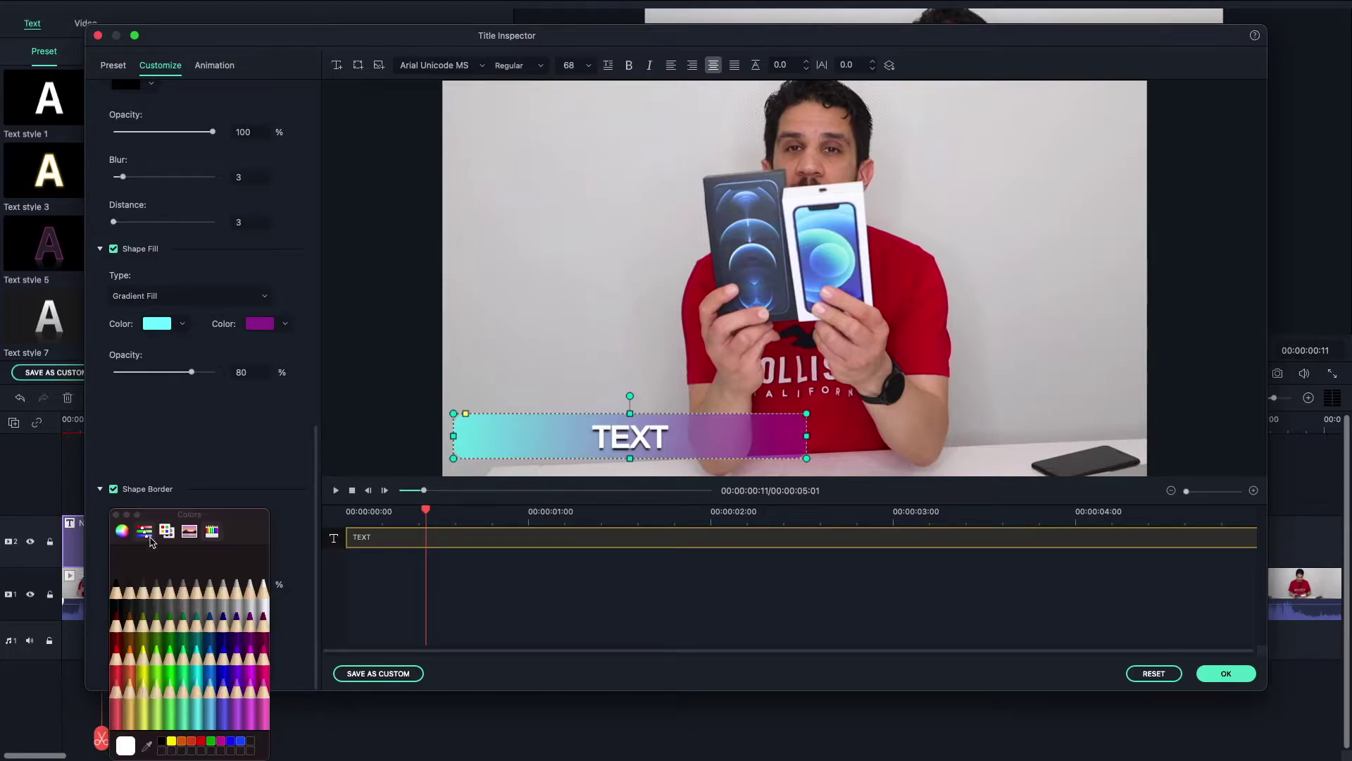
left_click(120, 607)
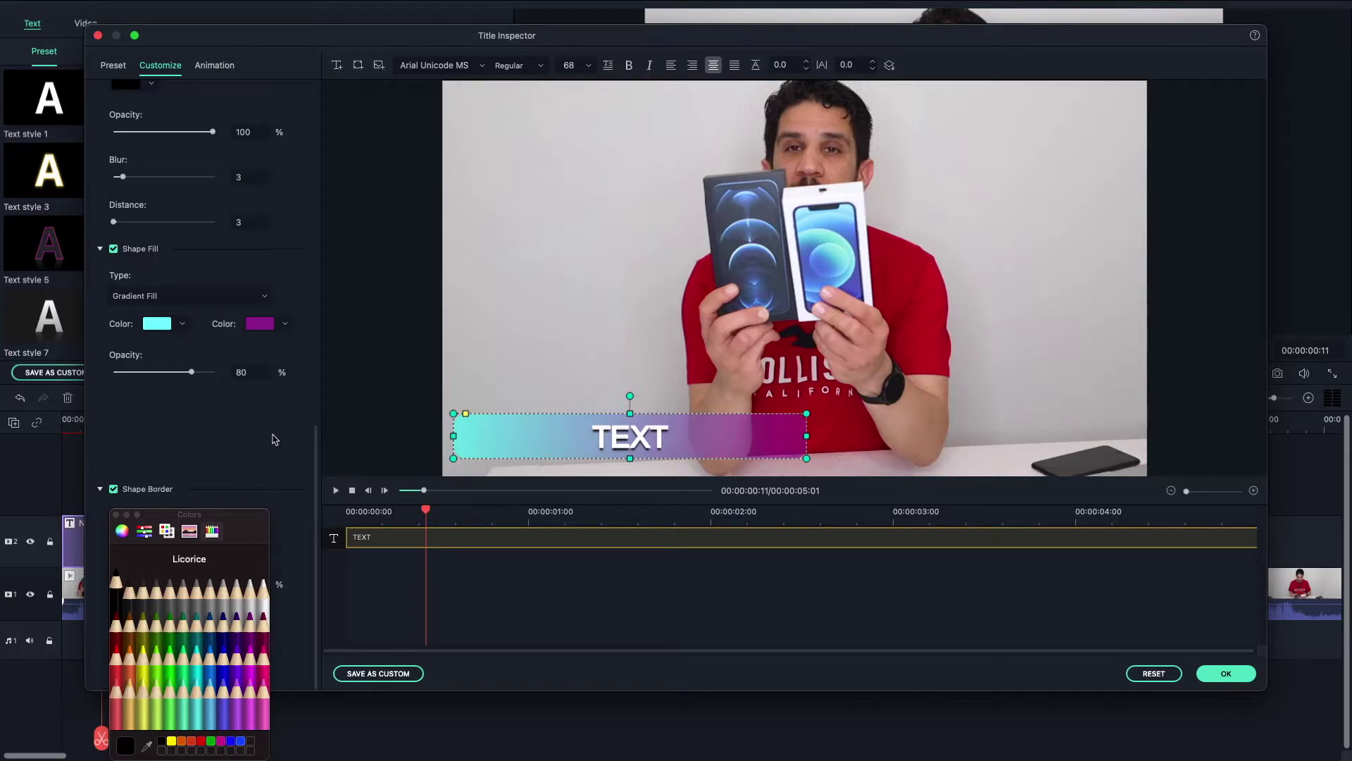
left_click(116, 515)
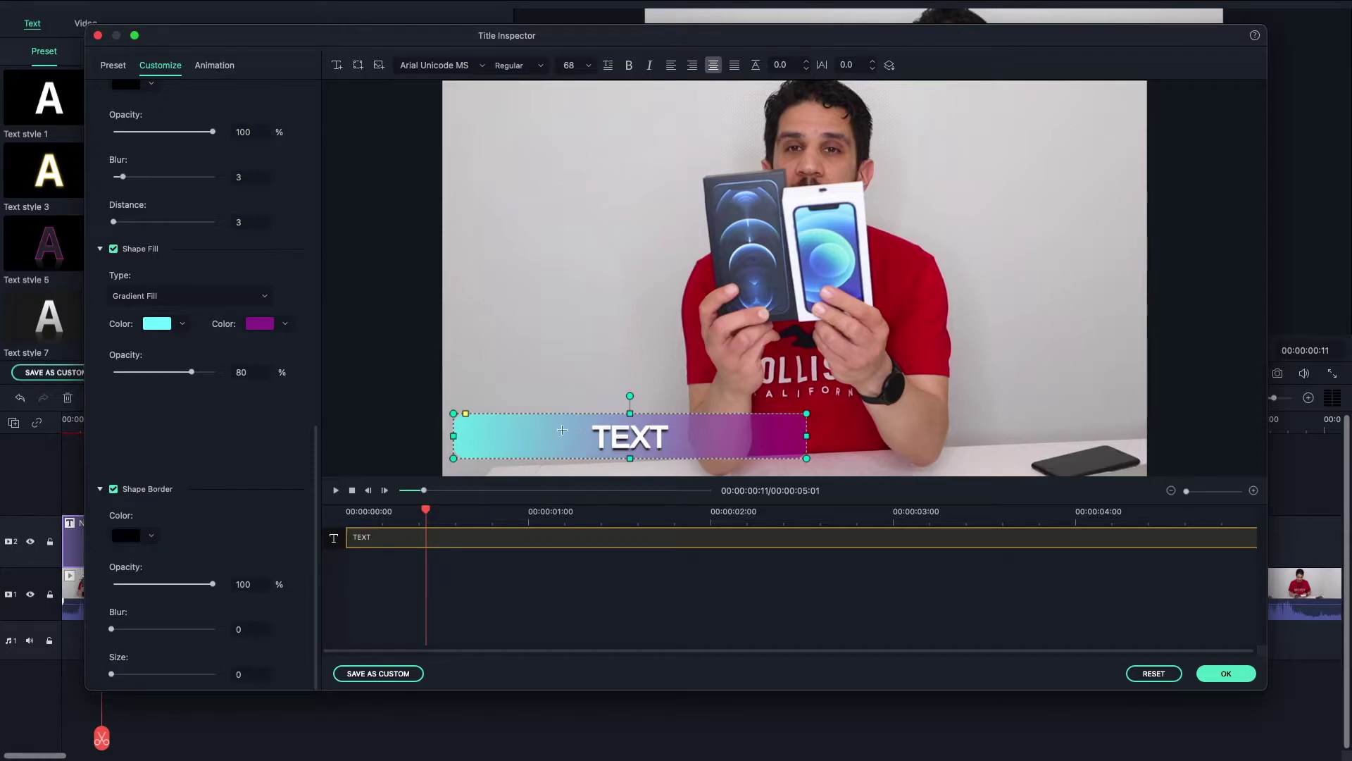
left_click(212, 66)
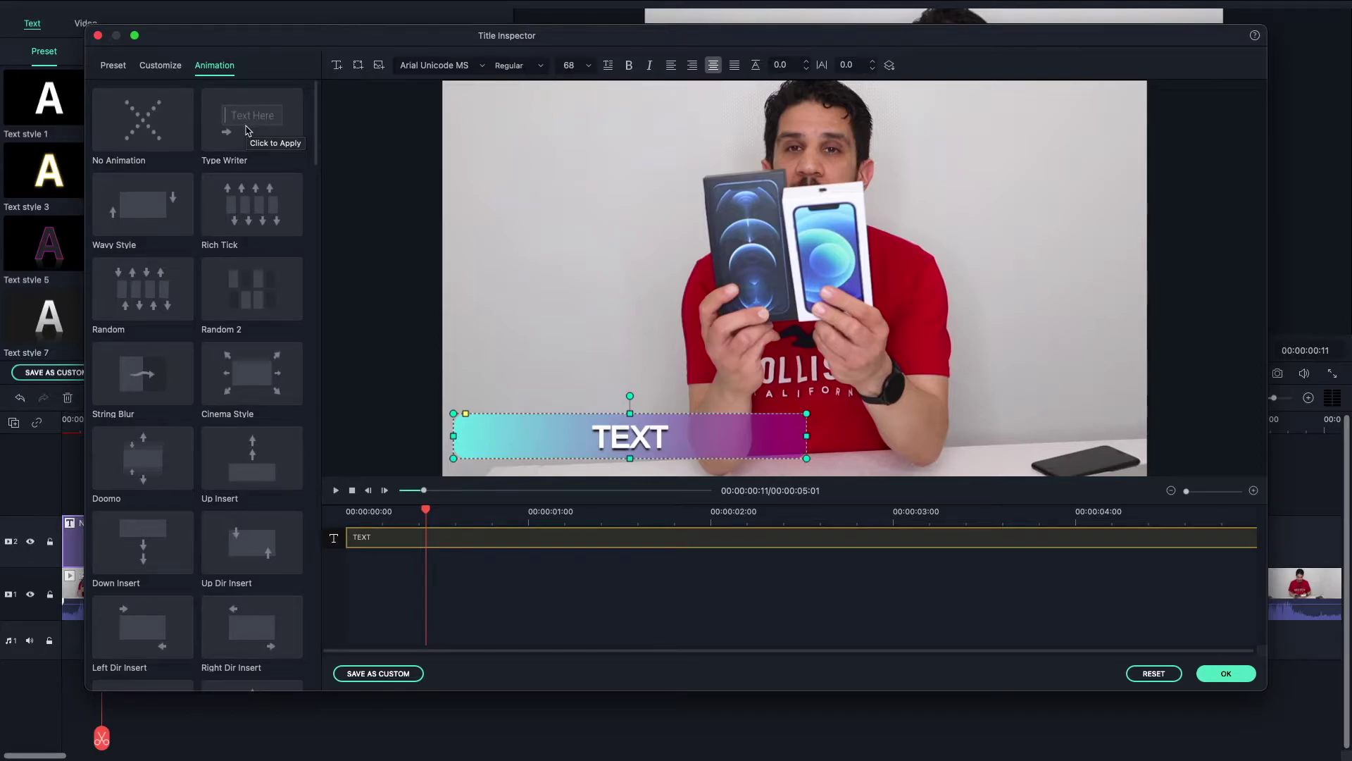
left_click(247, 130)
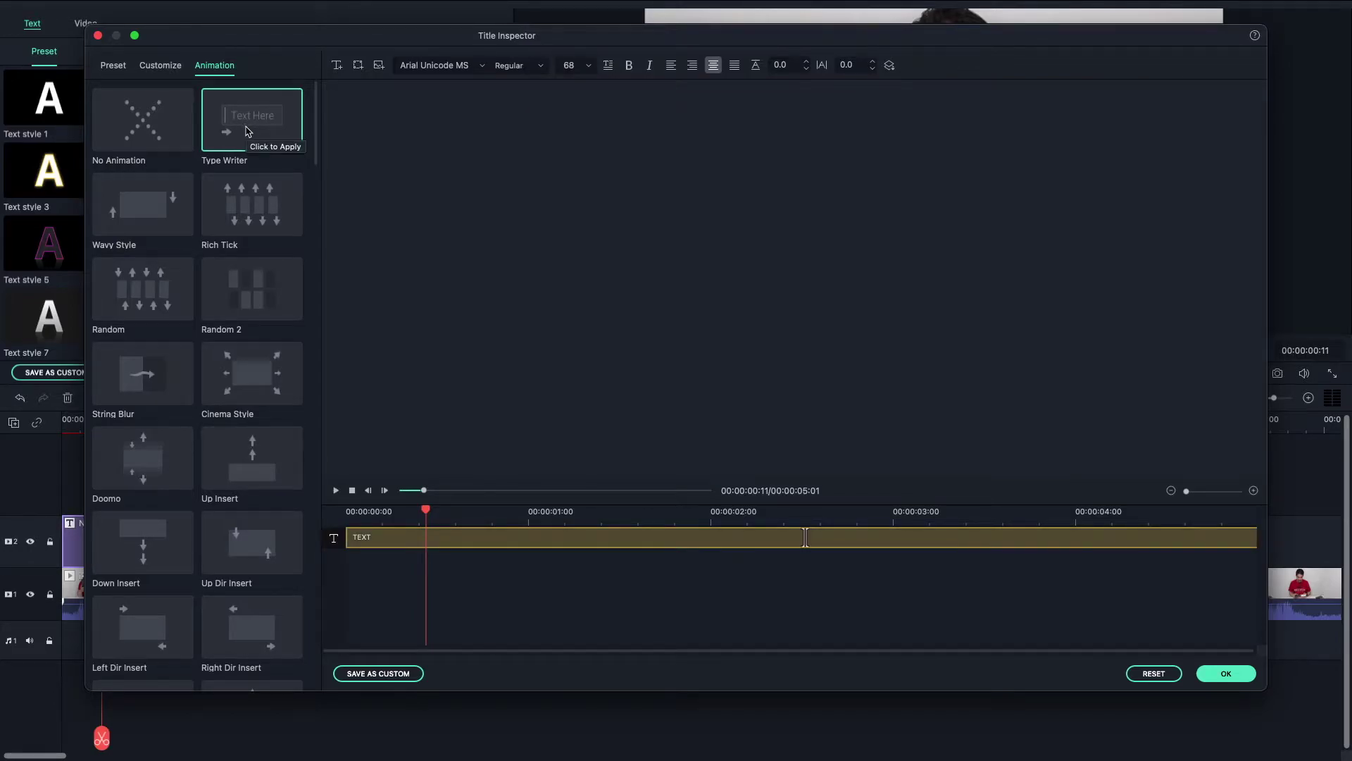
left_click(161, 120)
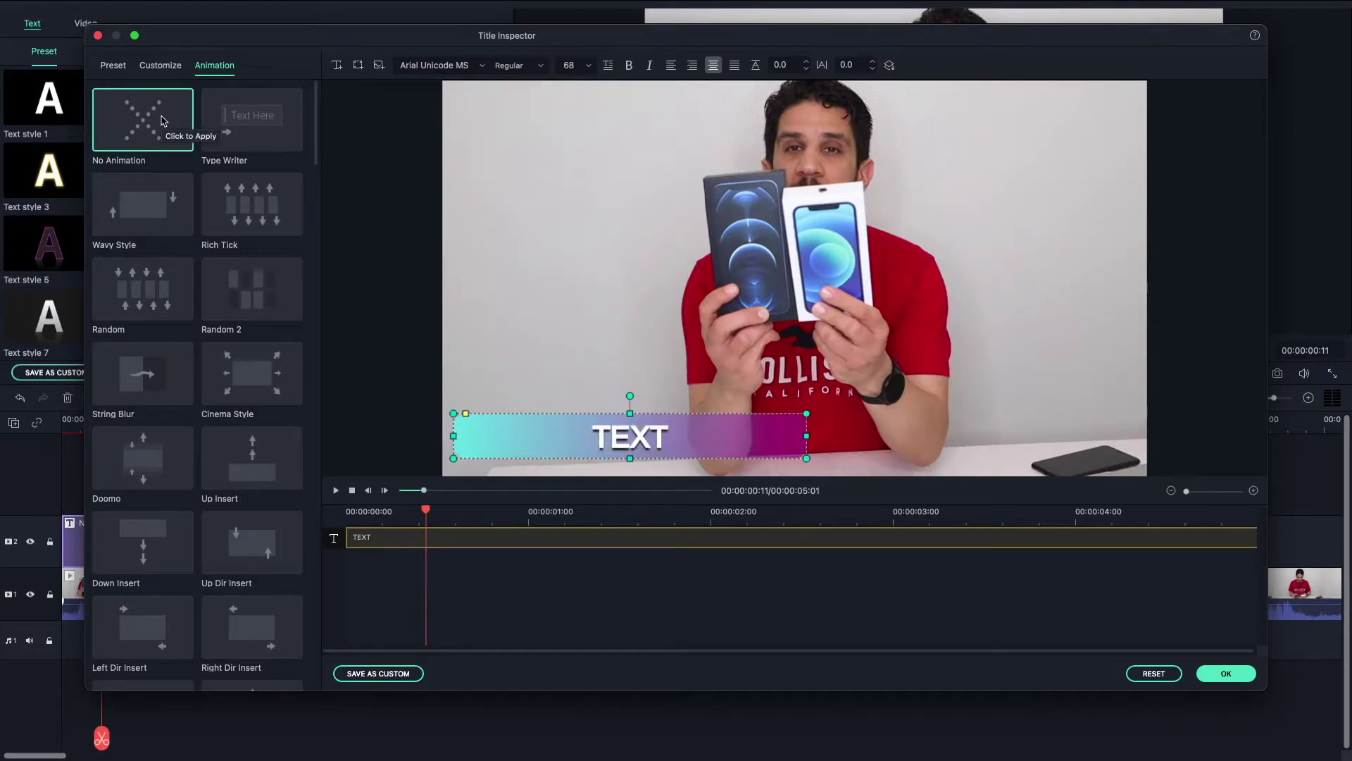
left_click(151, 68)
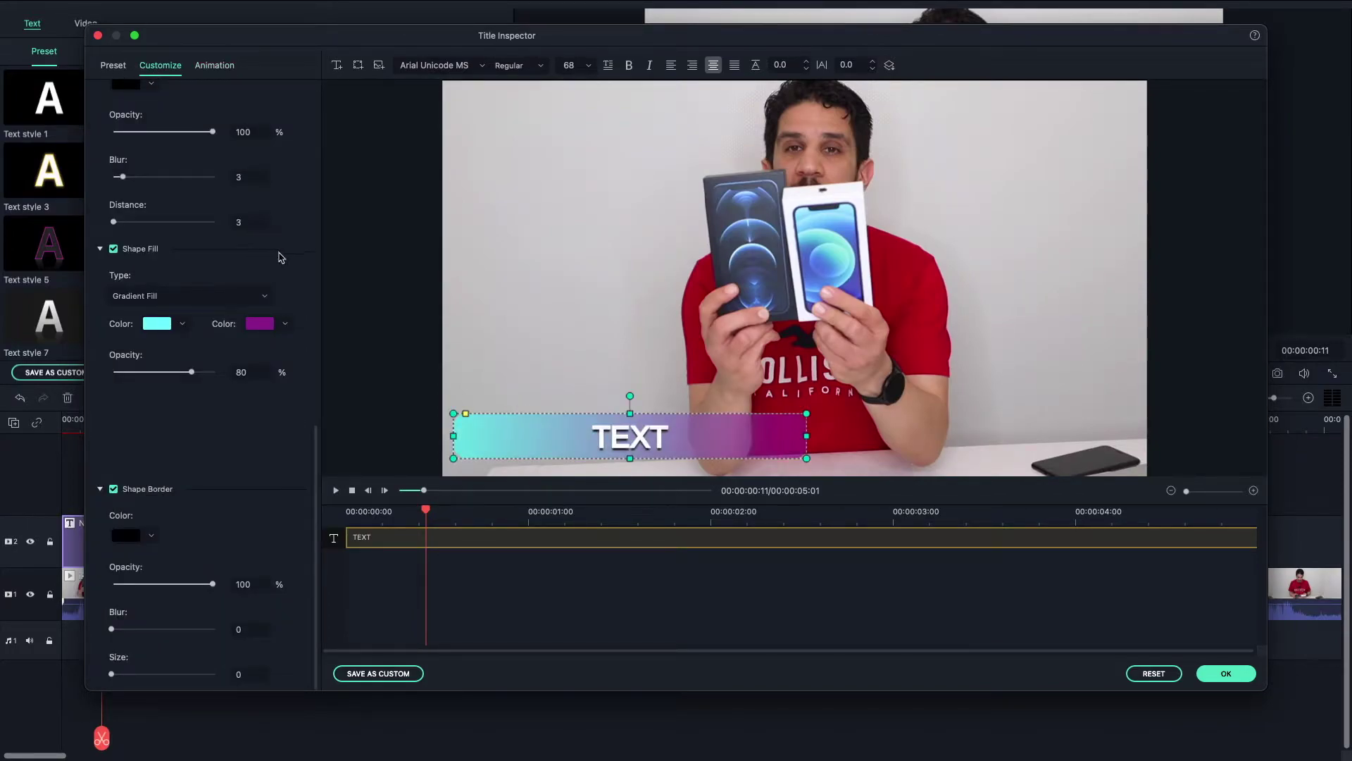
Clear the placeholder TEXT from the gradient bar's text input
left_click_drag(322, 473, 300, 126)
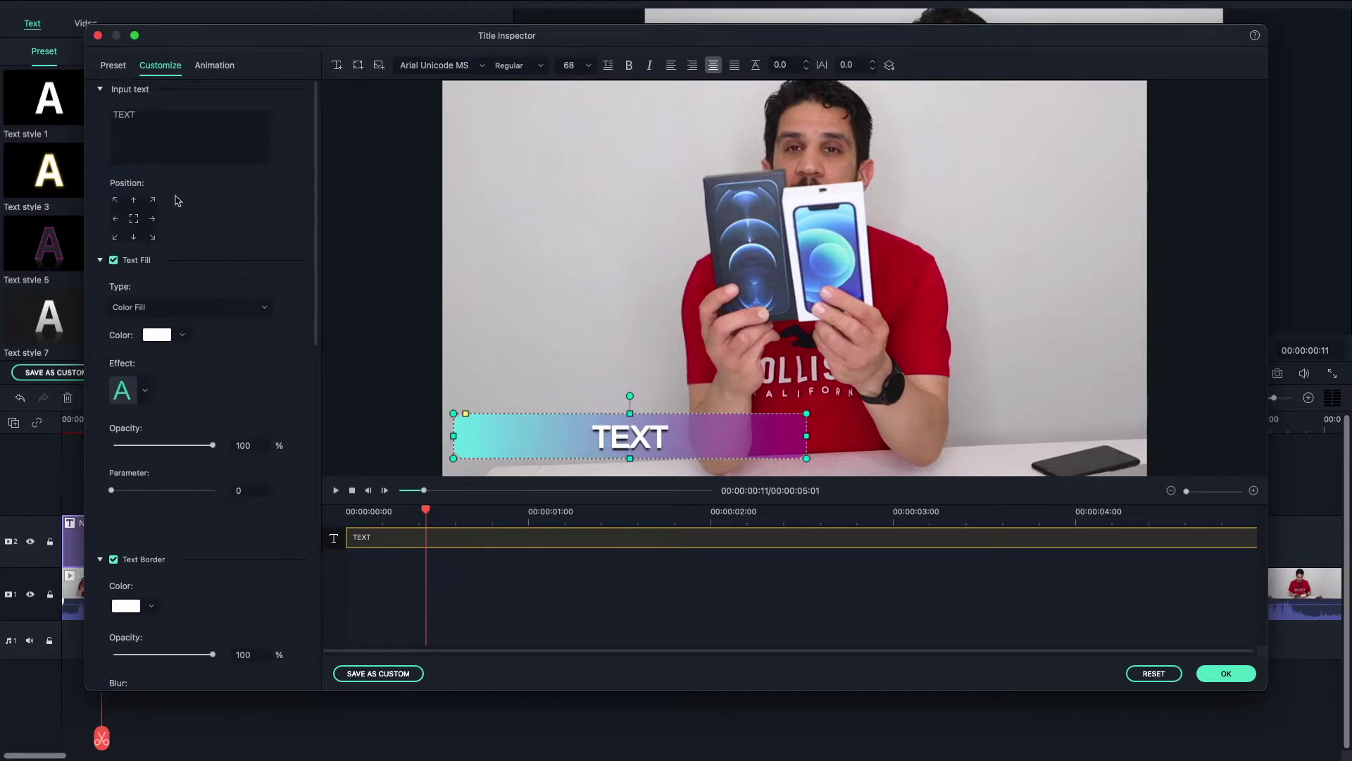
left_click(100, 114)
key("super+a")
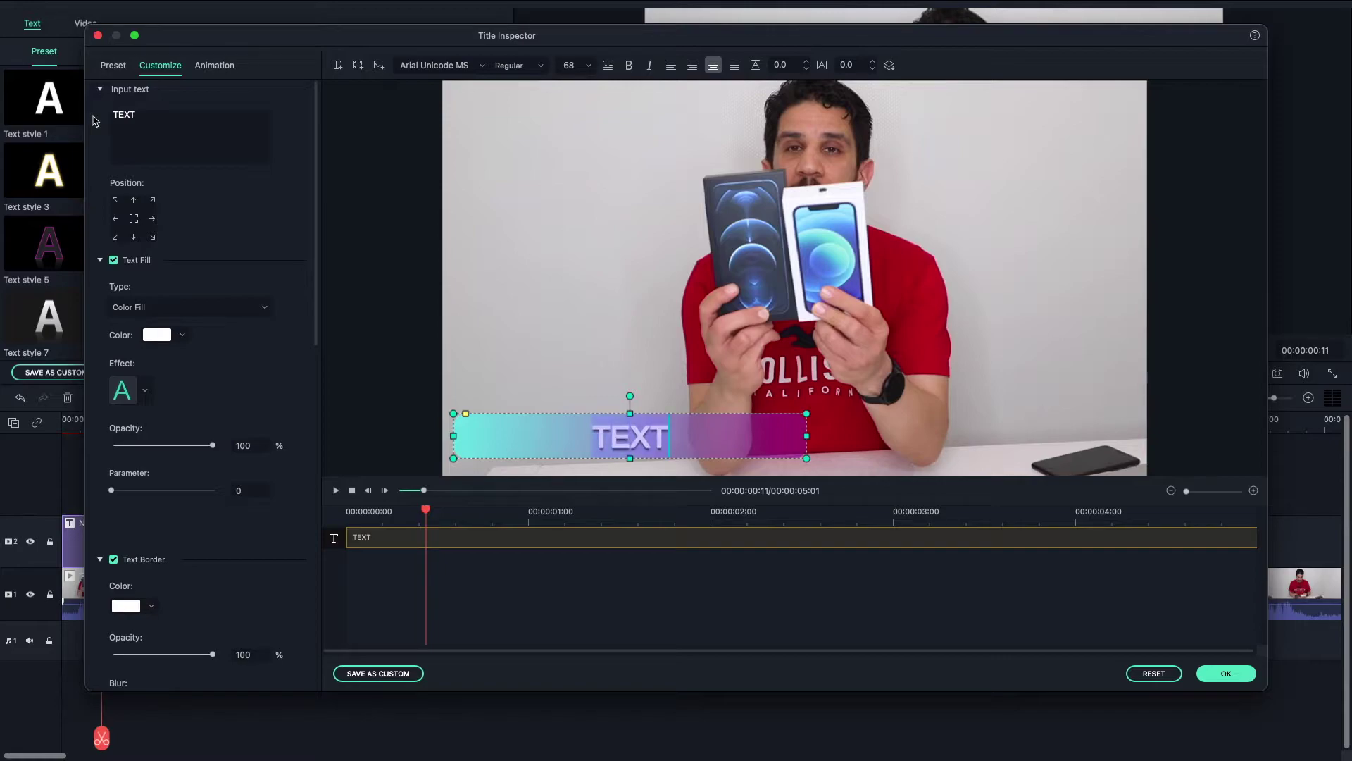
key("BackSpace")
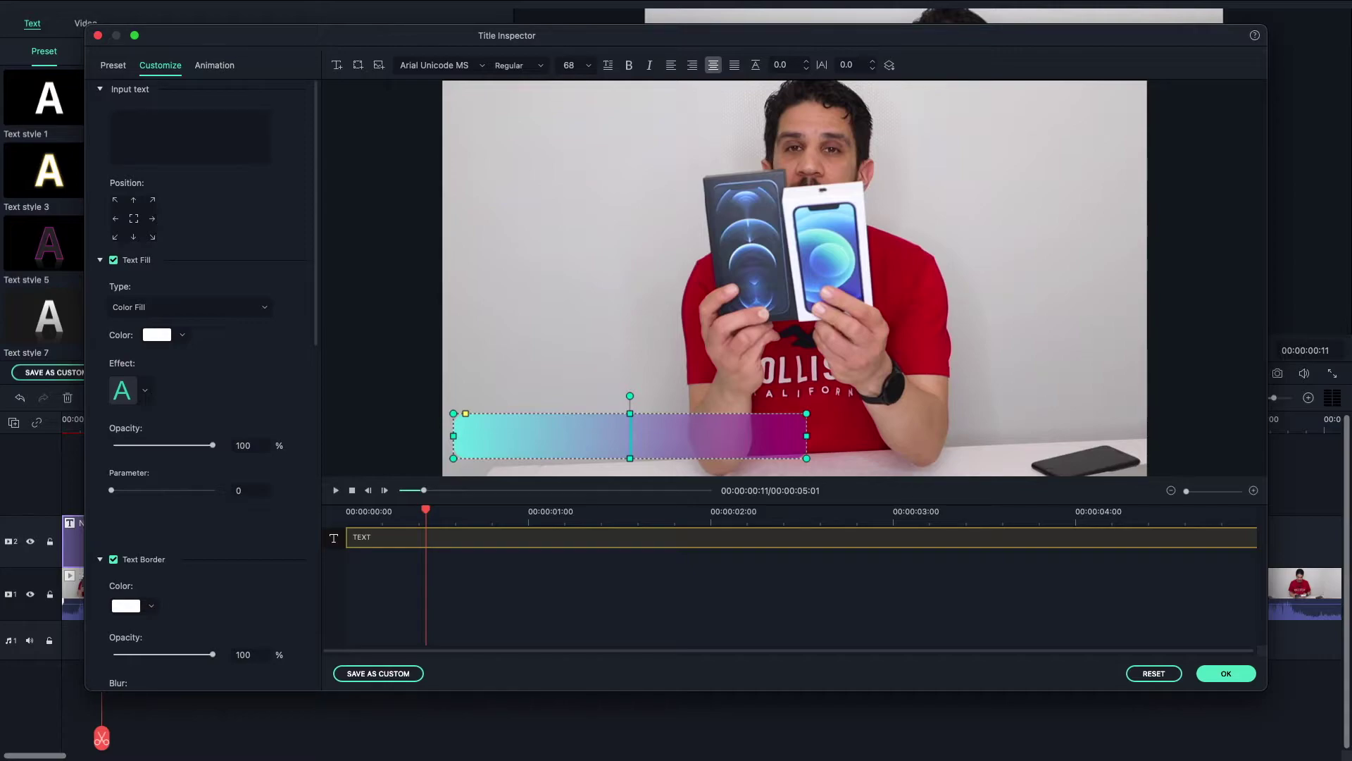
Insert ARIAVISION_basic-file.png, shrink it and place it at the bar's left end
left_click(379, 66)
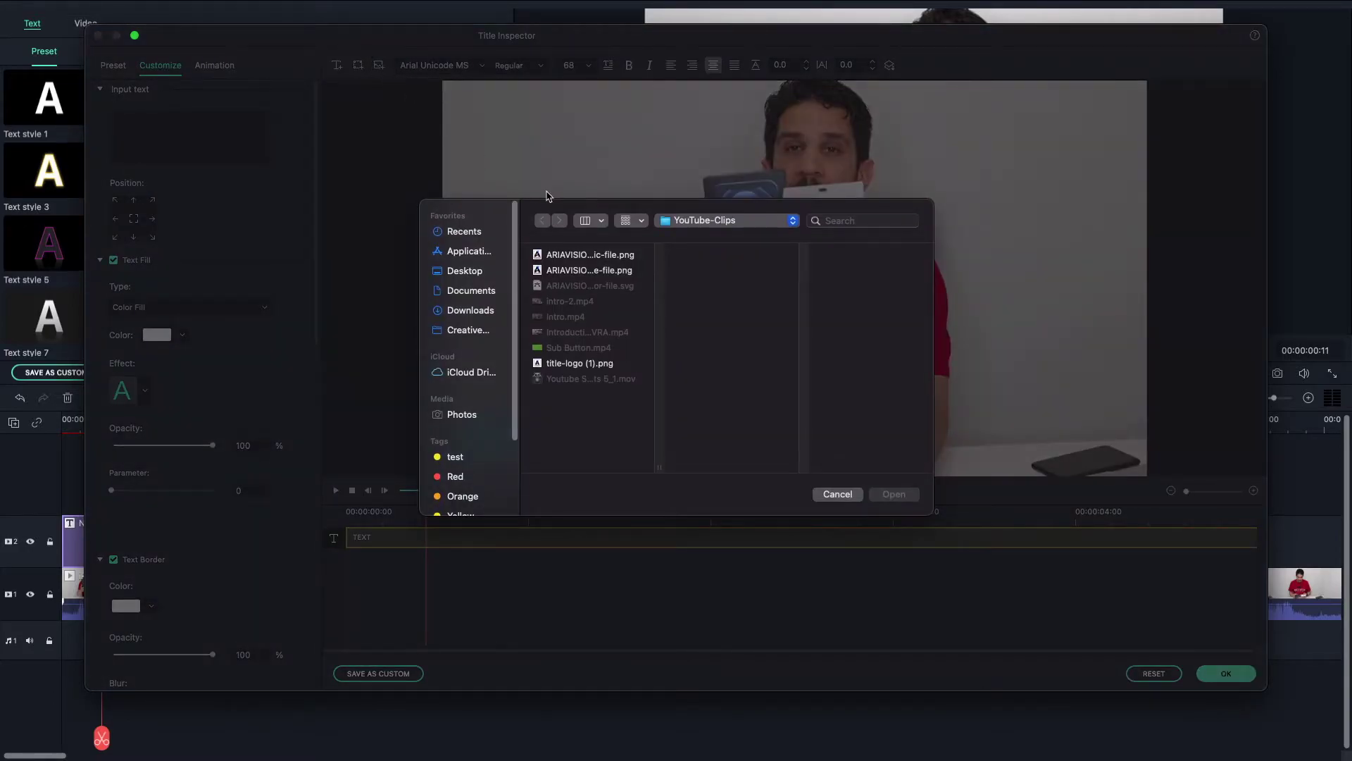
left_click(603, 256)
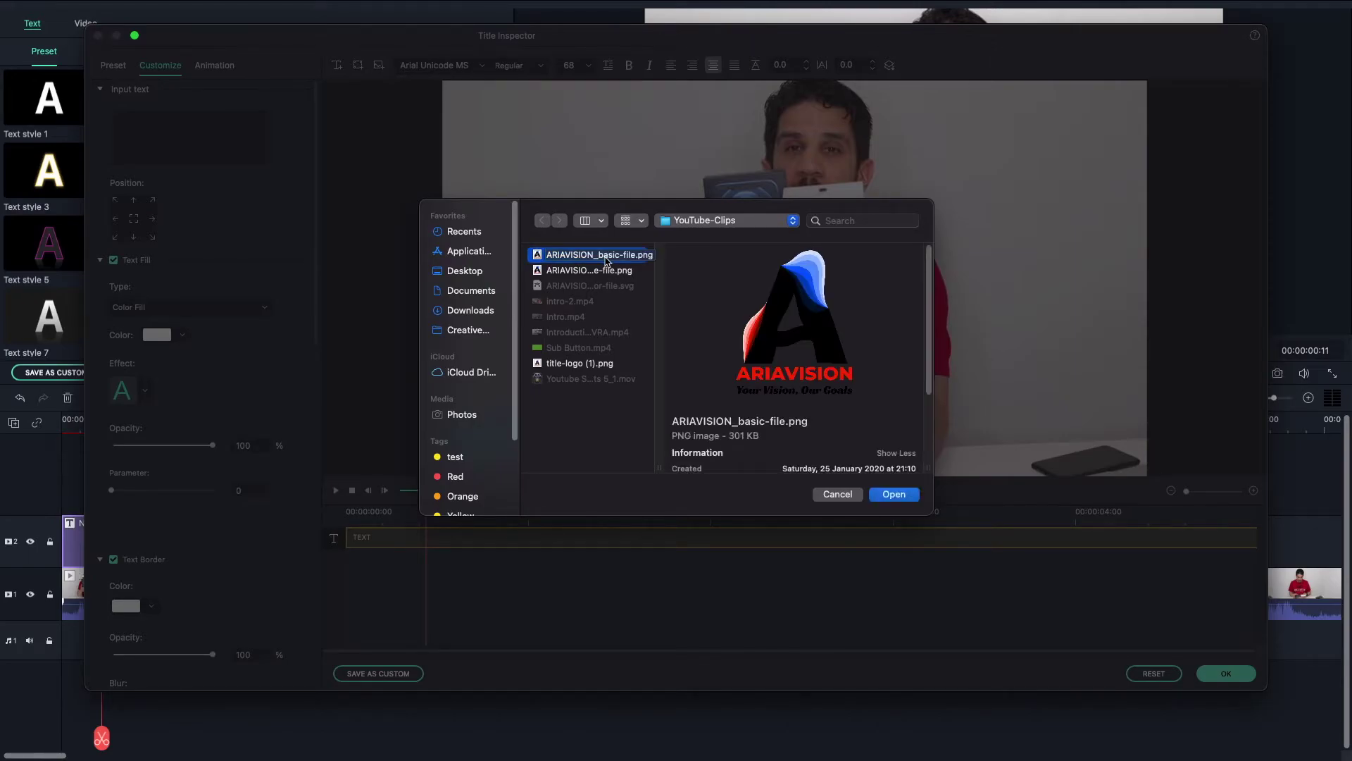
left_click(883, 495)
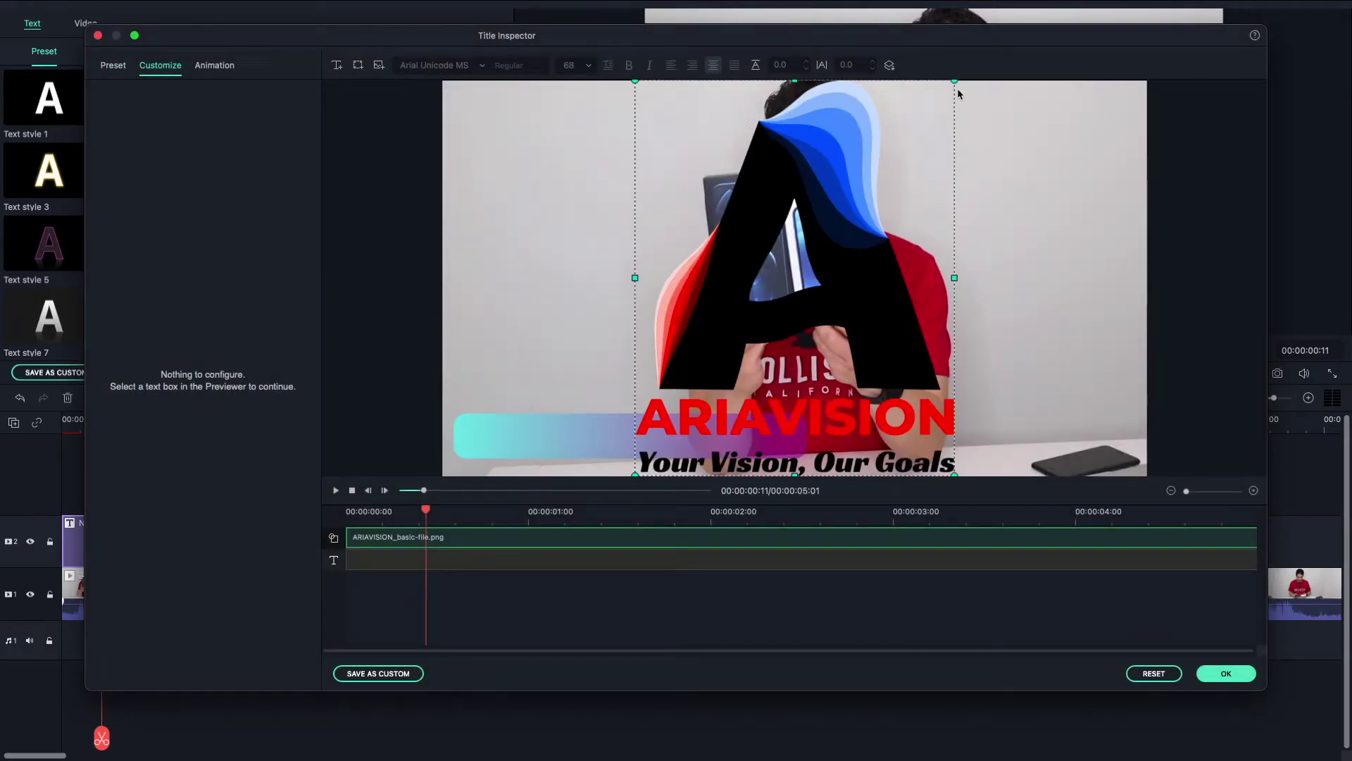
left_click_drag(955, 82, 478, 431)
left_click(516, 380)
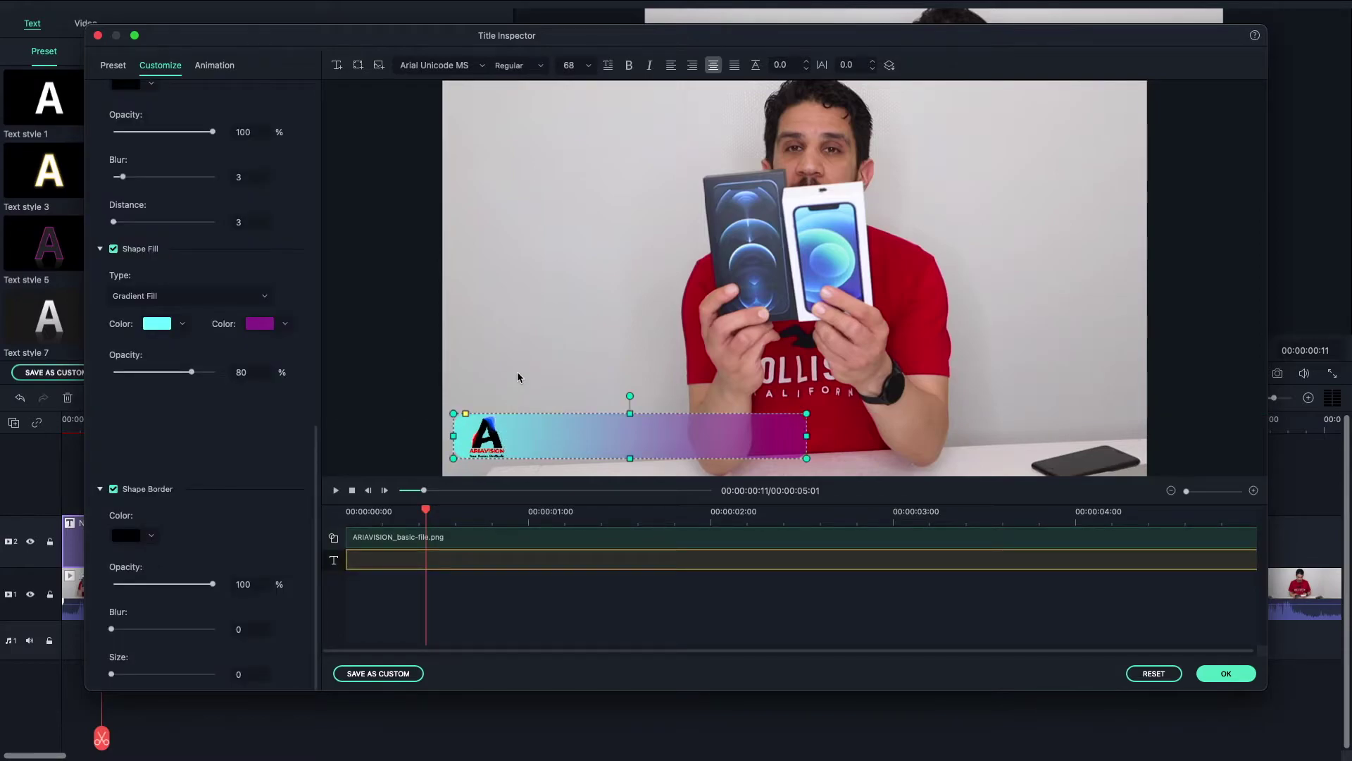
left_click(486, 436)
left_click_drag(485, 436, 481, 436)
left_click(512, 356)
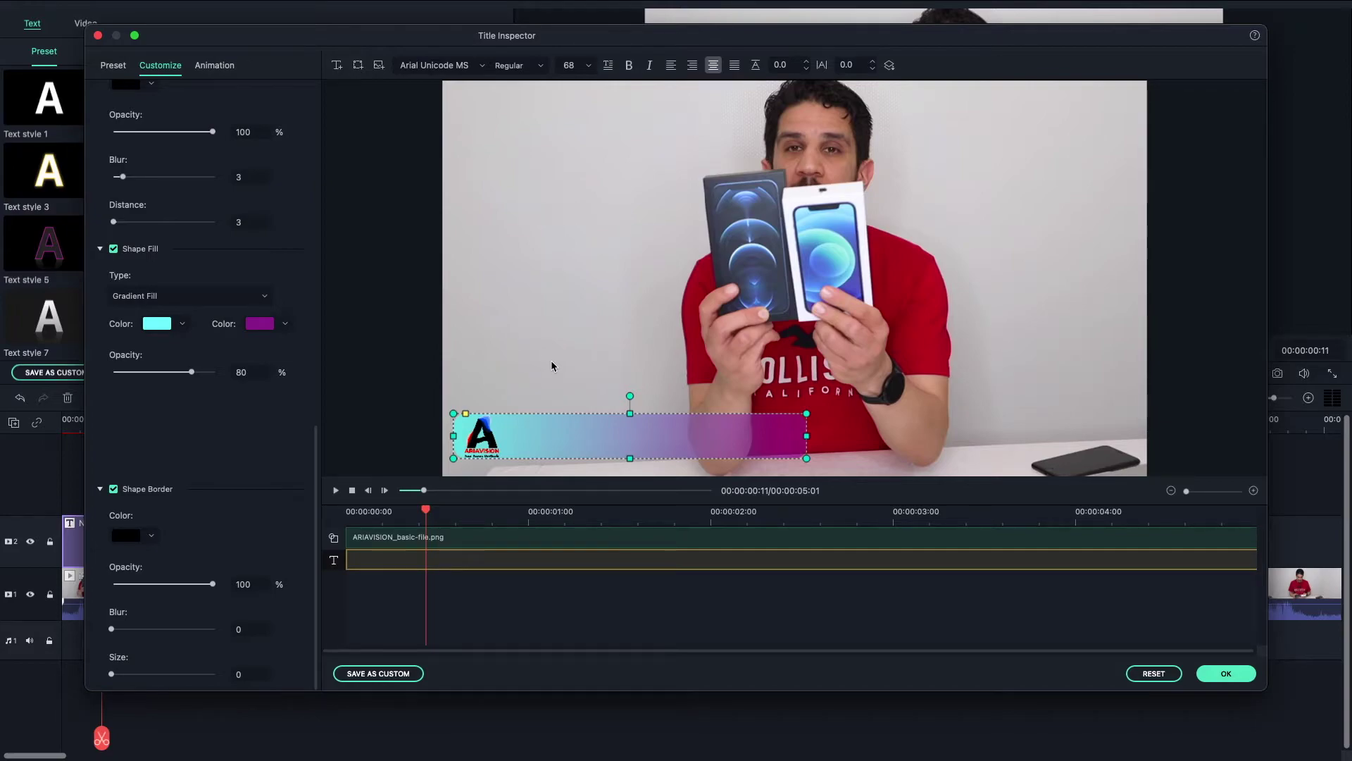
Add a new text element reading 'Unboxing' in white at size 96
left_click(338, 66)
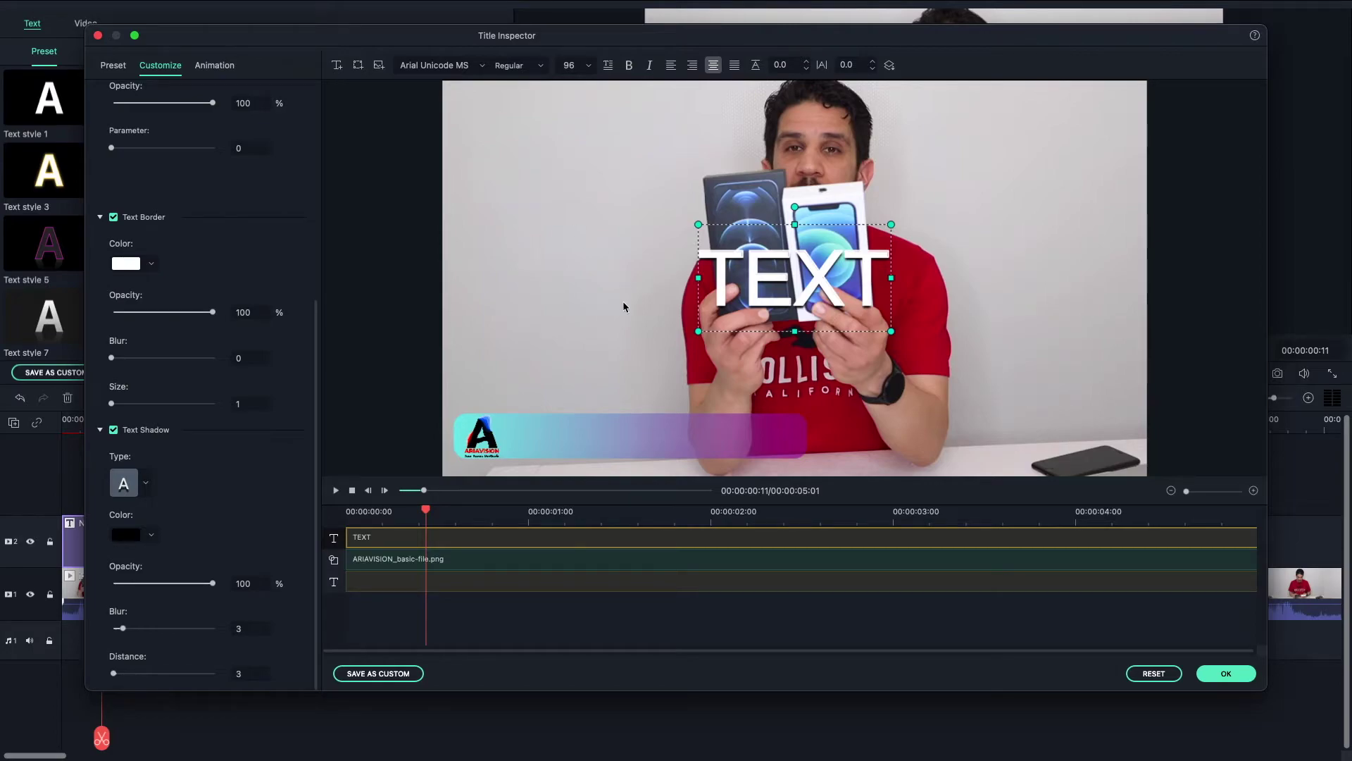
left_click_drag(314, 332, 301, 88)
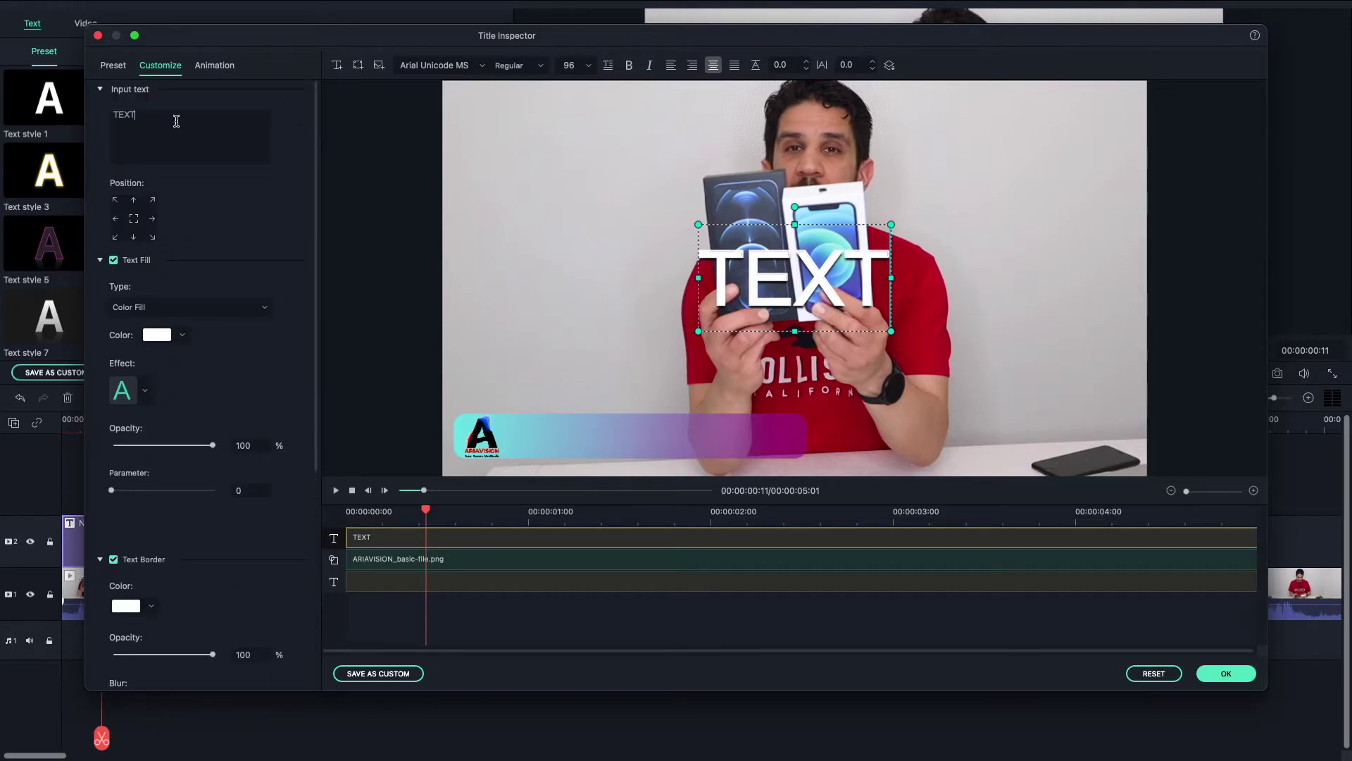
key("super+a")
type("U")
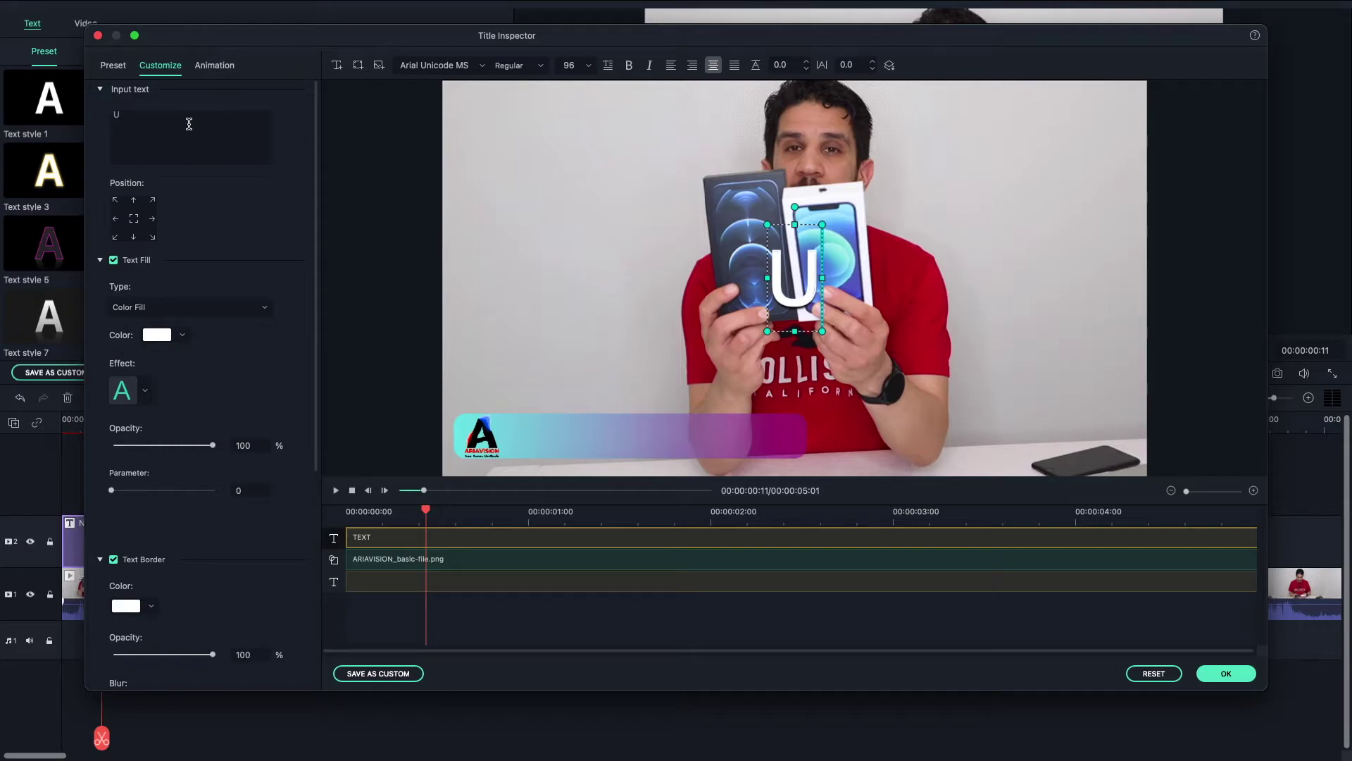
type("nboxing")
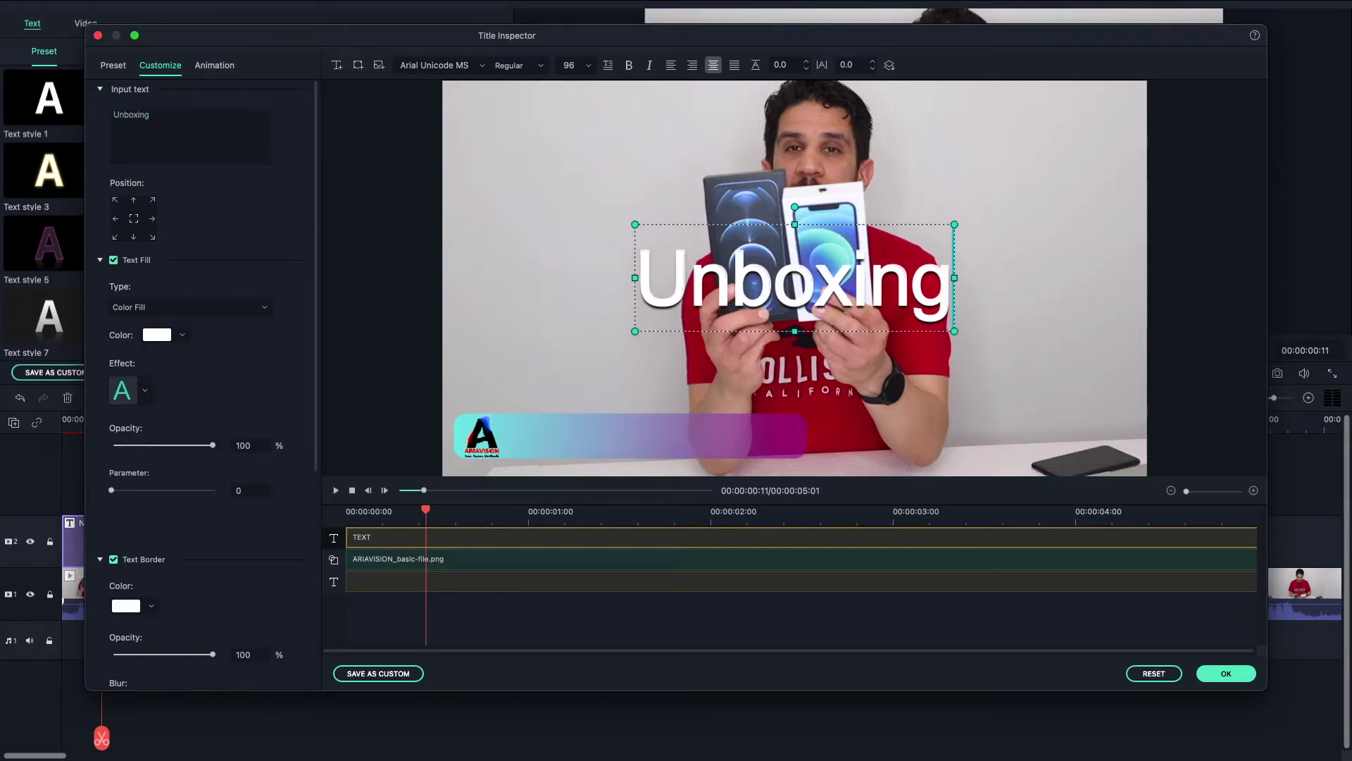
left_click(266, 310)
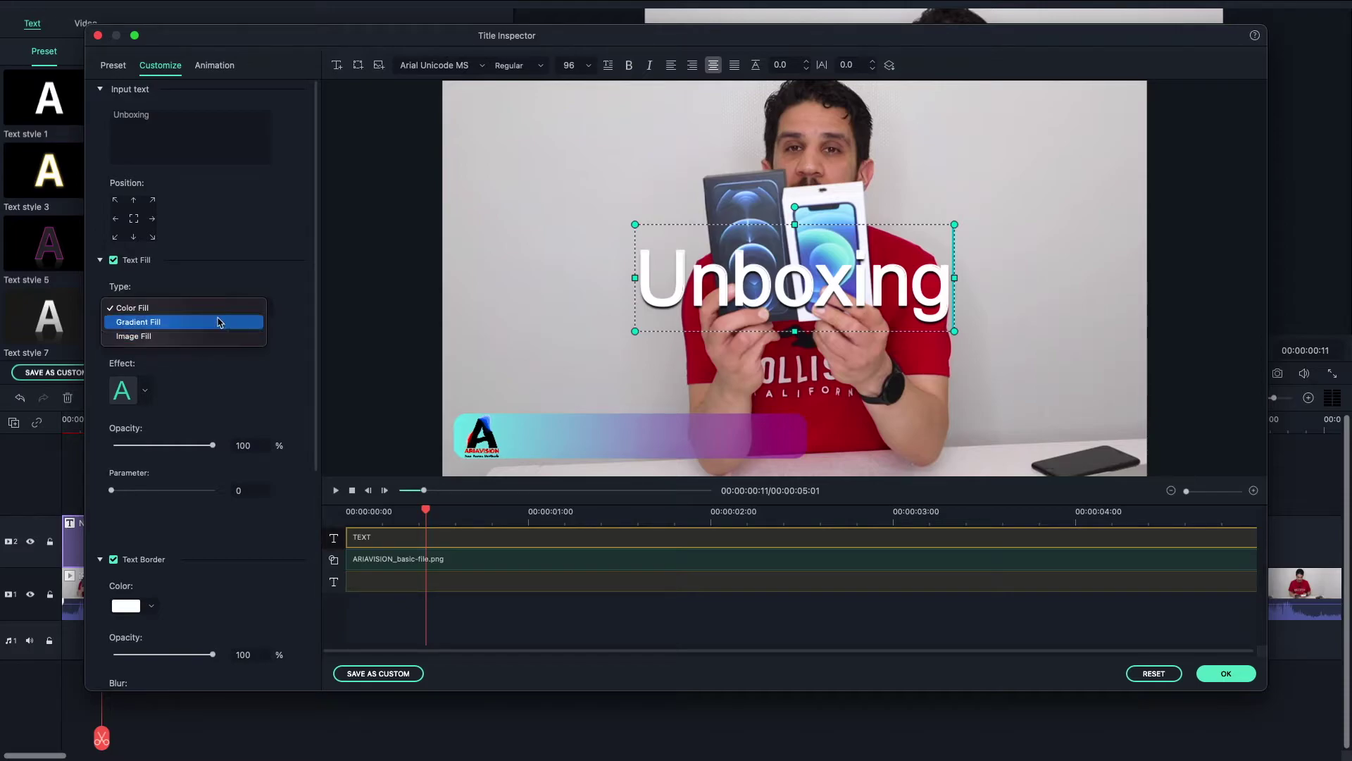
Apply the Text style 8 preset so Unboxing turns yellow with a dark outline
left_click(220, 236)
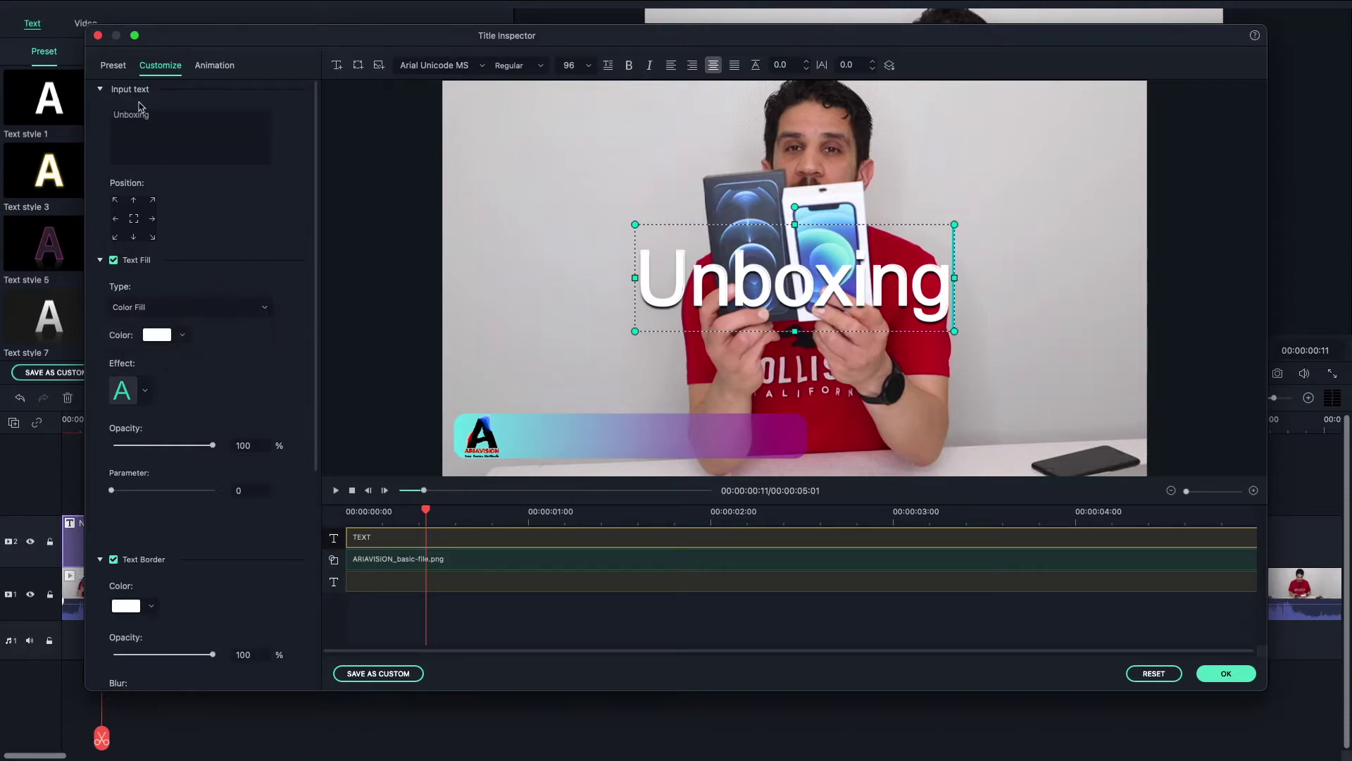
left_click(118, 69)
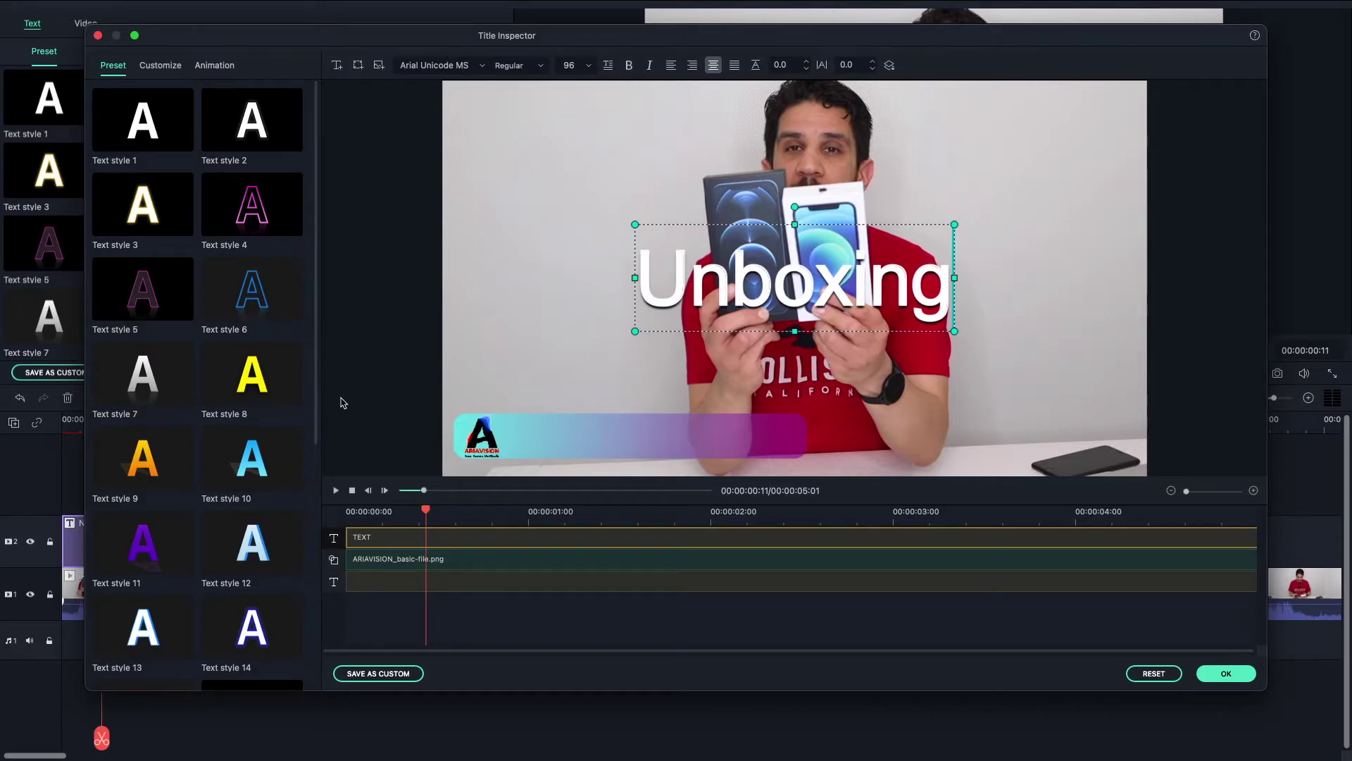
left_click(262, 389)
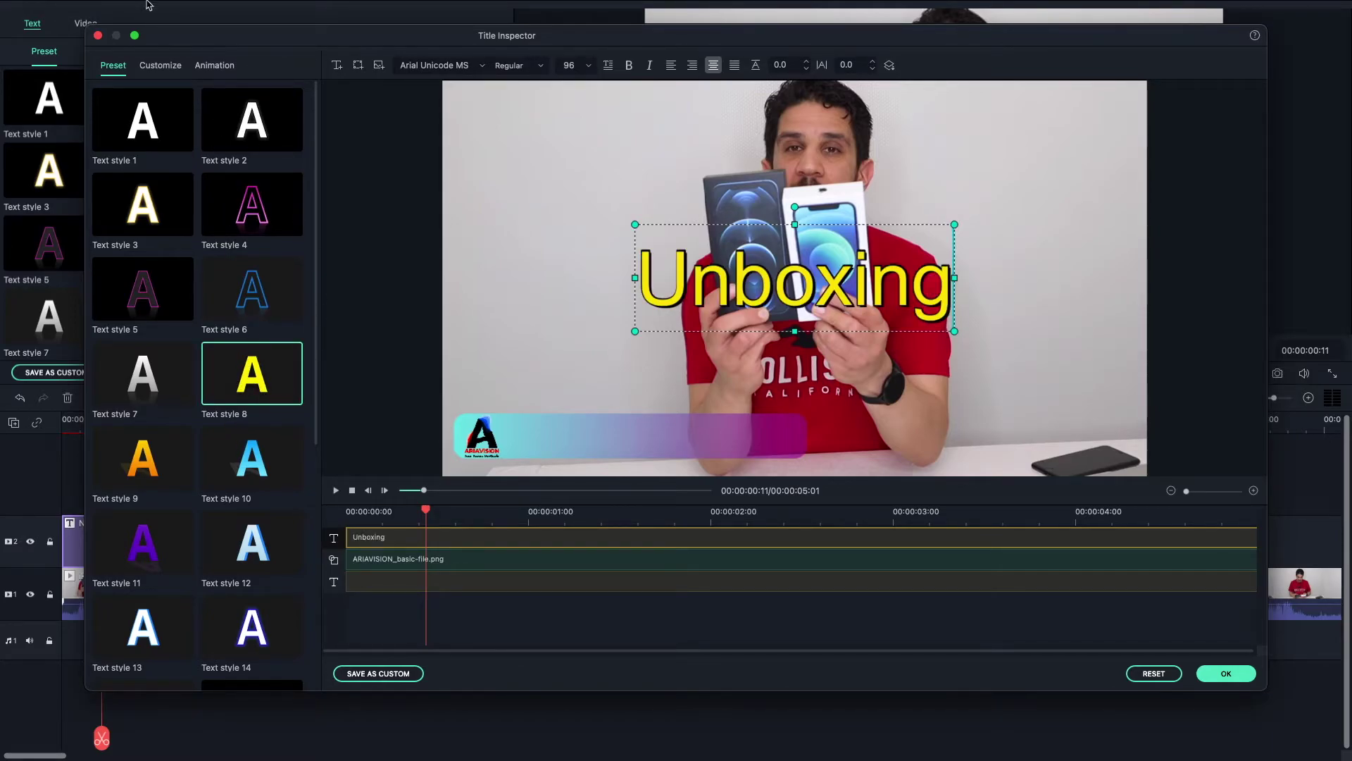
left_click(161, 66)
left_click(220, 66)
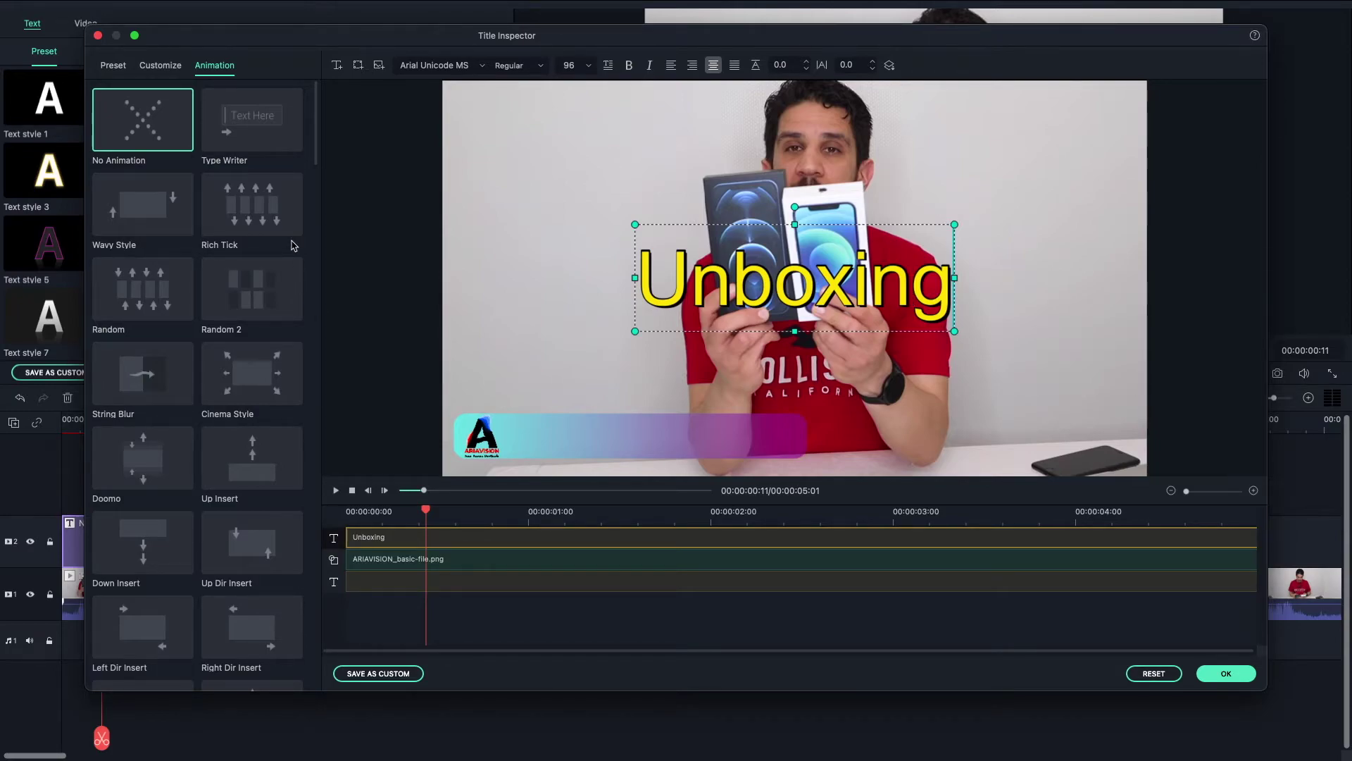
Switch the Unboxing text to the plain fill effect, keeping its yellow fill at 100% opacity
left_click(160, 67)
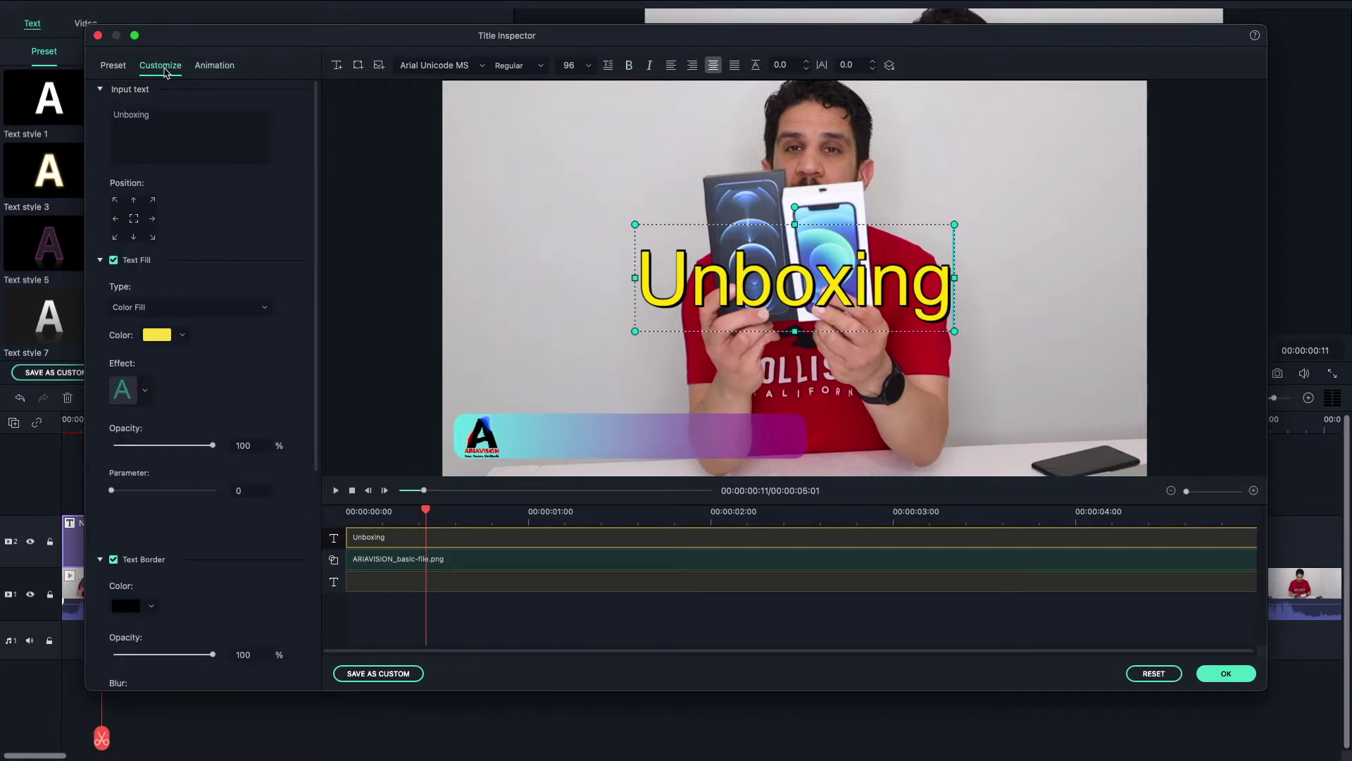
left_click(144, 393)
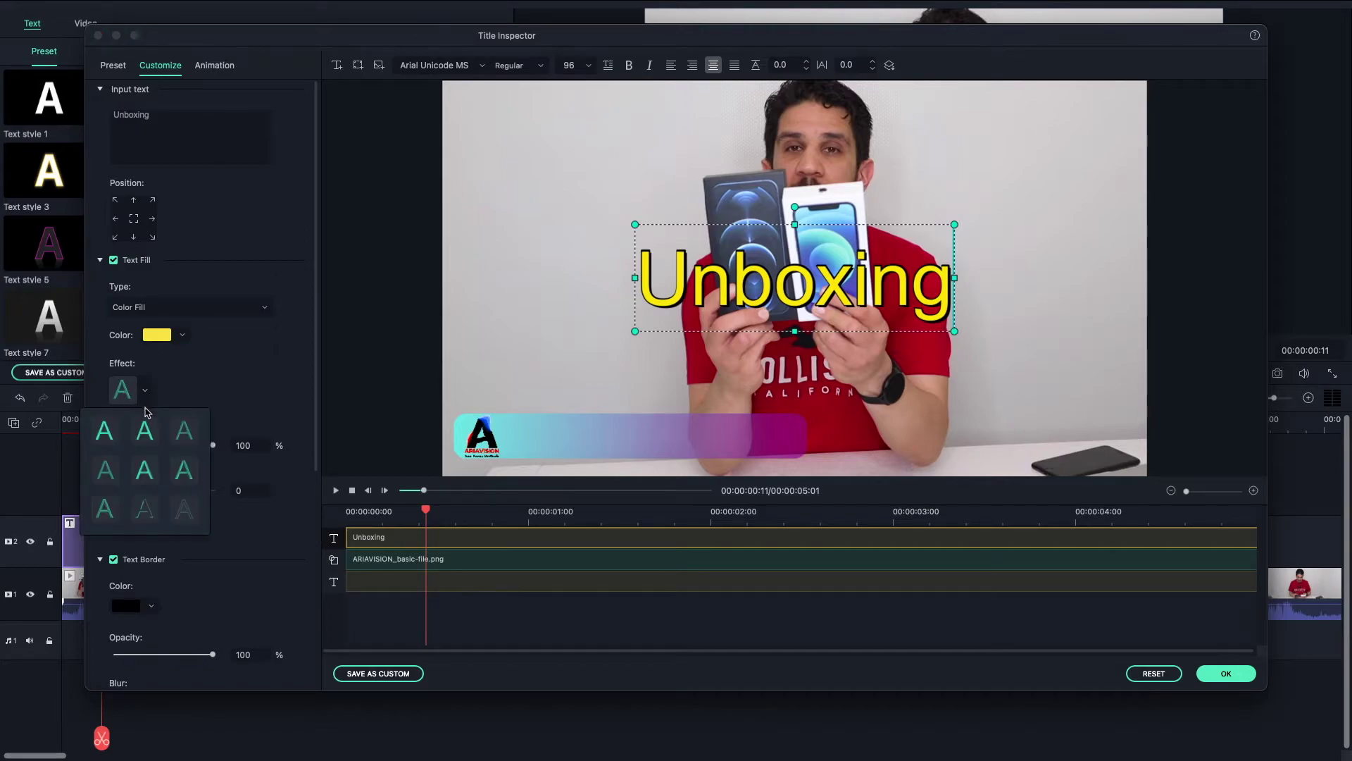
left_click(184, 470)
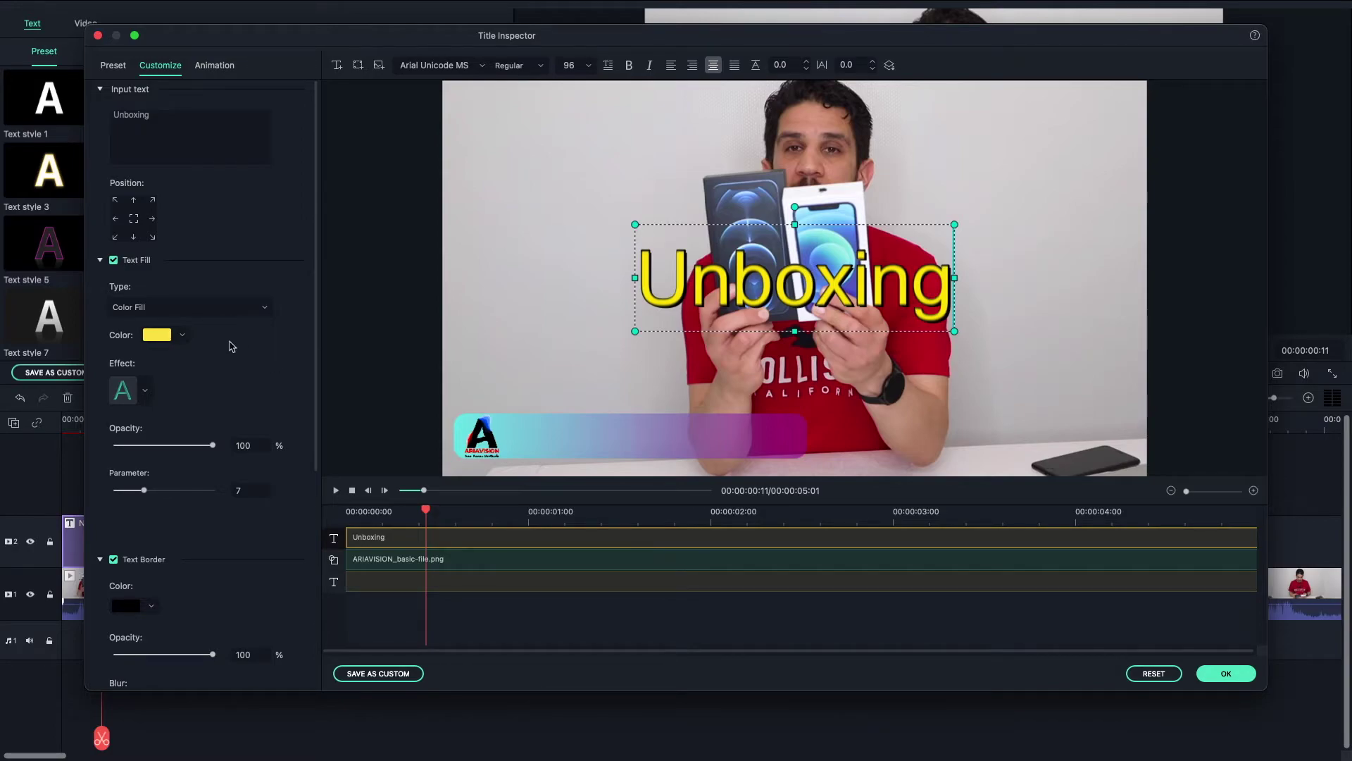
left_click(181, 336)
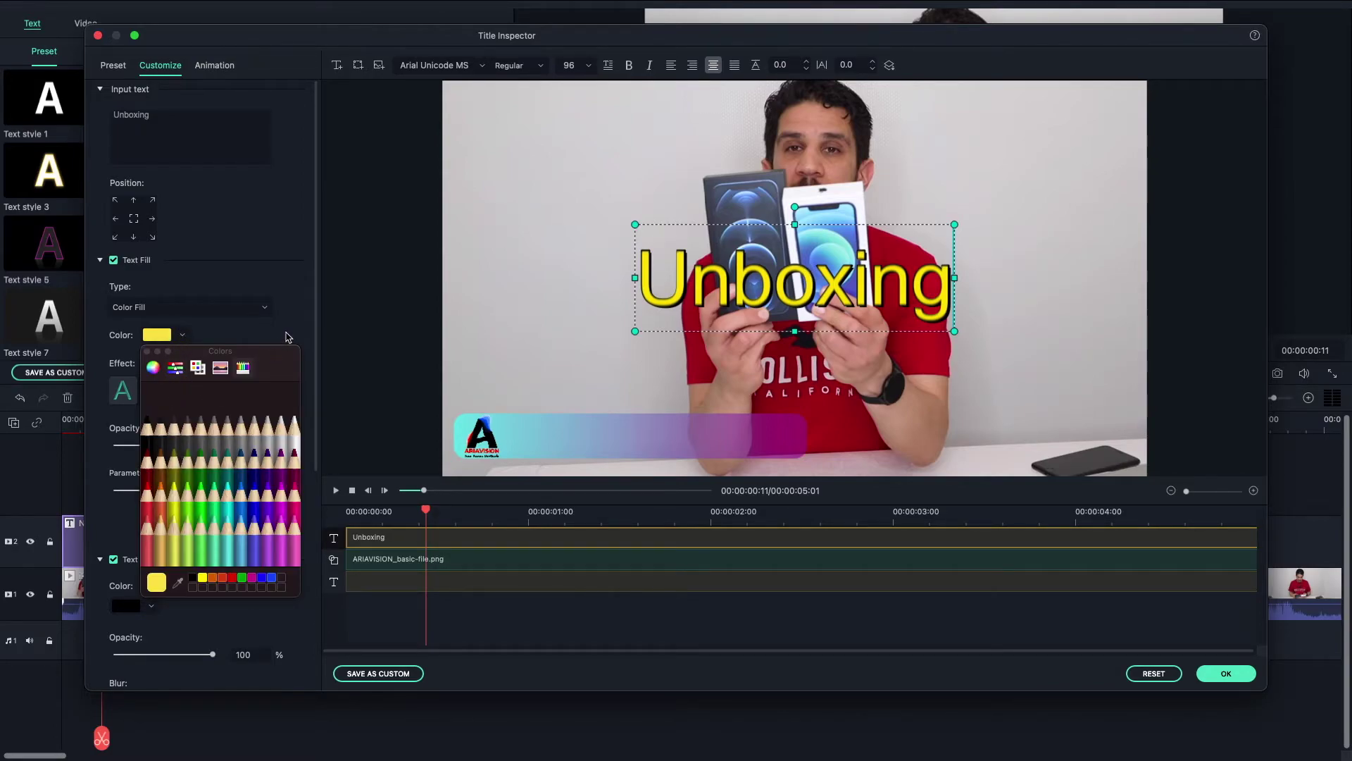
left_click(147, 352)
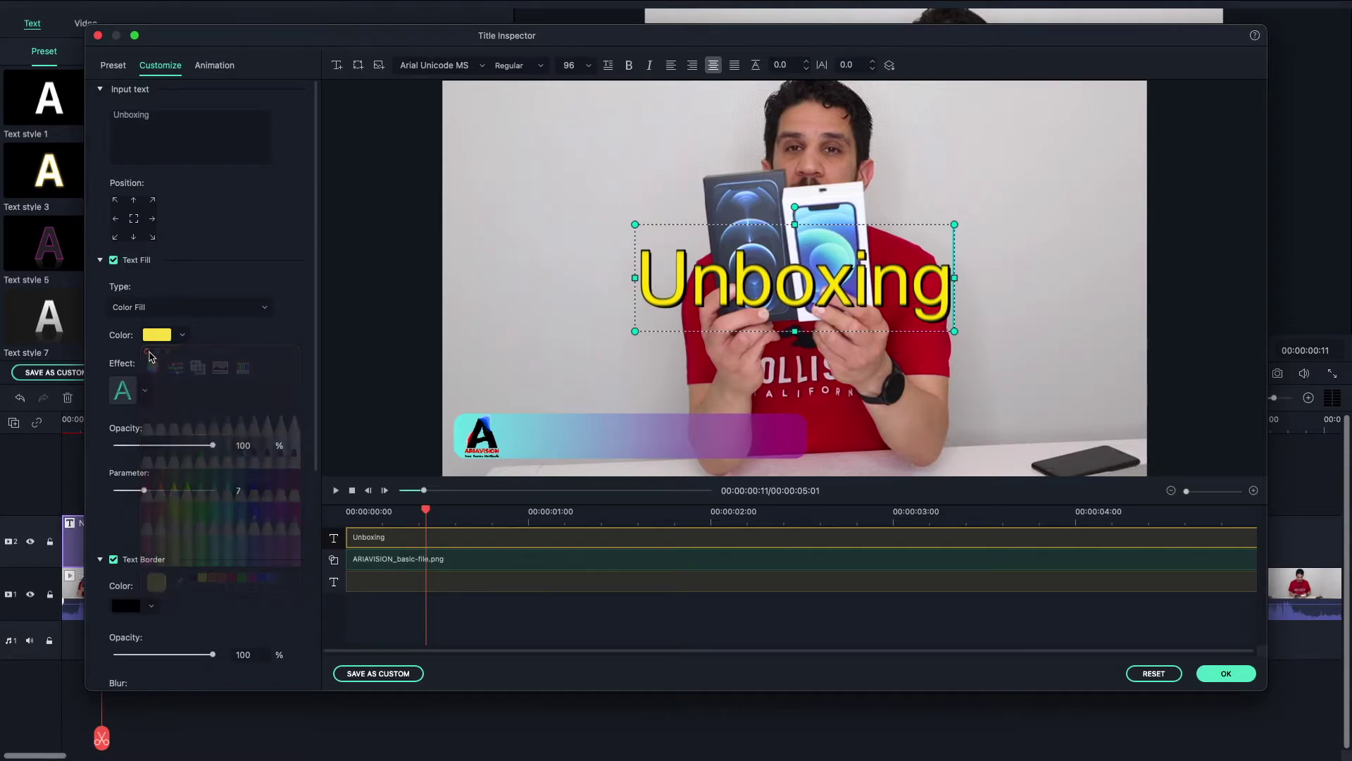
left_click(146, 391)
left_click(112, 431)
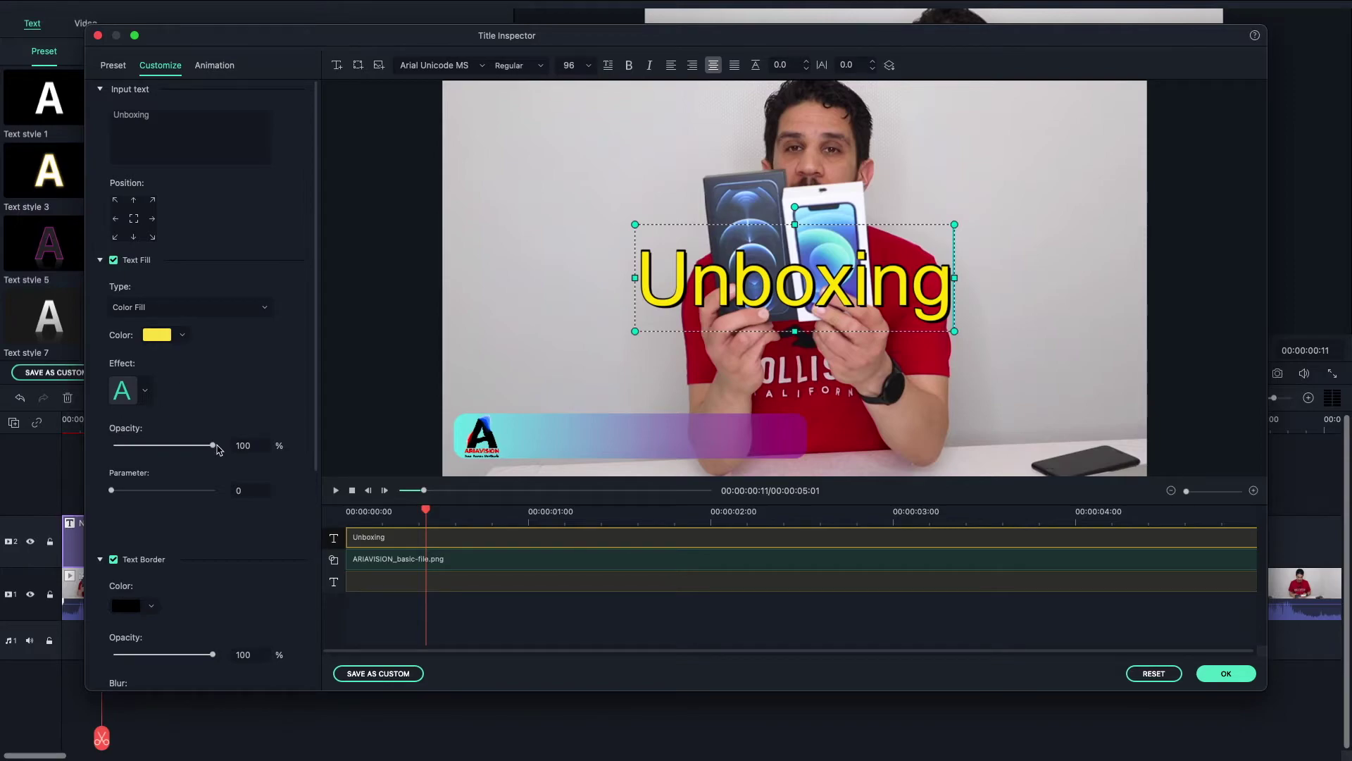
mouse_move(214, 449)
left_mouse_down()
mouse_move(169, 451)
mouse_move(232, 451)
left_mouse_up()
left_click_drag(315, 431, 305, 525)
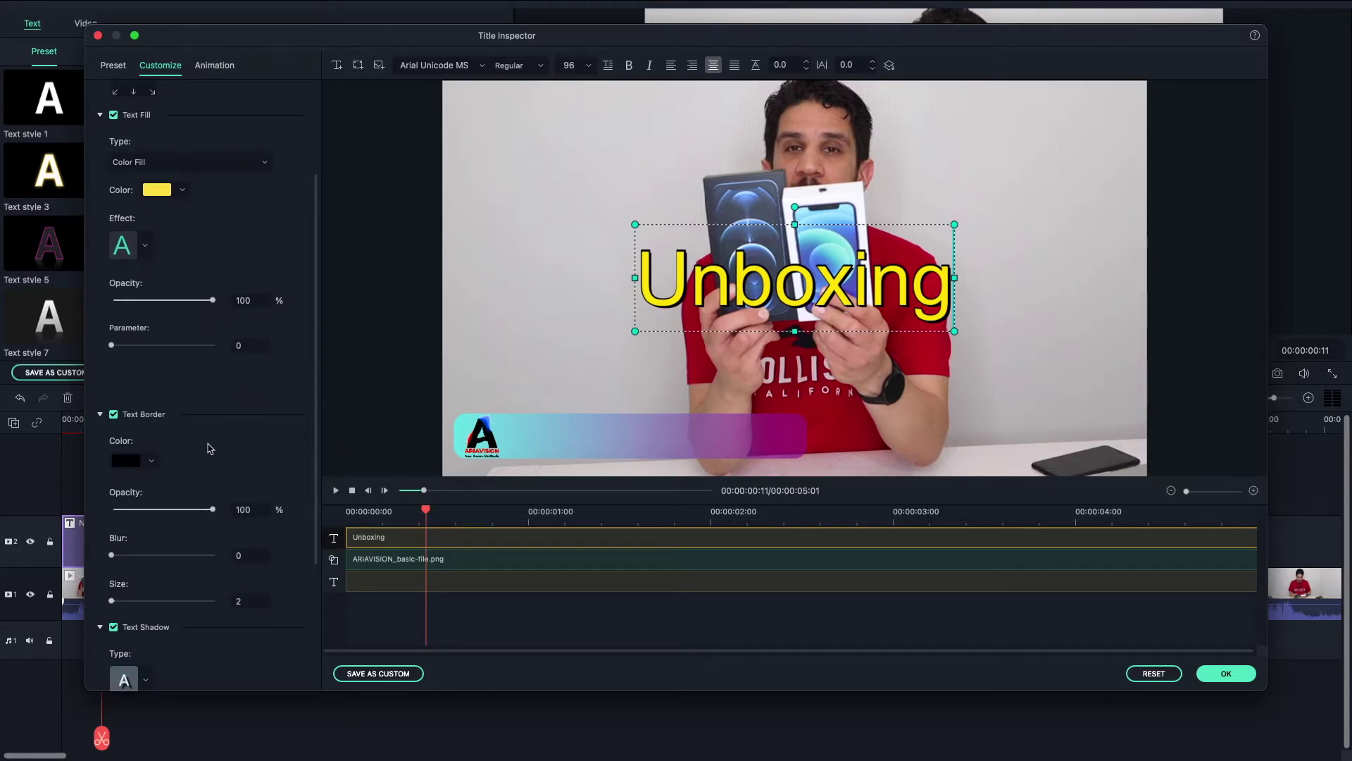
Set the Unboxing text border to Midnight dark blue at 100% opacity
left_click(152, 463)
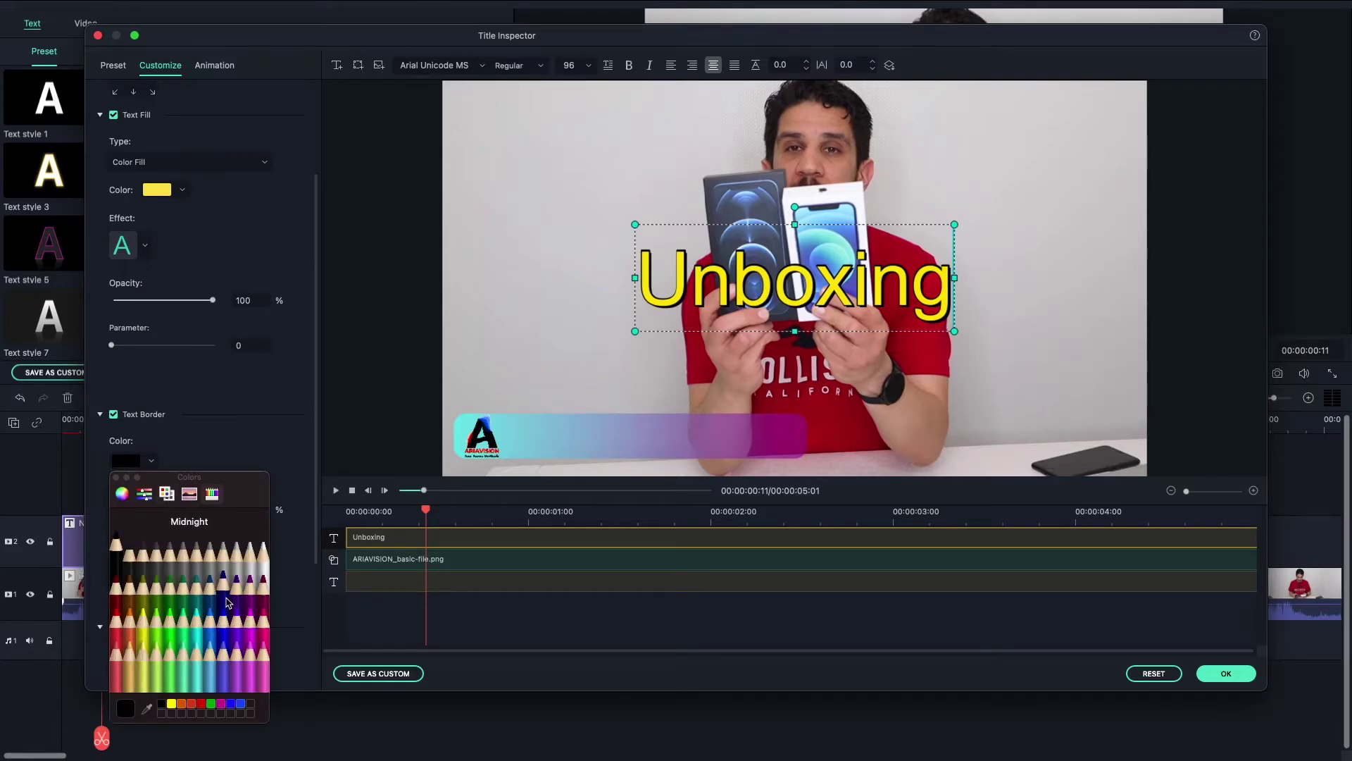
left_click(227, 601)
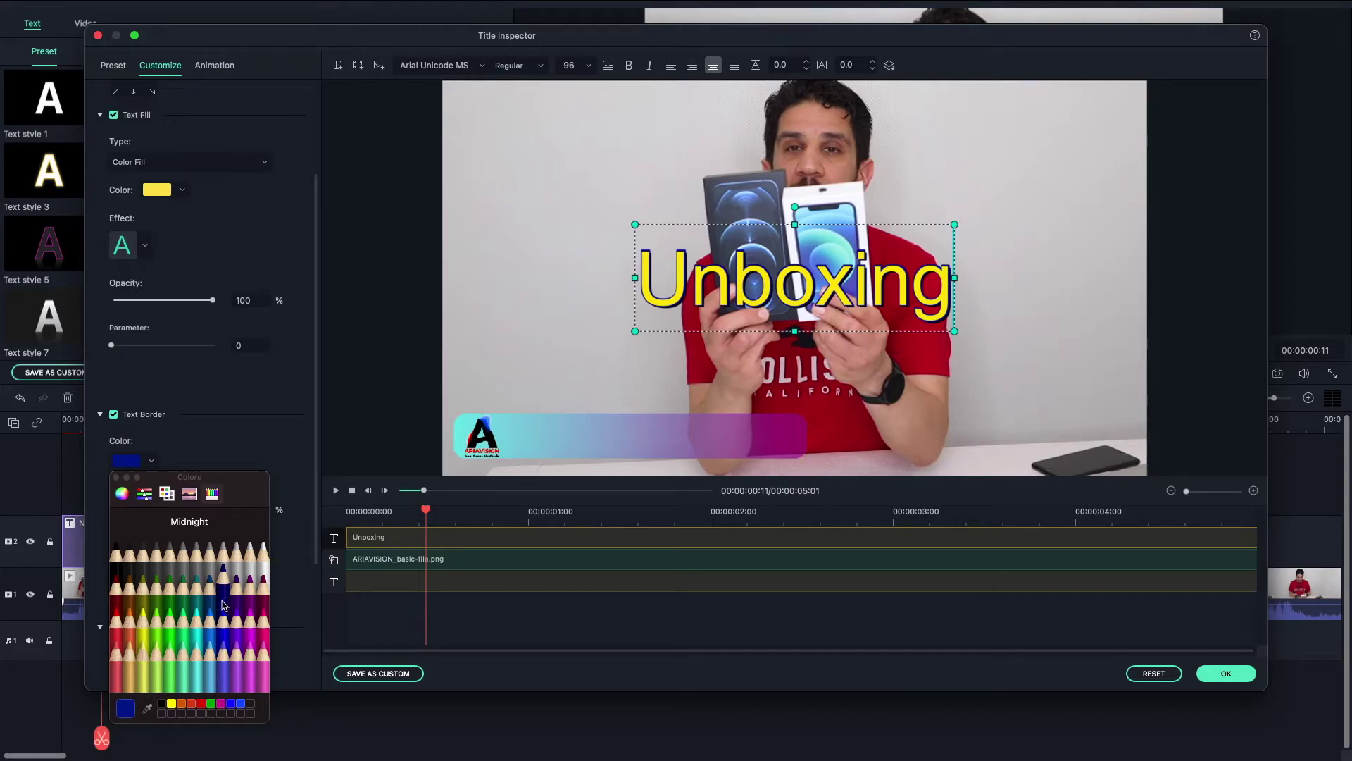
left_click(116, 477)
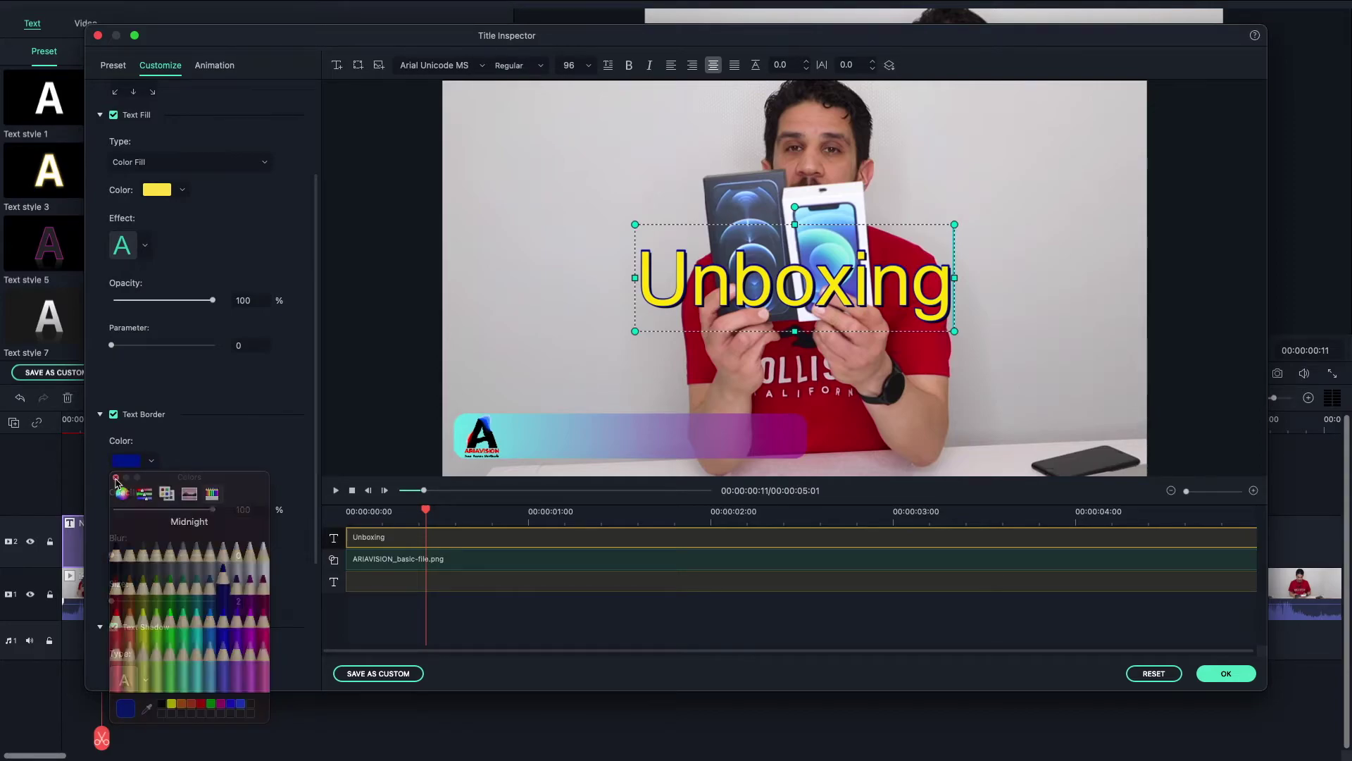
scroll(318, 454, "down", 3)
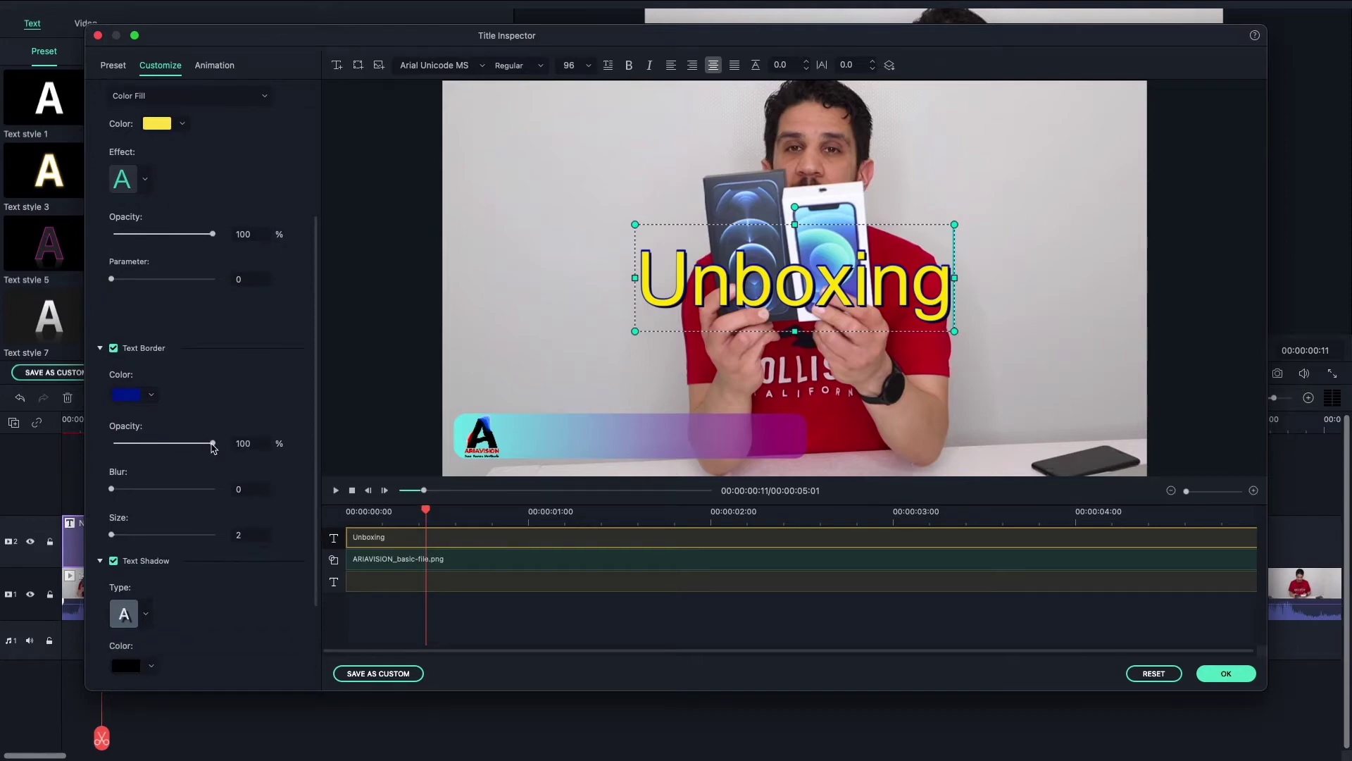
left_click_drag(214, 448, 162, 452)
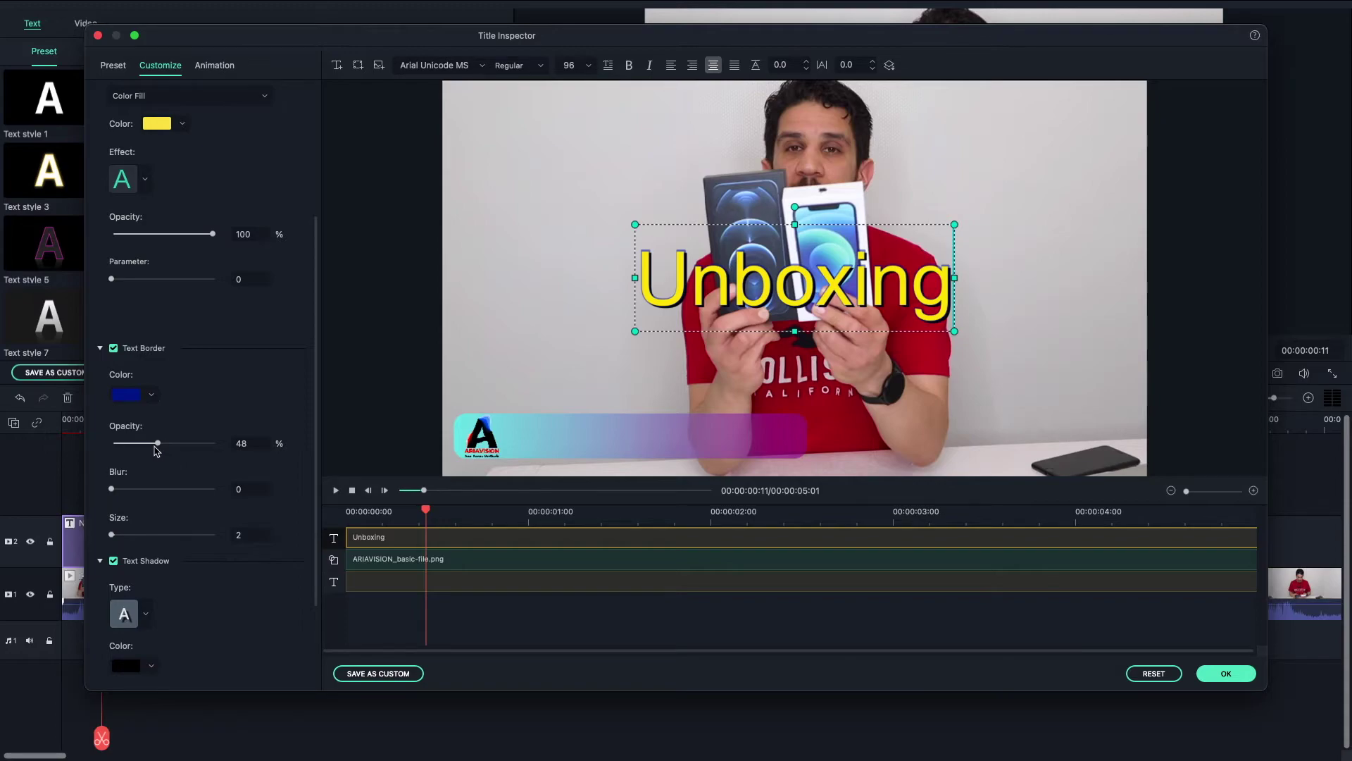
left_click_drag(159, 451, 231, 445)
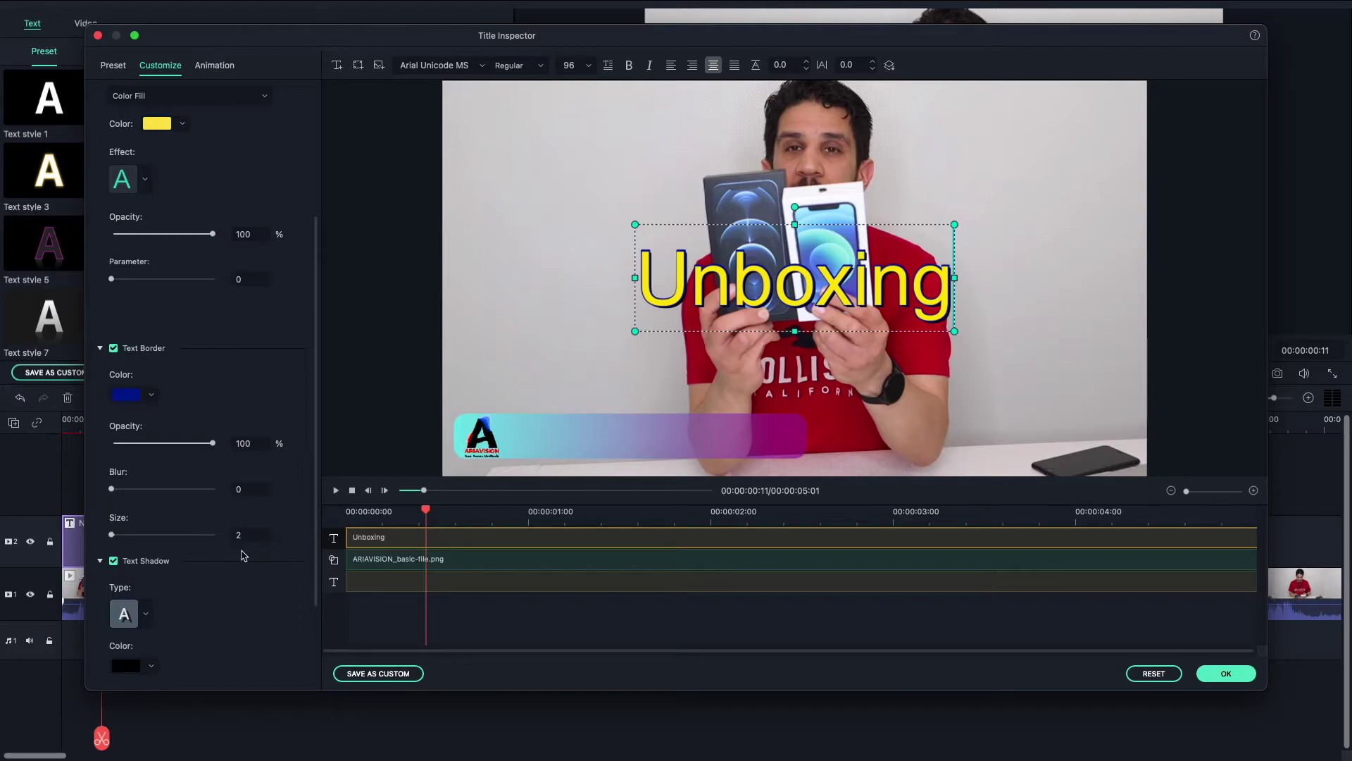
Give Unboxing the first Text Shadow preset, with black colour at distance 2
left_click(149, 621)
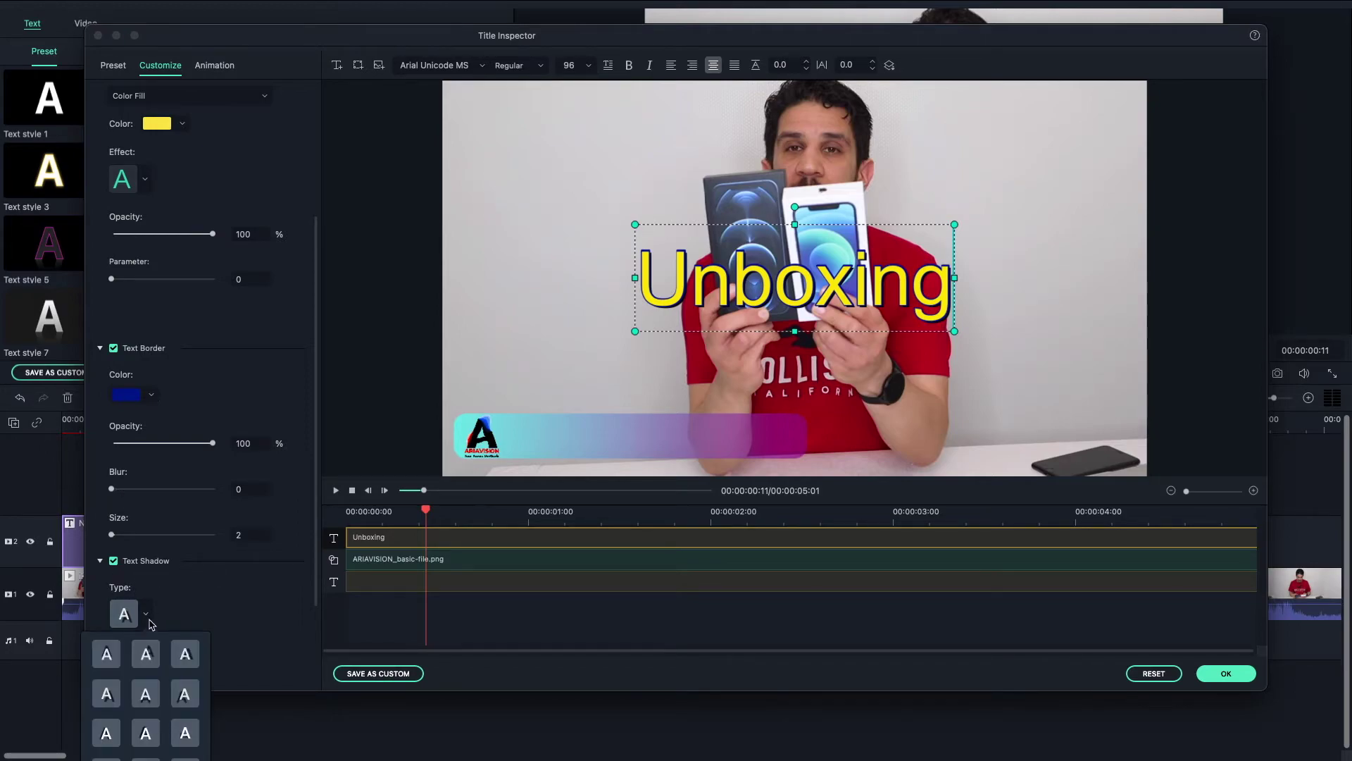
left_click(154, 660)
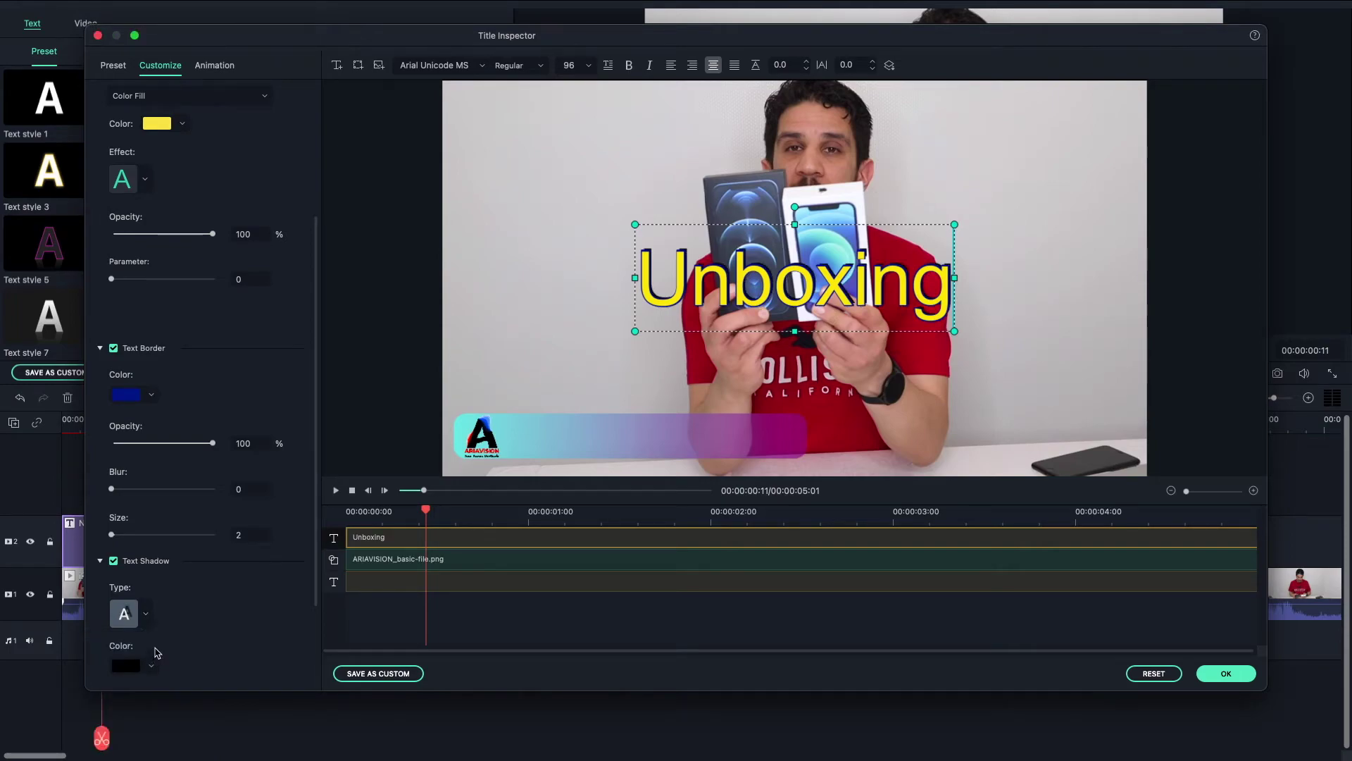
left_click(147, 615)
left_click(107, 653)
scroll(304, 620, "down", 5)
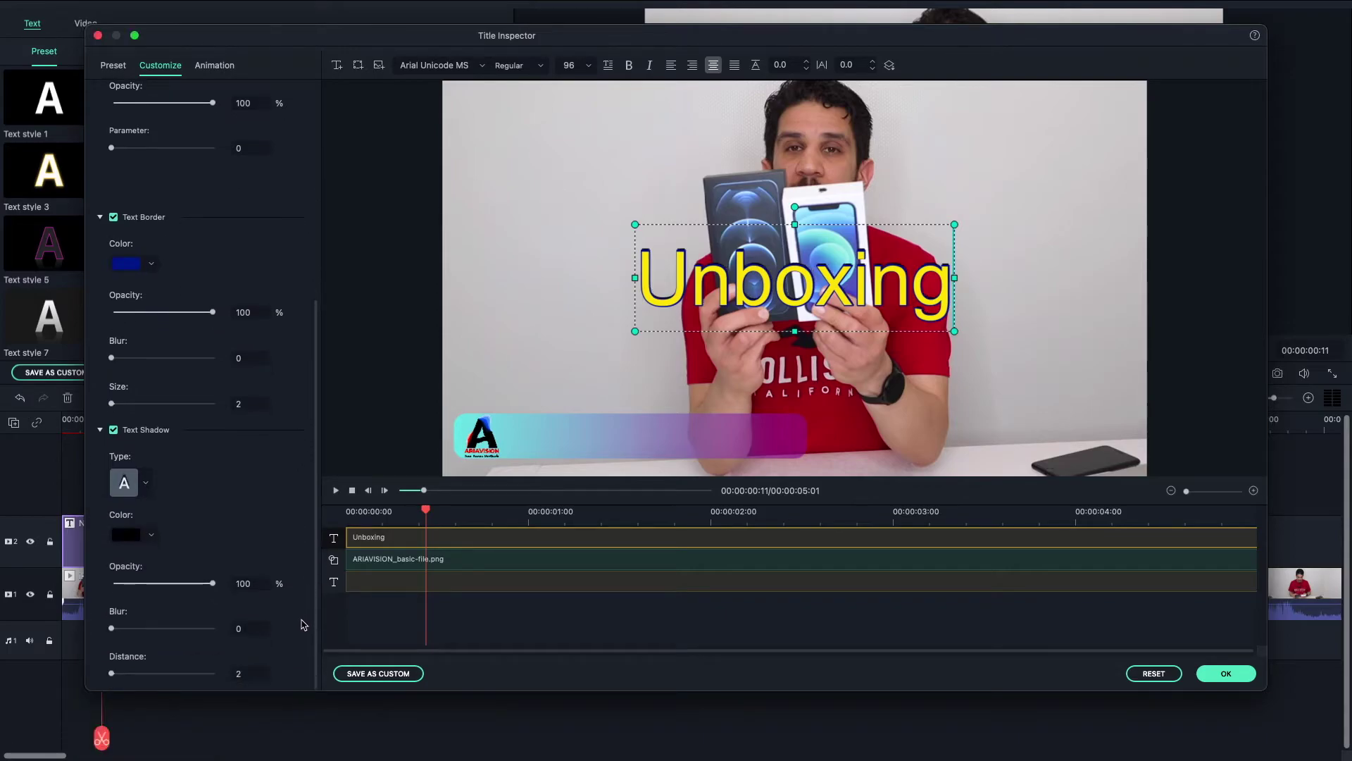
left_click(152, 536)
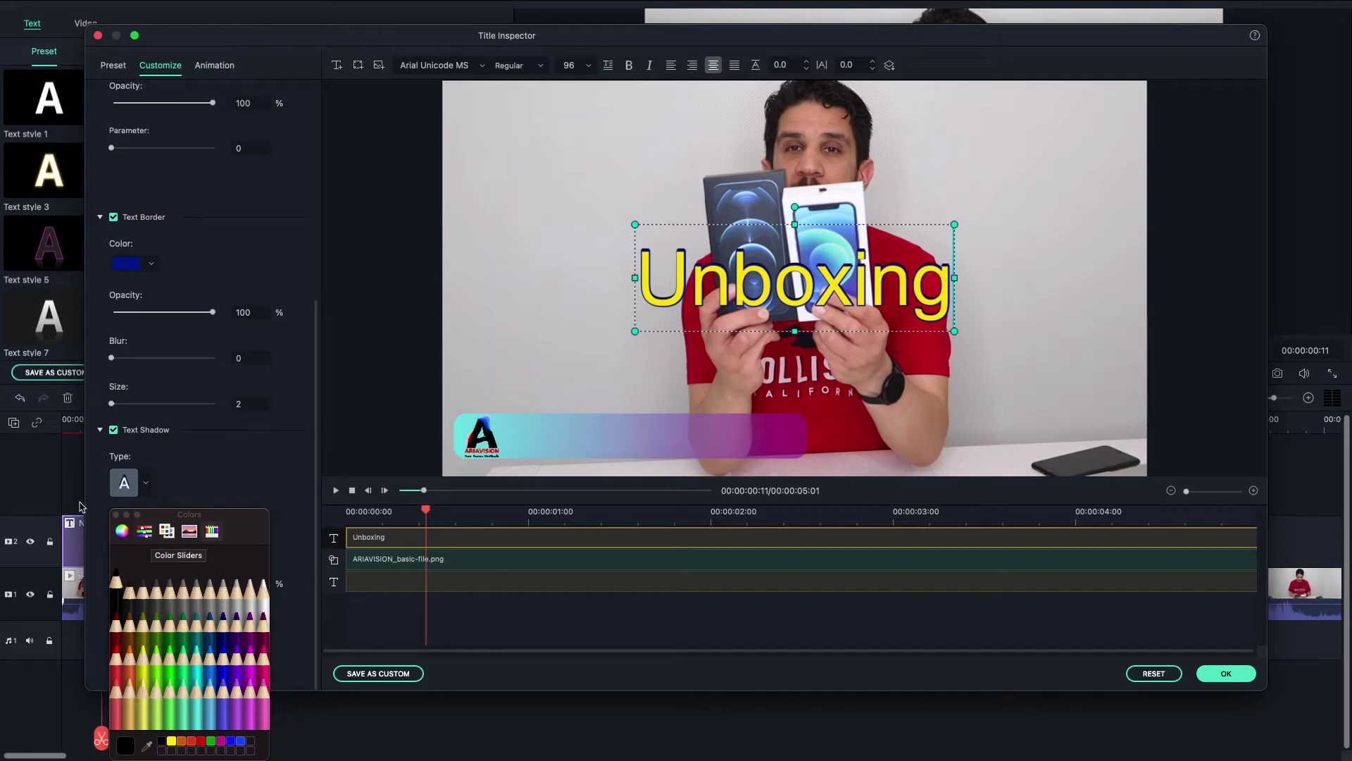
left_click(117, 515)
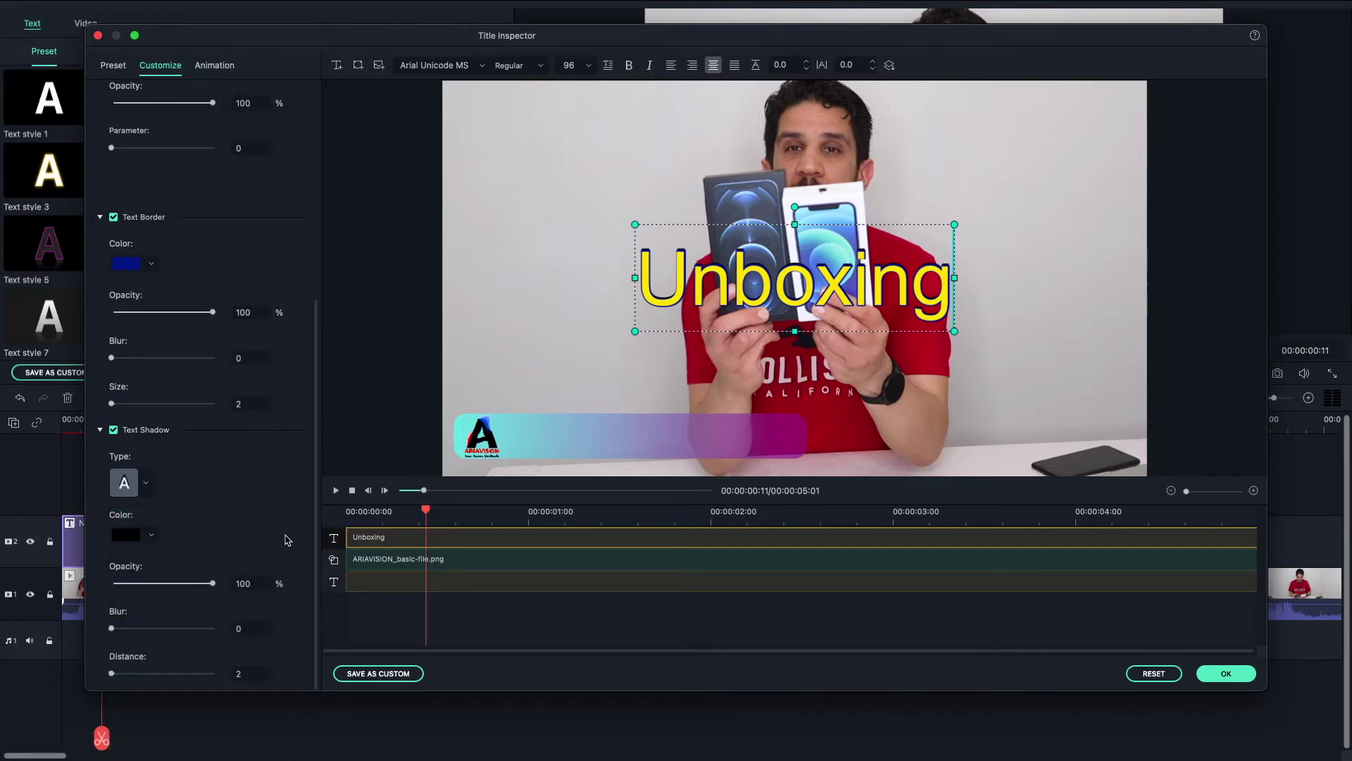
scroll(318, 432, "up", 3)
scroll(318, 432, "up", 5)
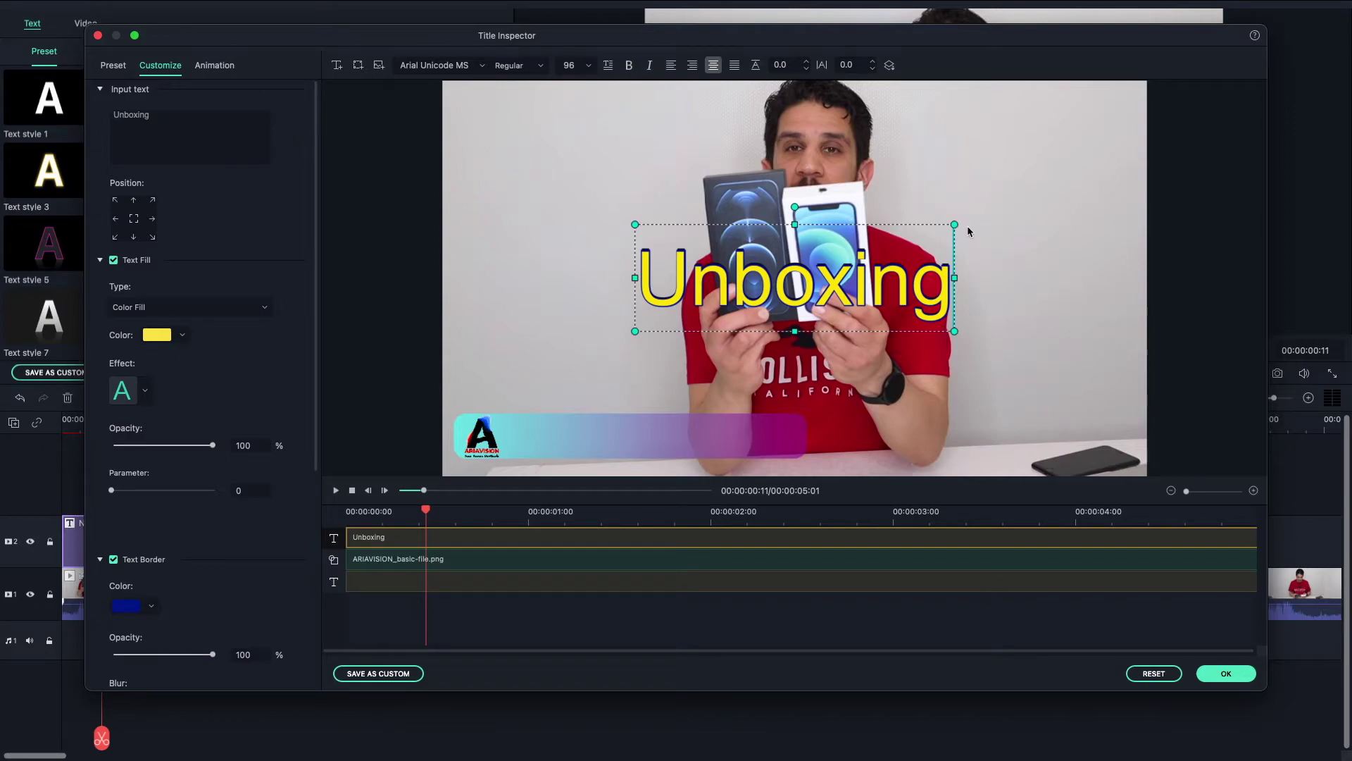
Shrink Unboxing, place it on the bar beside the logo, and make its border Licorice black
left_click_drag(955, 225, 767, 291)
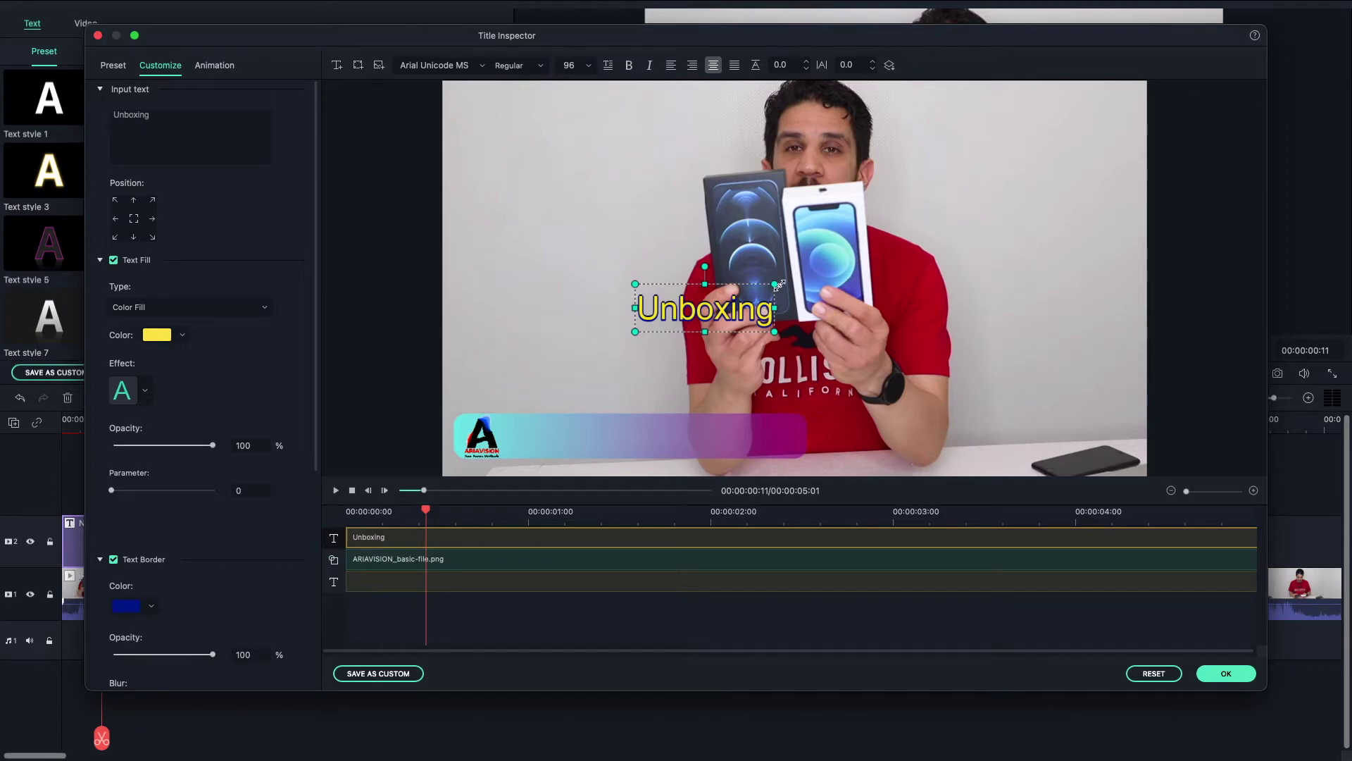
left_click_drag(724, 308, 576, 442)
left_click(152, 607)
left_click_drag(154, 609, 118, 606)
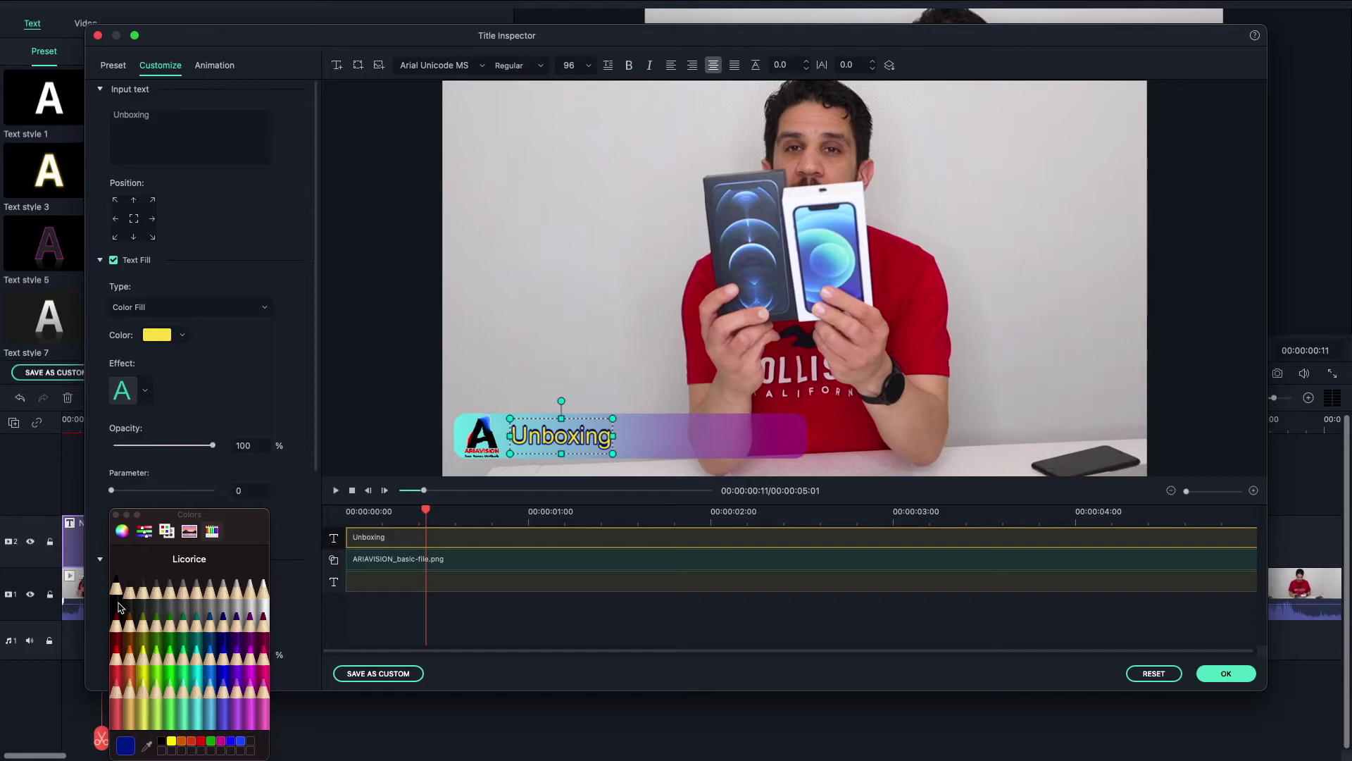
left_click(118, 607)
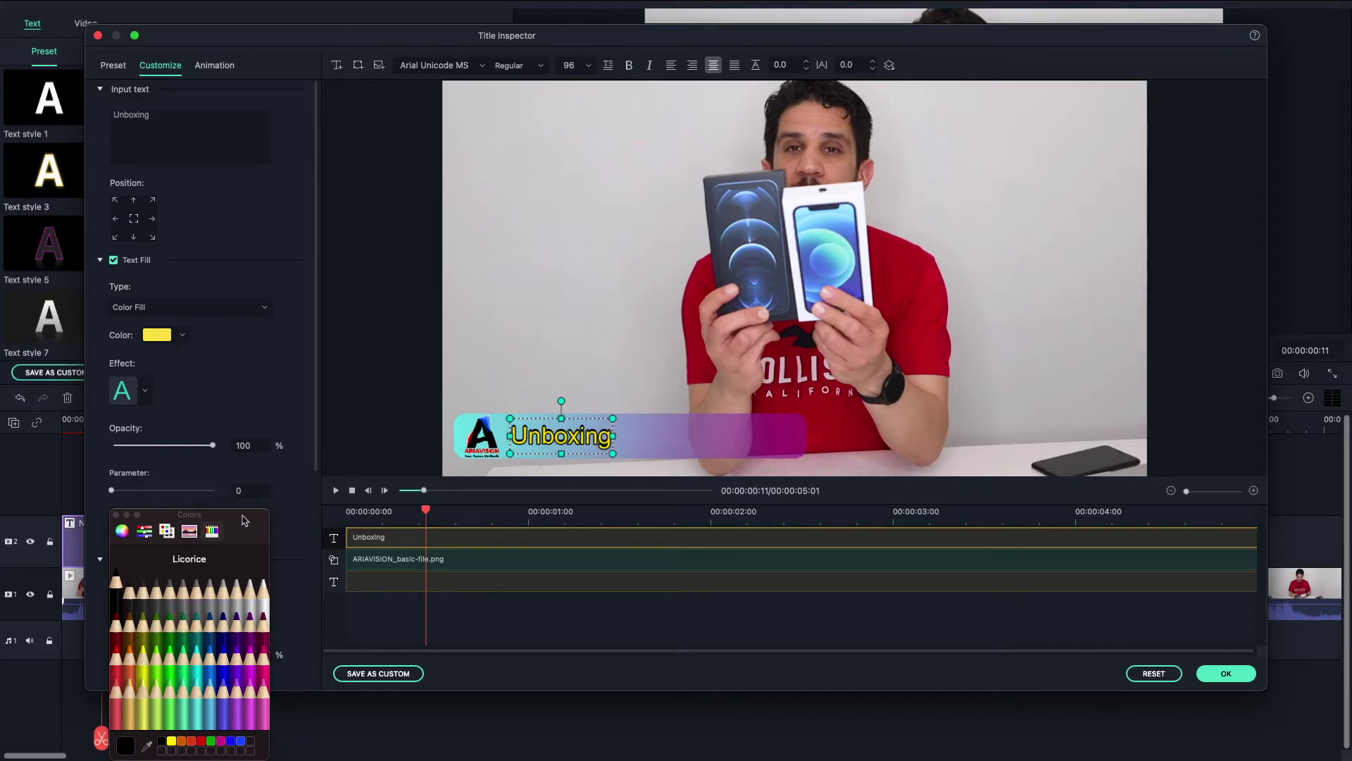
left_click(116, 515)
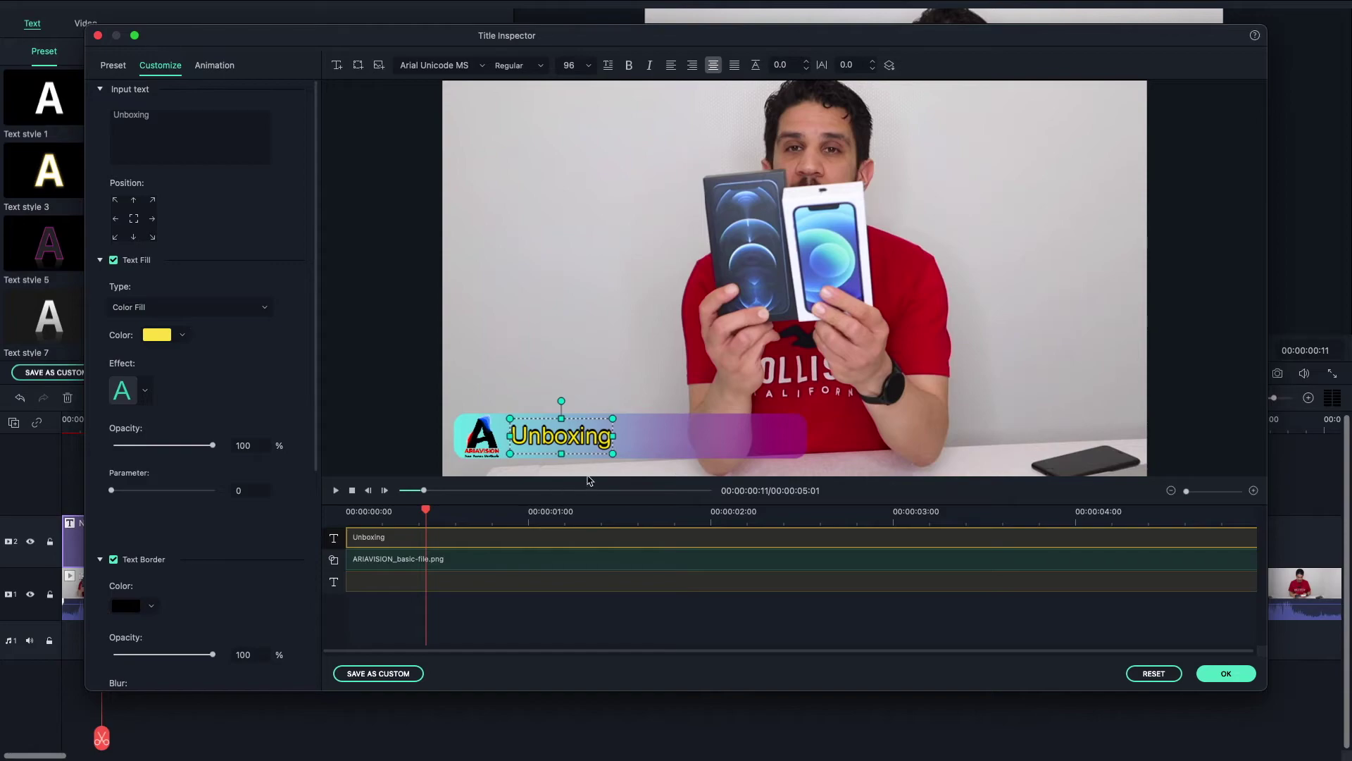
Add a new yellow title mid-frame and replace its placeholder text with 'iPhone 12'
left_click(337, 65)
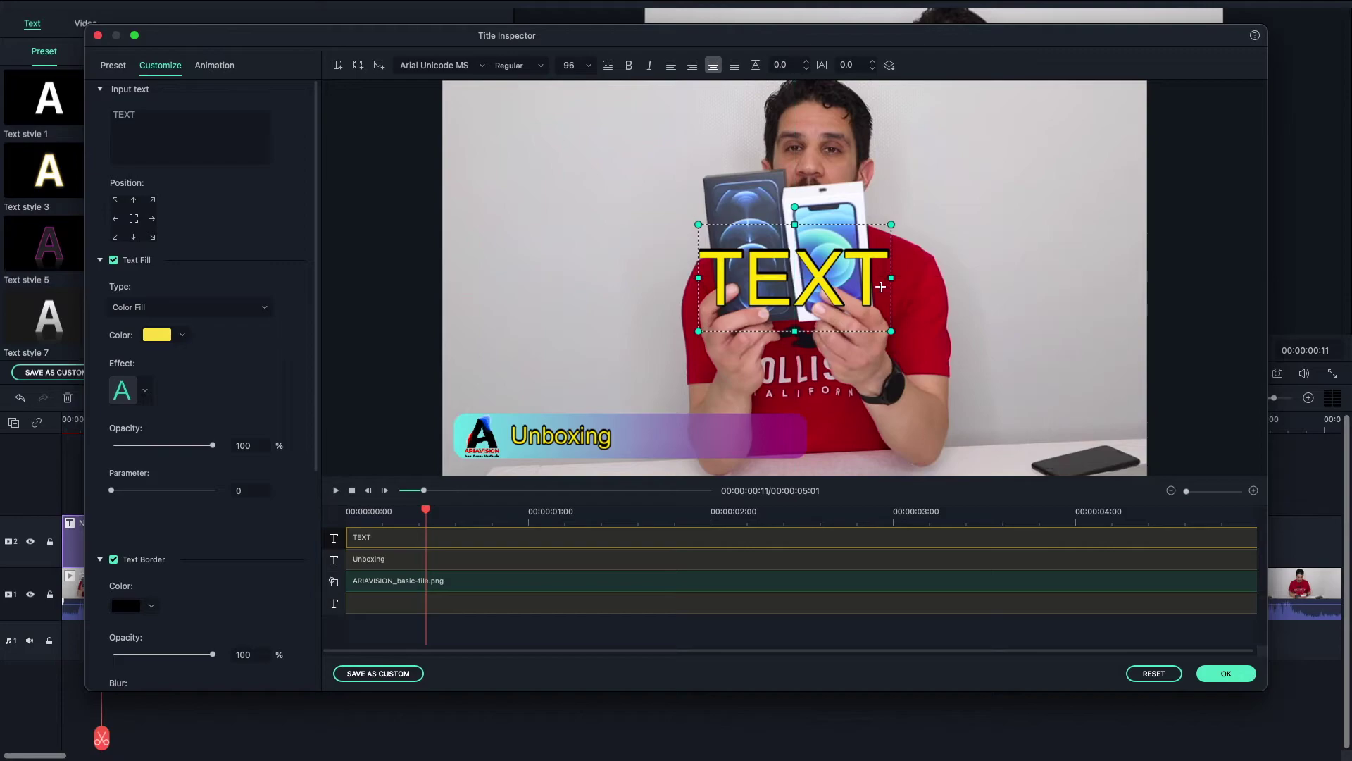
left_click(164, 119)
key("BackSpace")
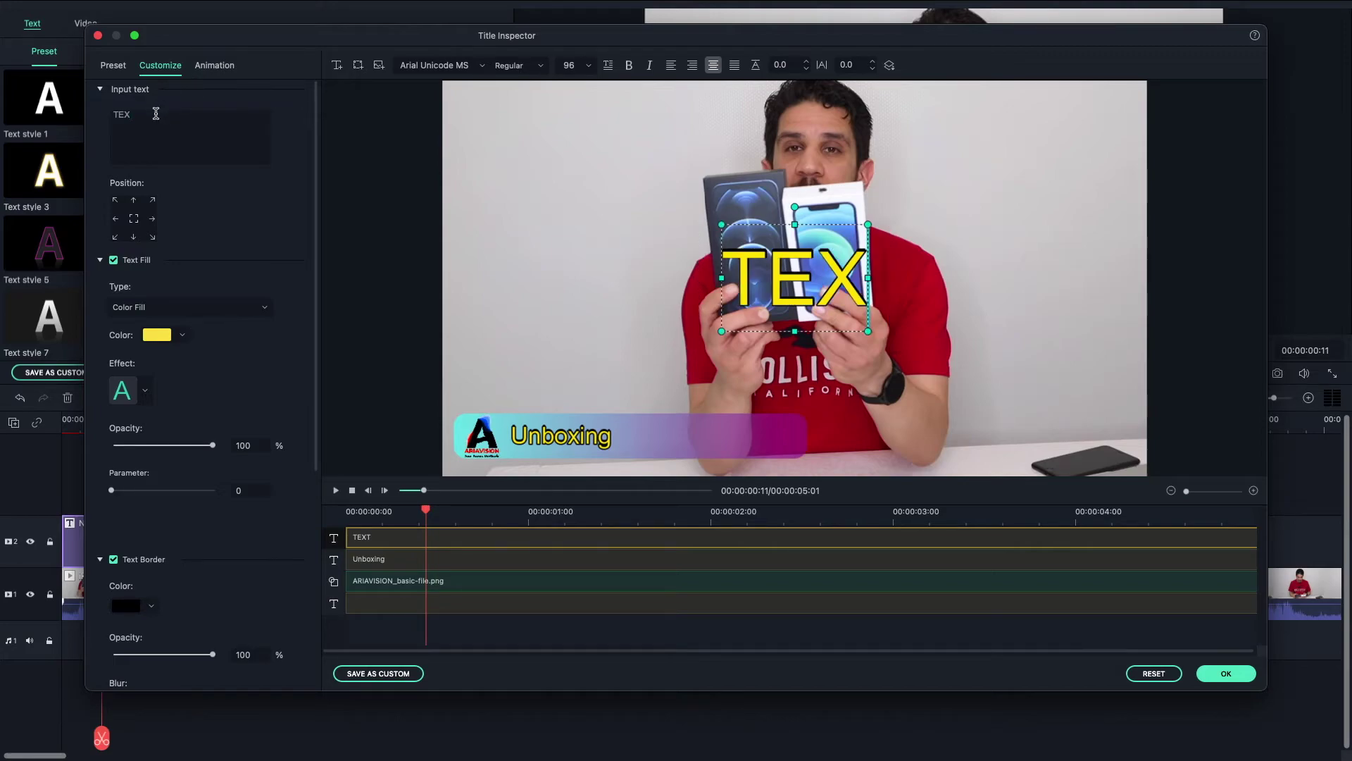
key("BackSpace")
key("BackSpace")
key("BackSpace")
type("iP")
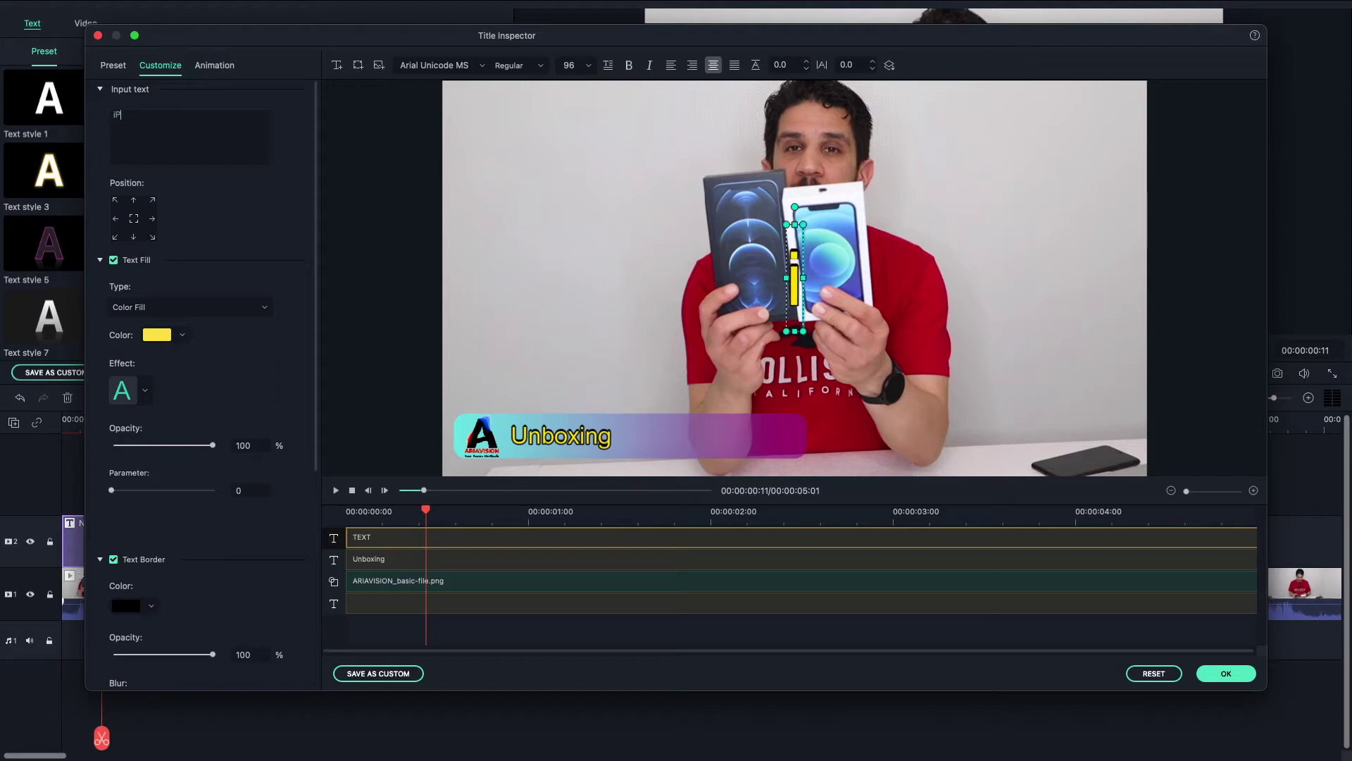
type("hone 12")
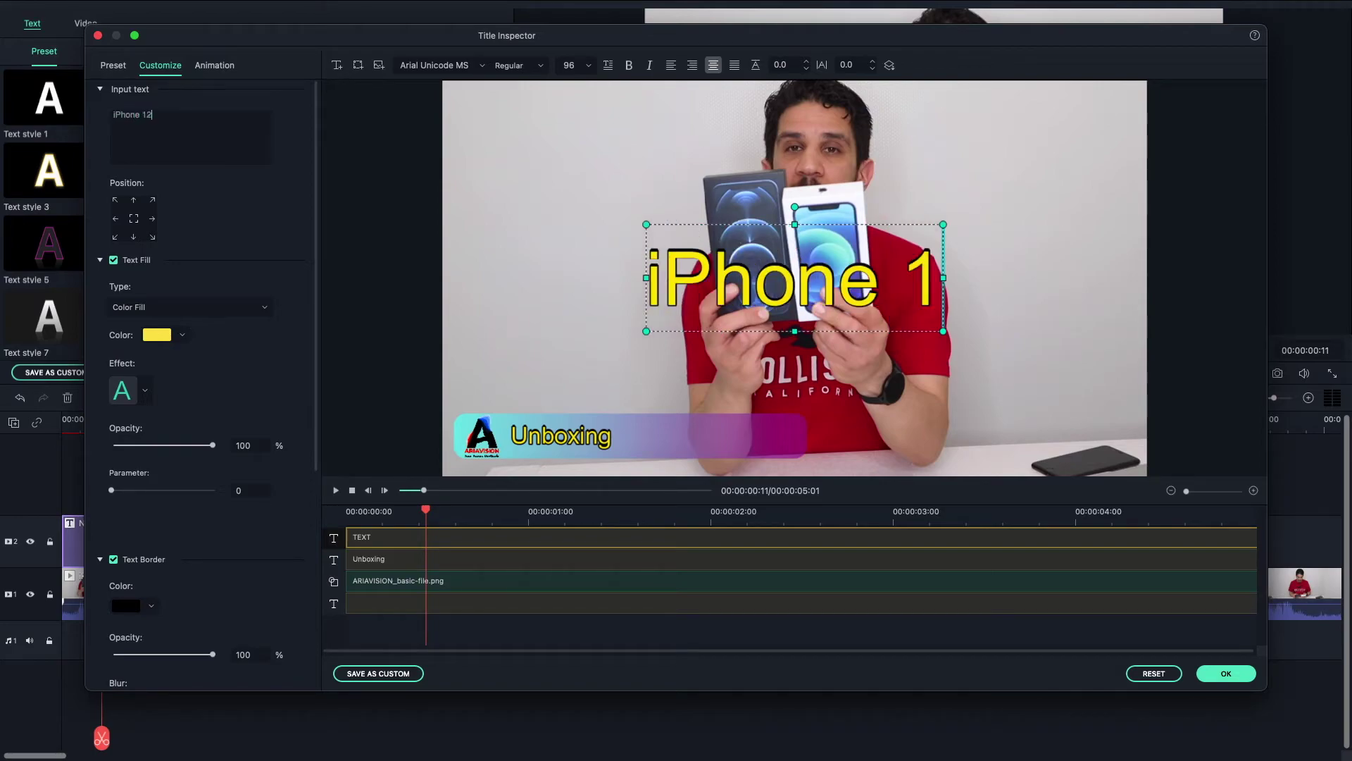
left_click_drag(962, 290, 650, 291)
left_click(175, 124)
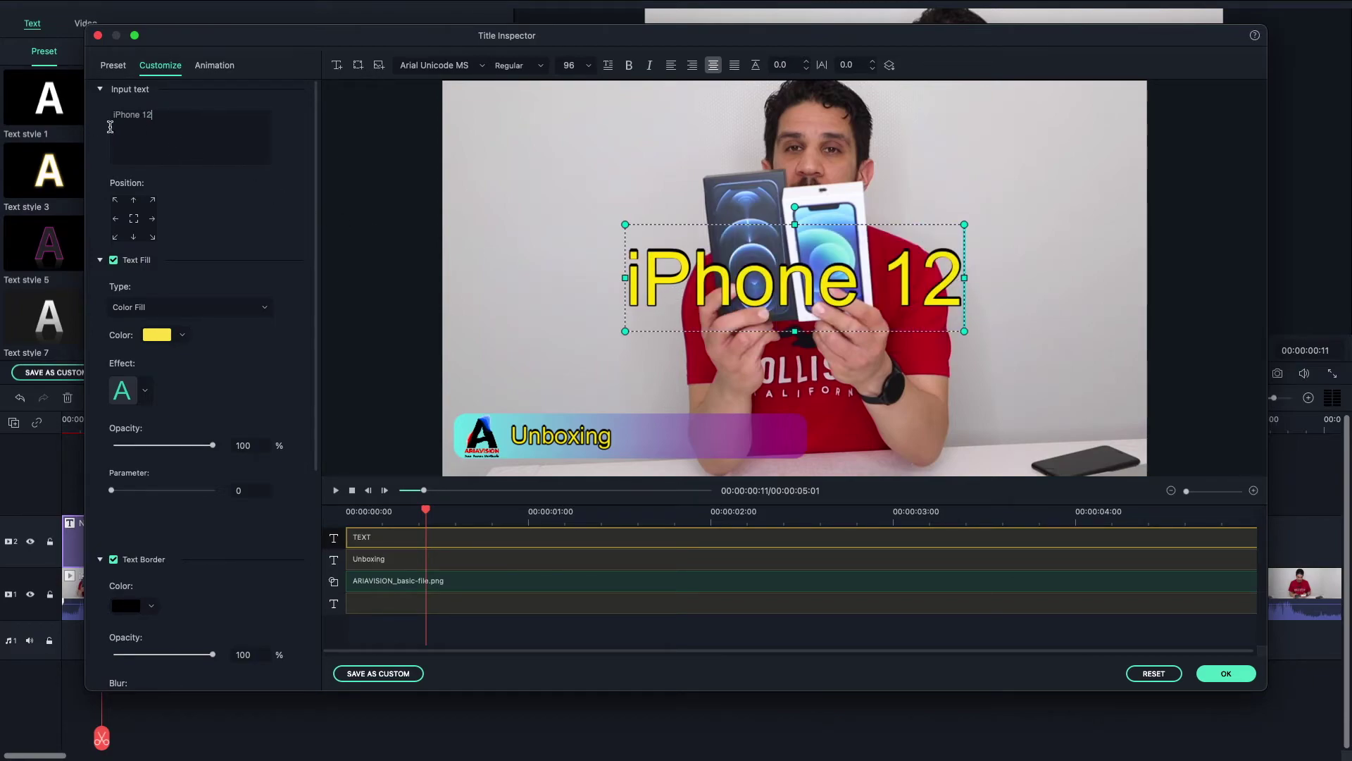
left_click(117, 69)
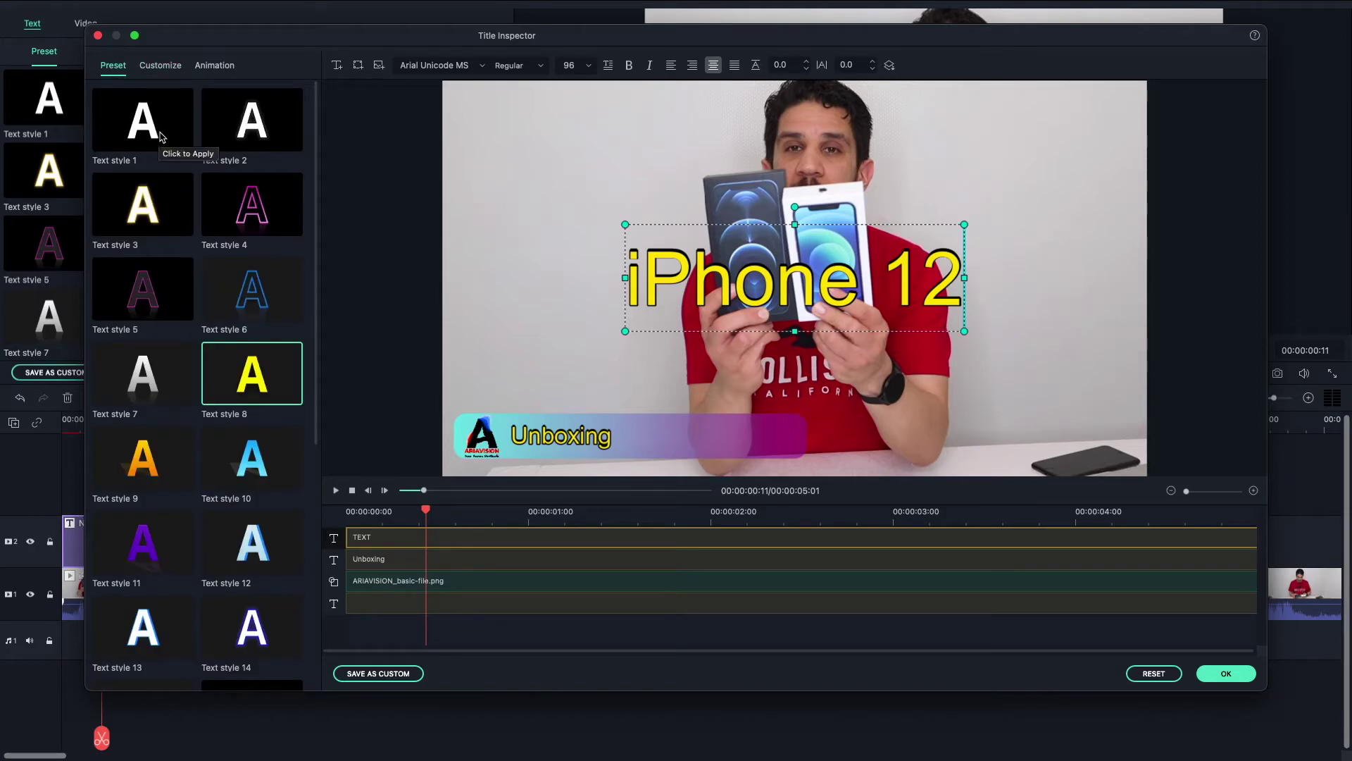
Try Text styles 20, 21 and 23 on iPhone 12, then settle on Text style 2
scroll(261, 359, "down", 10)
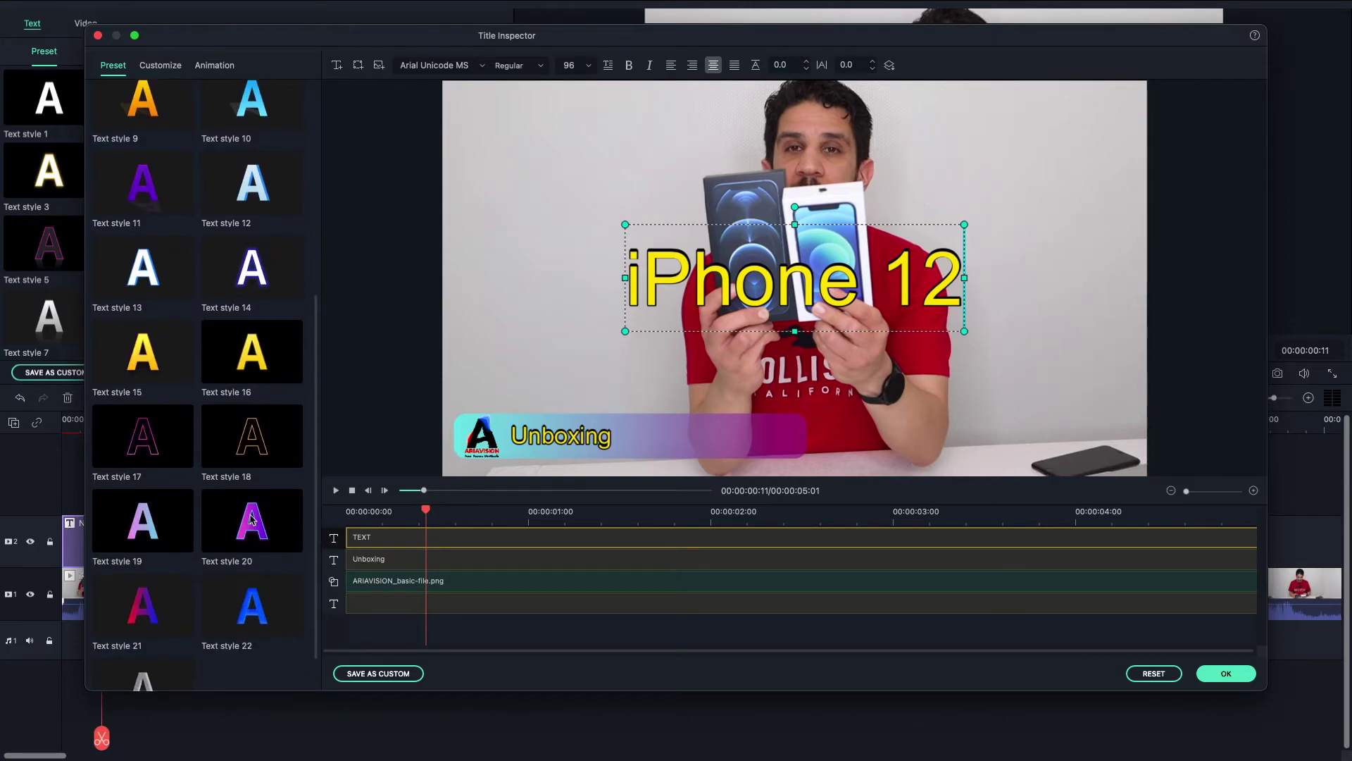
left_click(251, 519)
left_click(157, 617)
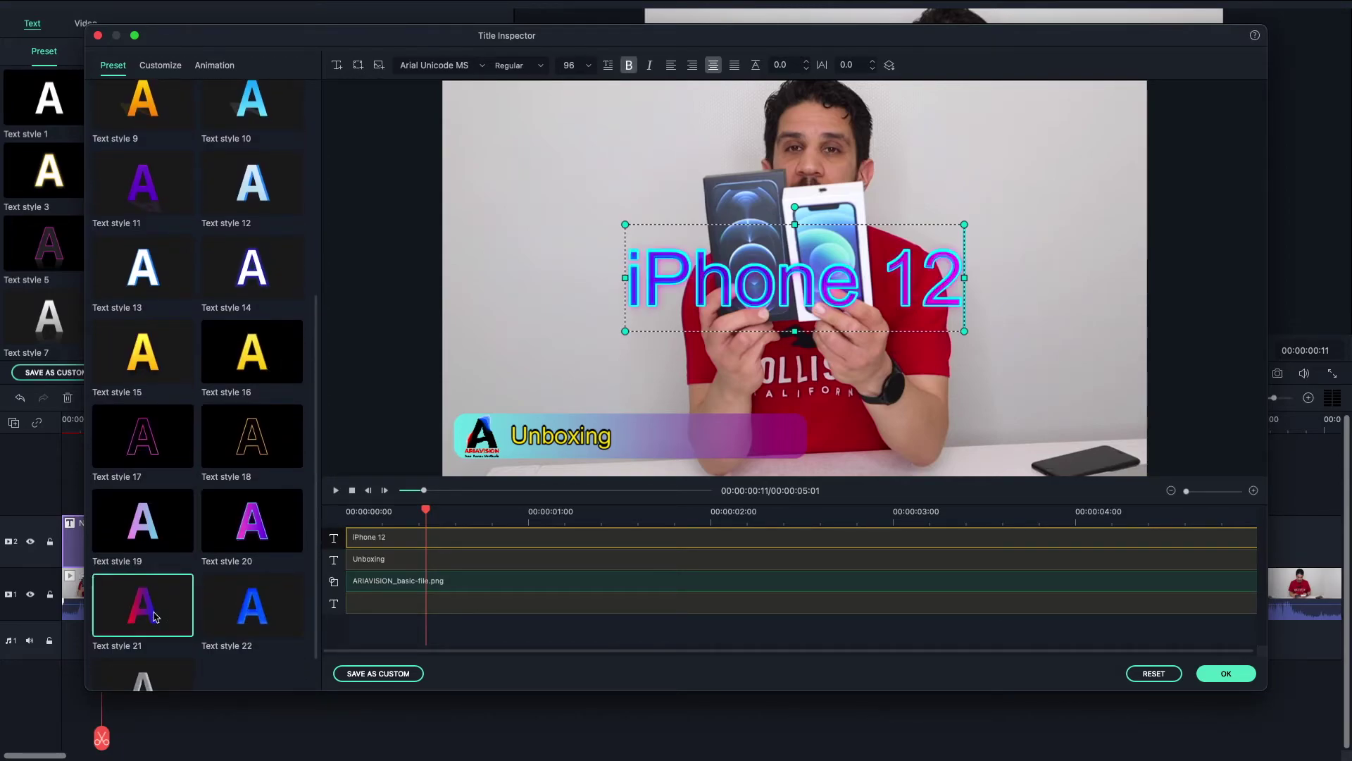
scroll(182, 486, "down", 1)
scroll(182, 486, "down", 2)
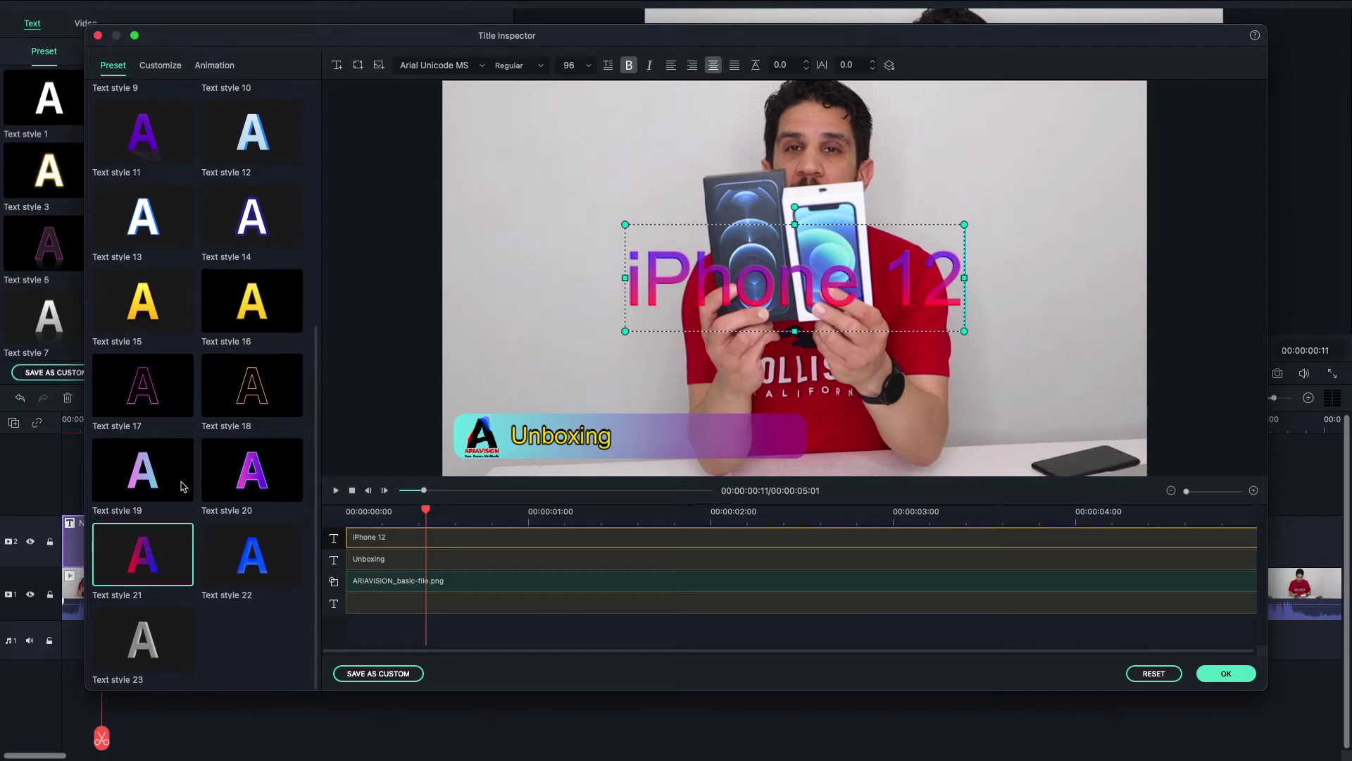
left_click(139, 639)
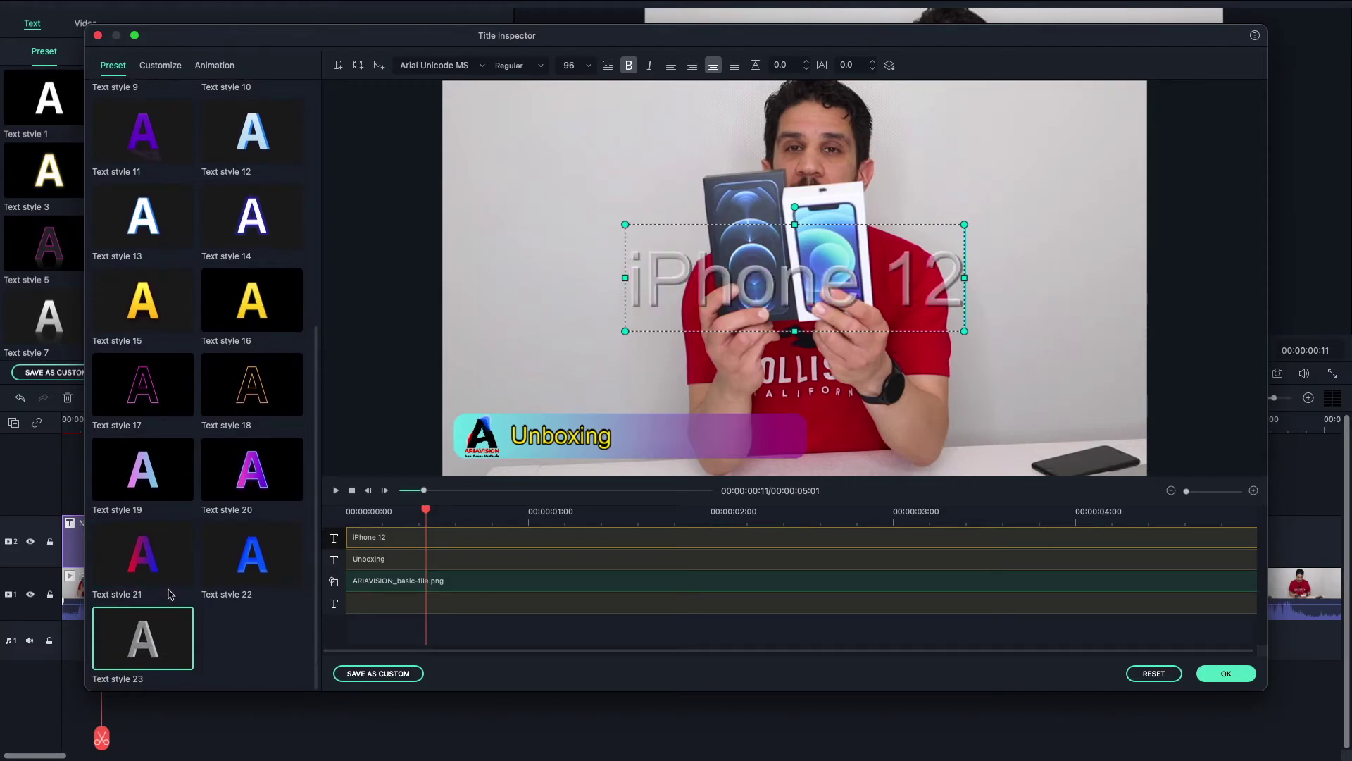
scroll(170, 592, "up", 10)
scroll(172, 588, "up", 1)
left_click(255, 126)
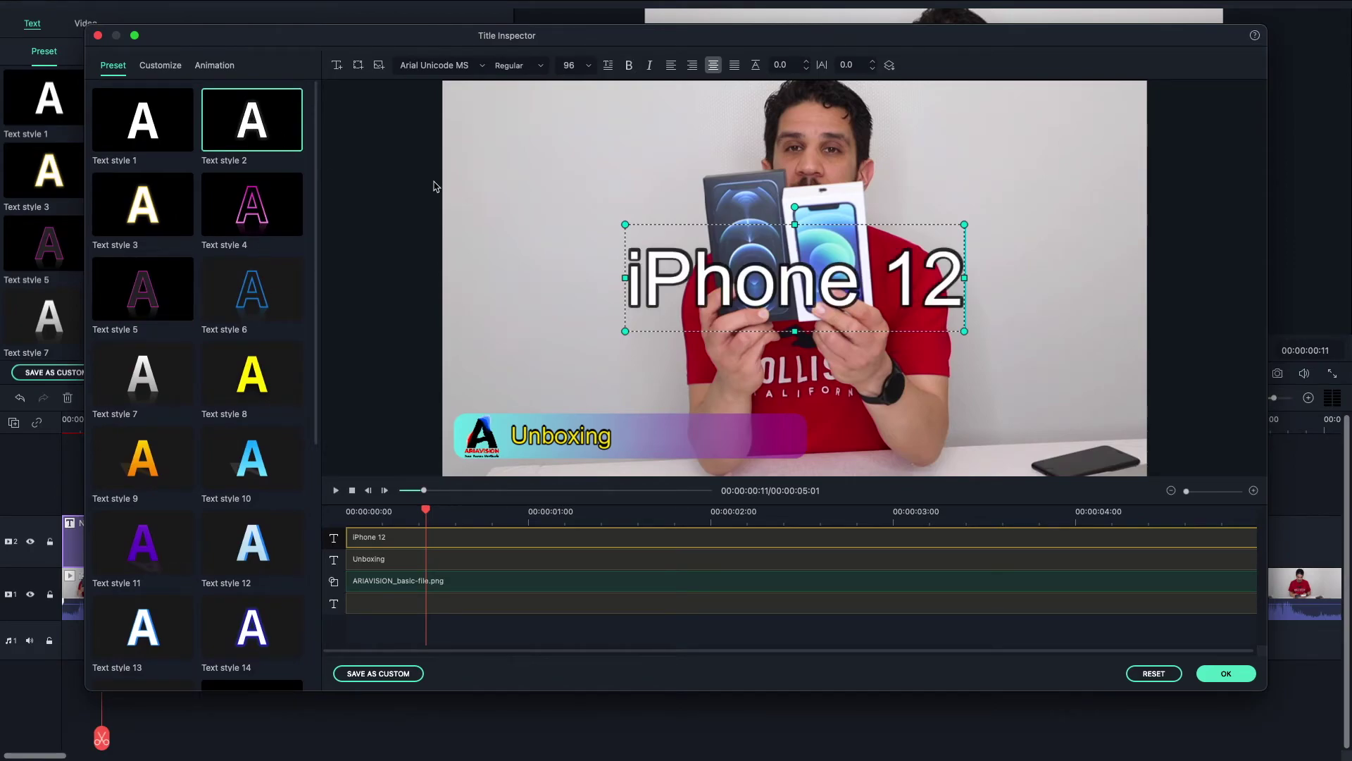
left_click(145, 71)
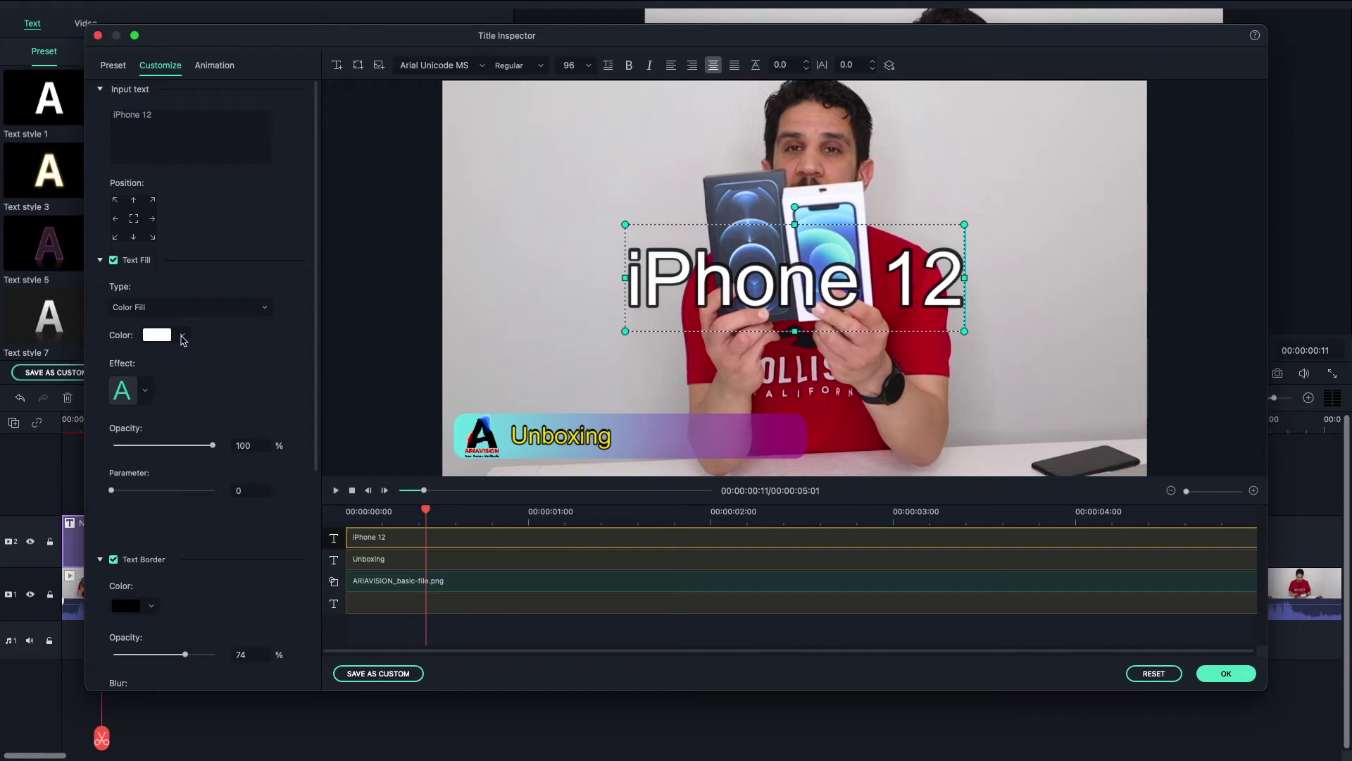
Change the iPhone 12 text fill to the cyan Ice colour
left_click(183, 340)
left_click(176, 511)
left_click(226, 538)
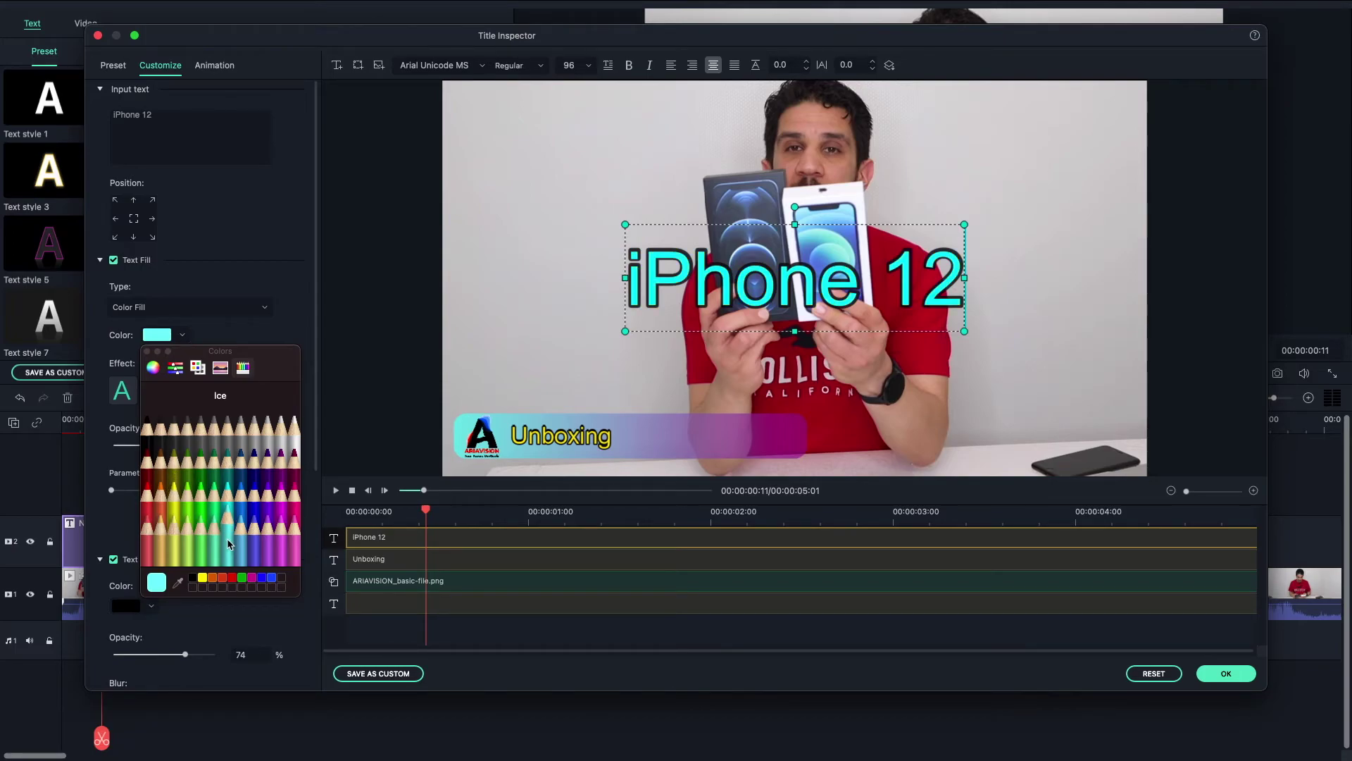
Shrink the iPhone 12 title and move it onto the bar right beside Unboxing
left_click_drag(965, 225, 804, 274)
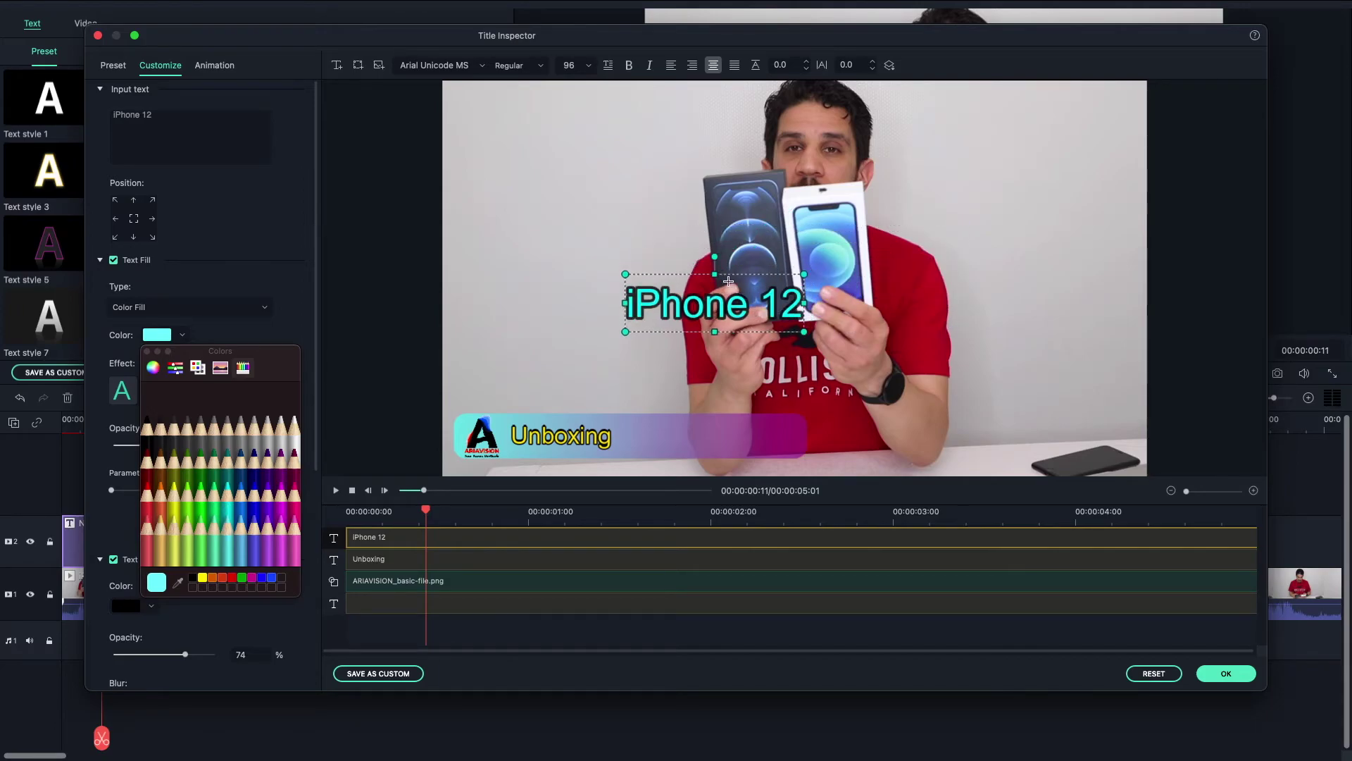
left_click_drag(718, 299, 712, 431)
left_click_drag(793, 407, 710, 437)
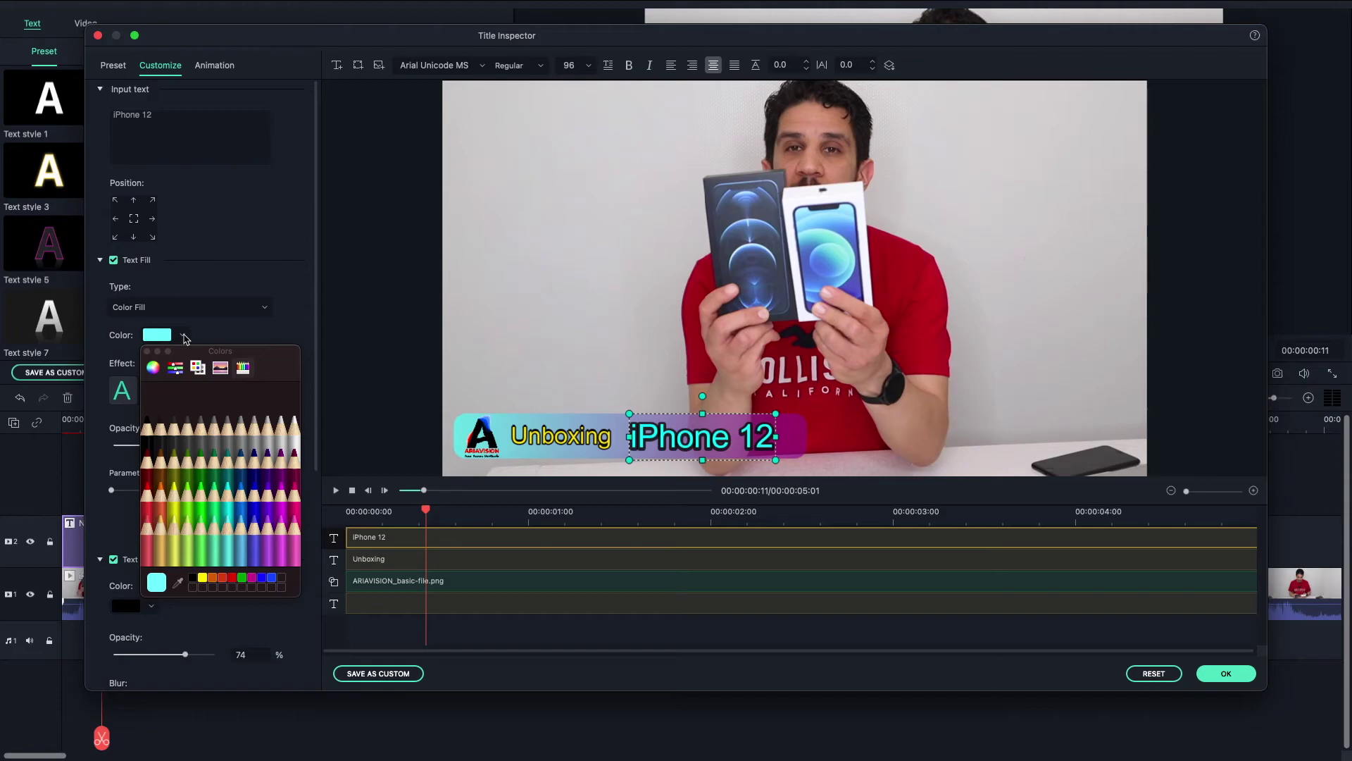
left_click(153, 368)
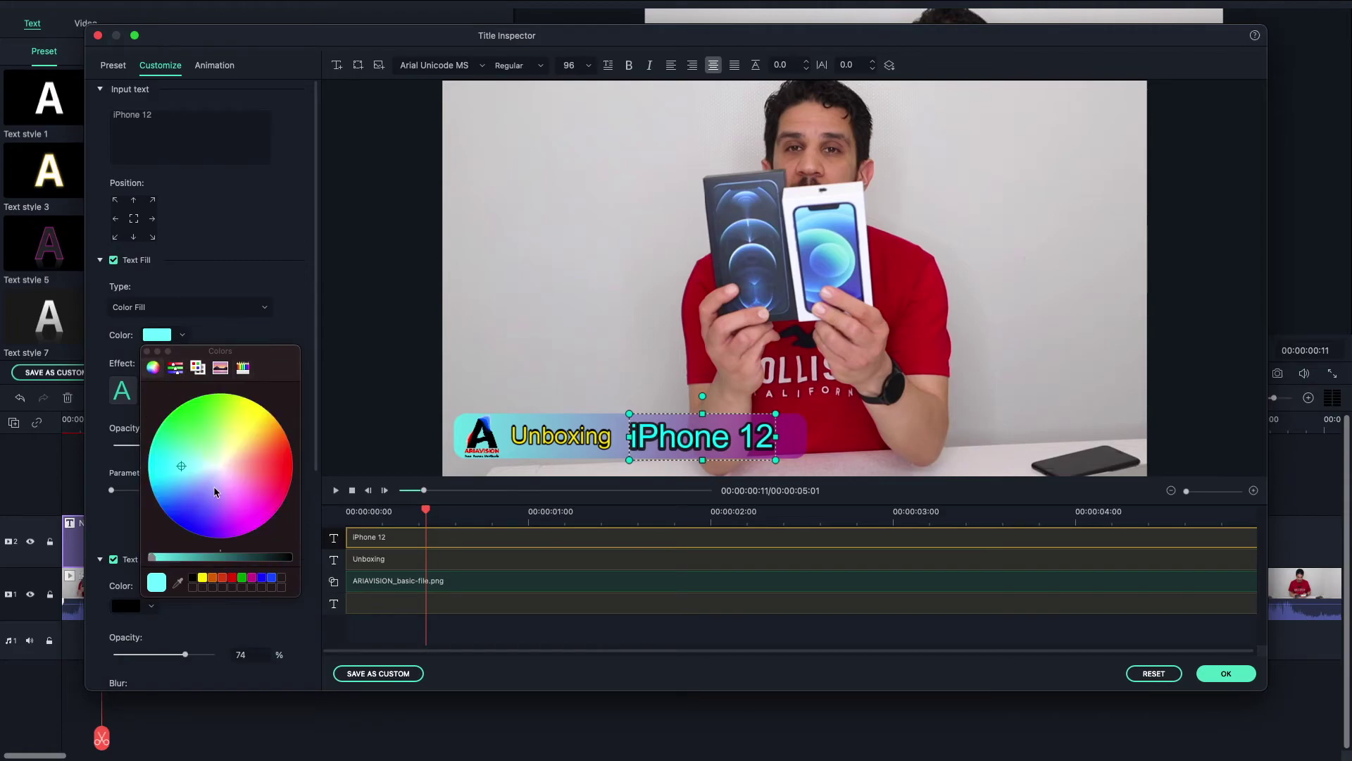
Make the iPhone 12 fill White from the Apple palette and widen its text box slightly
left_click(175, 368)
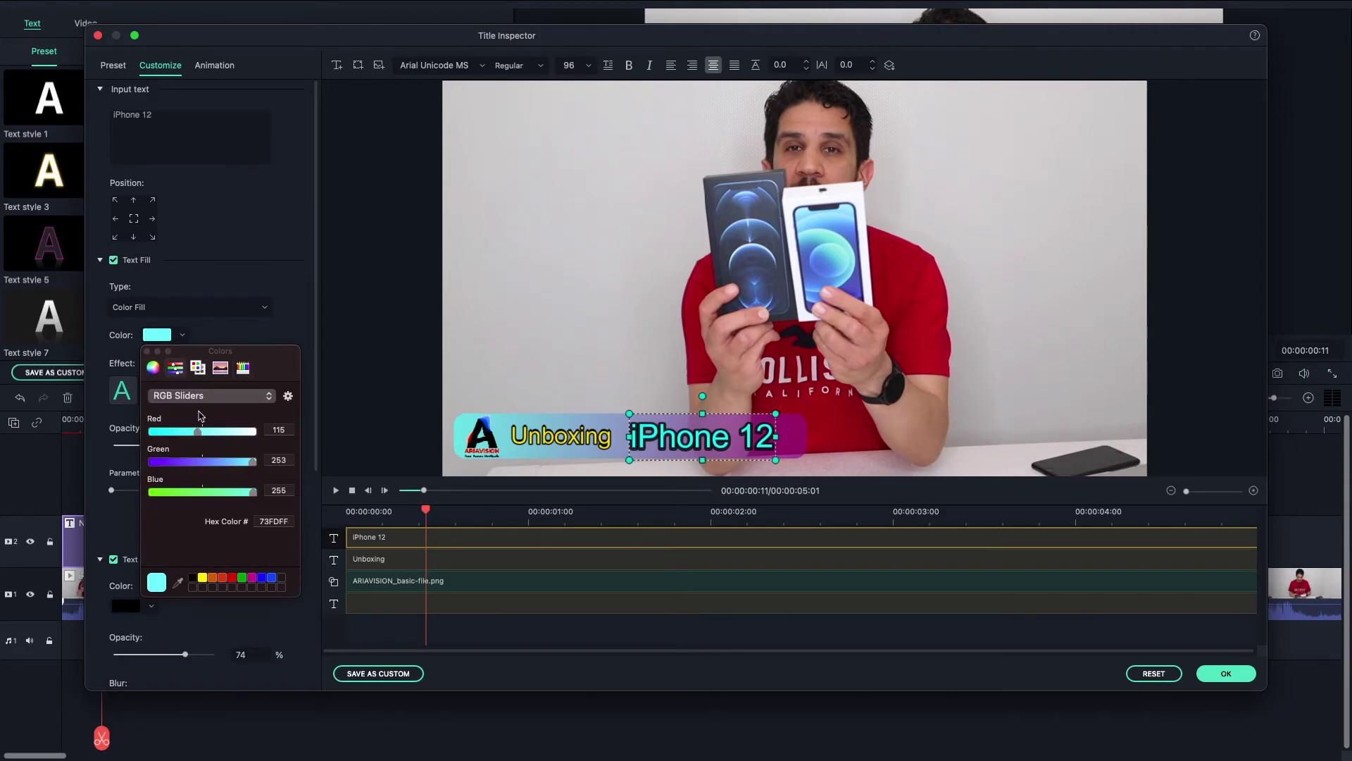
left_click(198, 368)
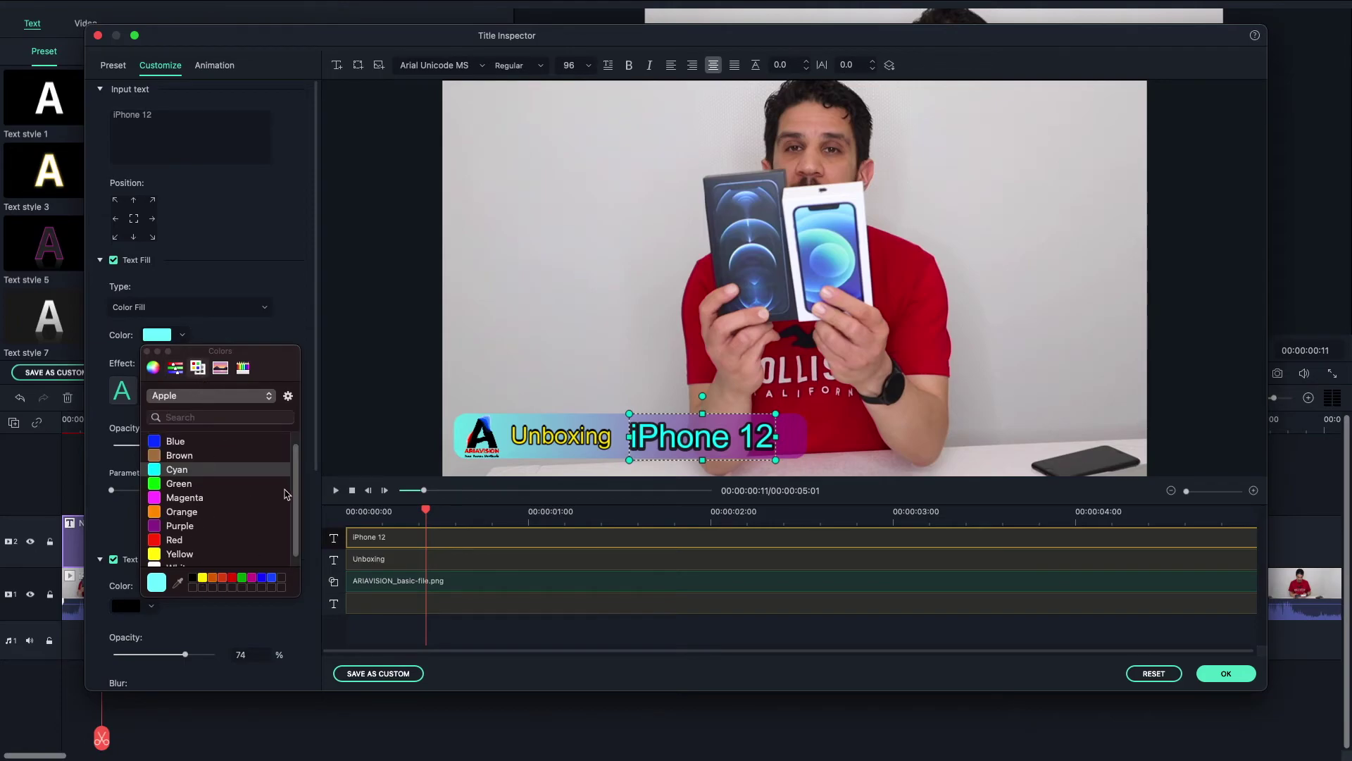
scroll(198, 546, "down", 1)
left_click(161, 562)
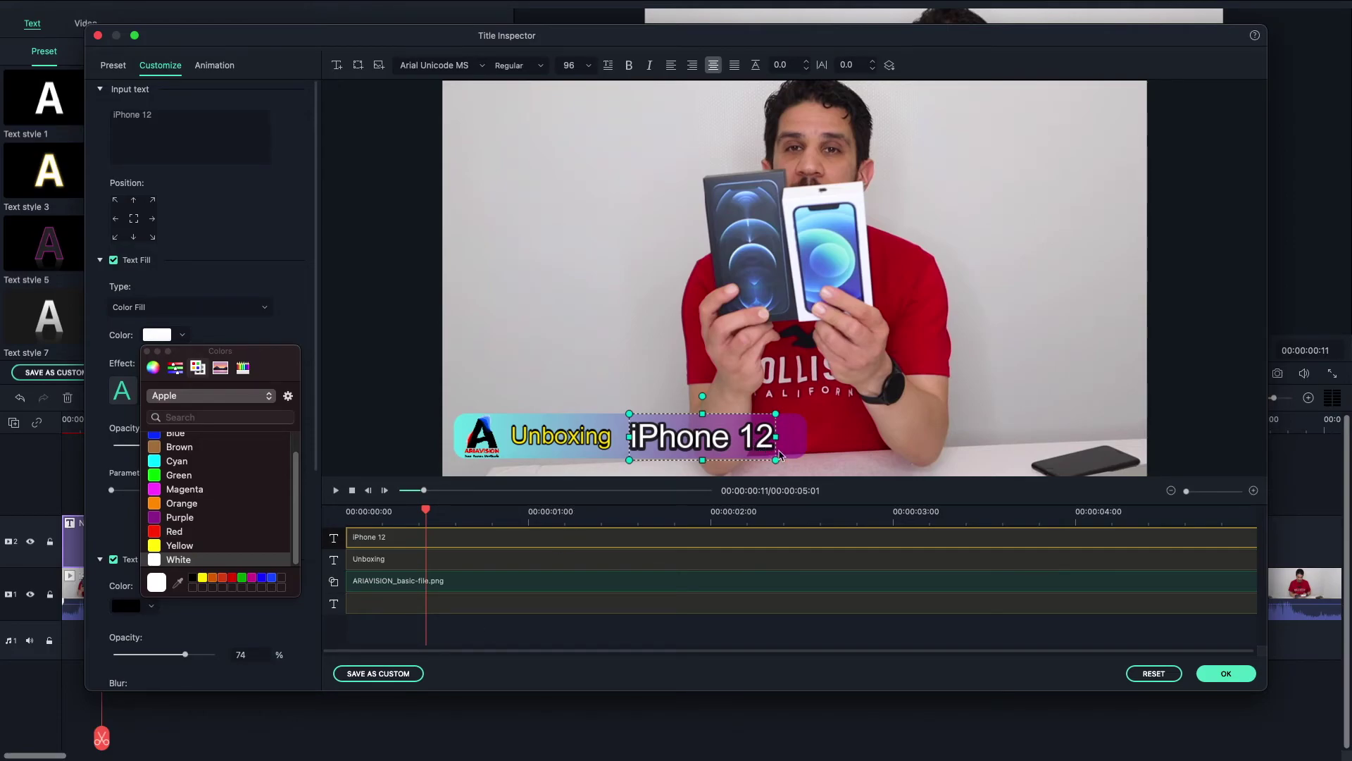
left_click_drag(776, 437, 713, 433)
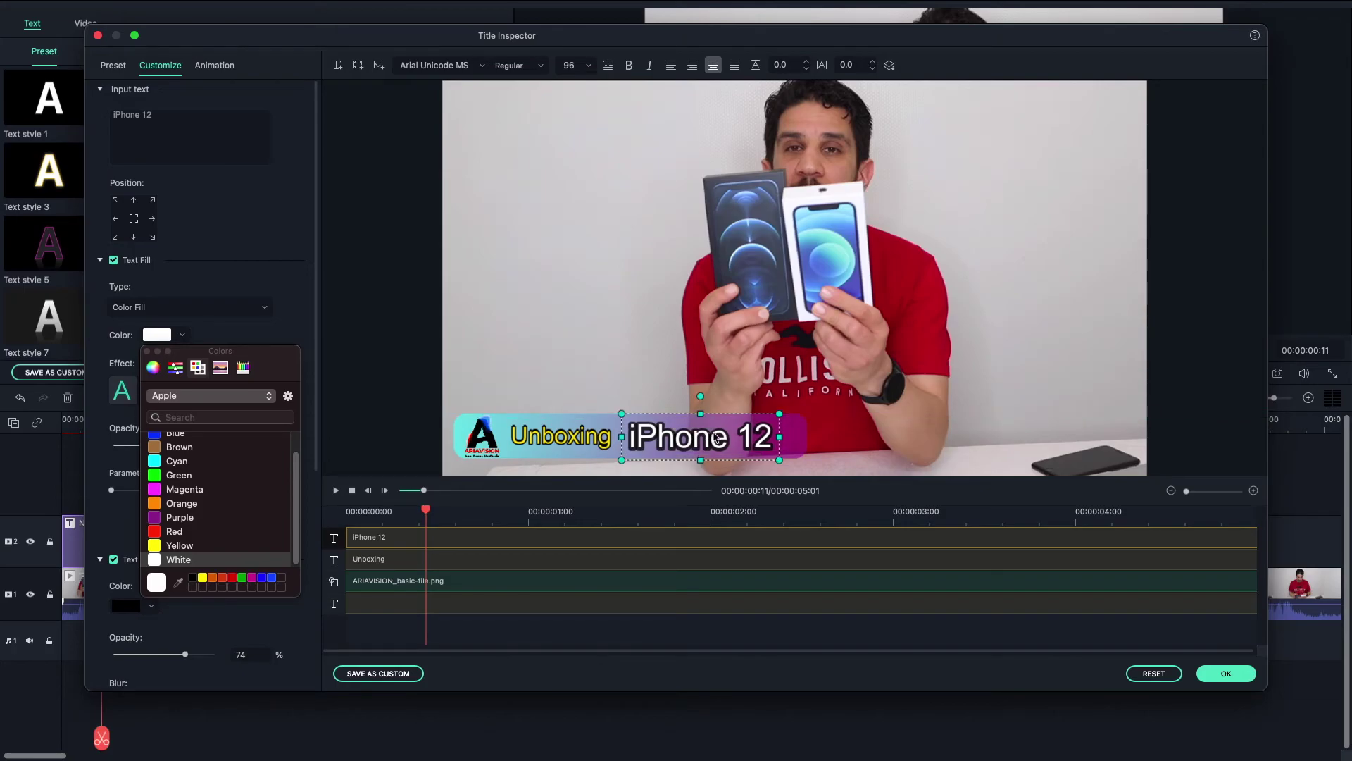
left_click(282, 259)
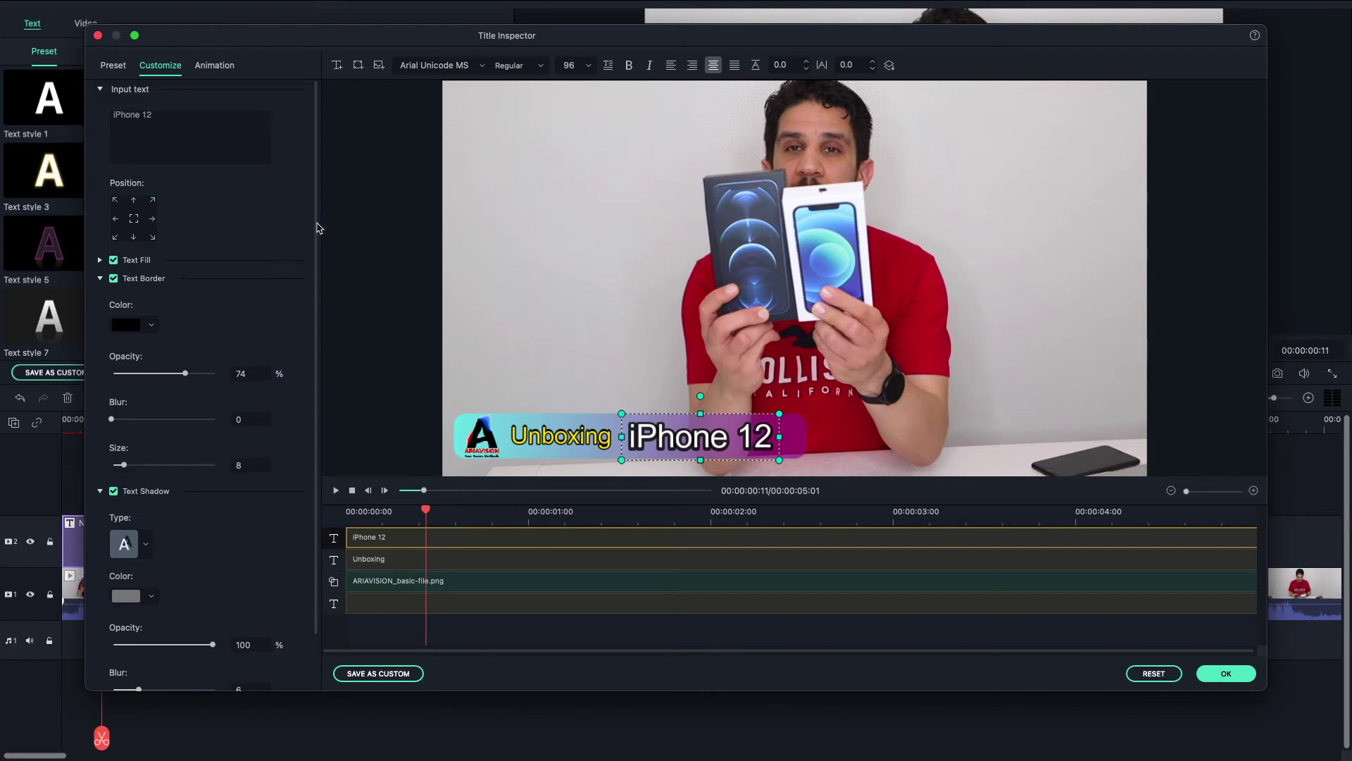
Save the current text settings as a custom title, renaming the default to 'Title-3'
scroll(314, 260, "down", 1)
scroll(315, 259, "down", 5)
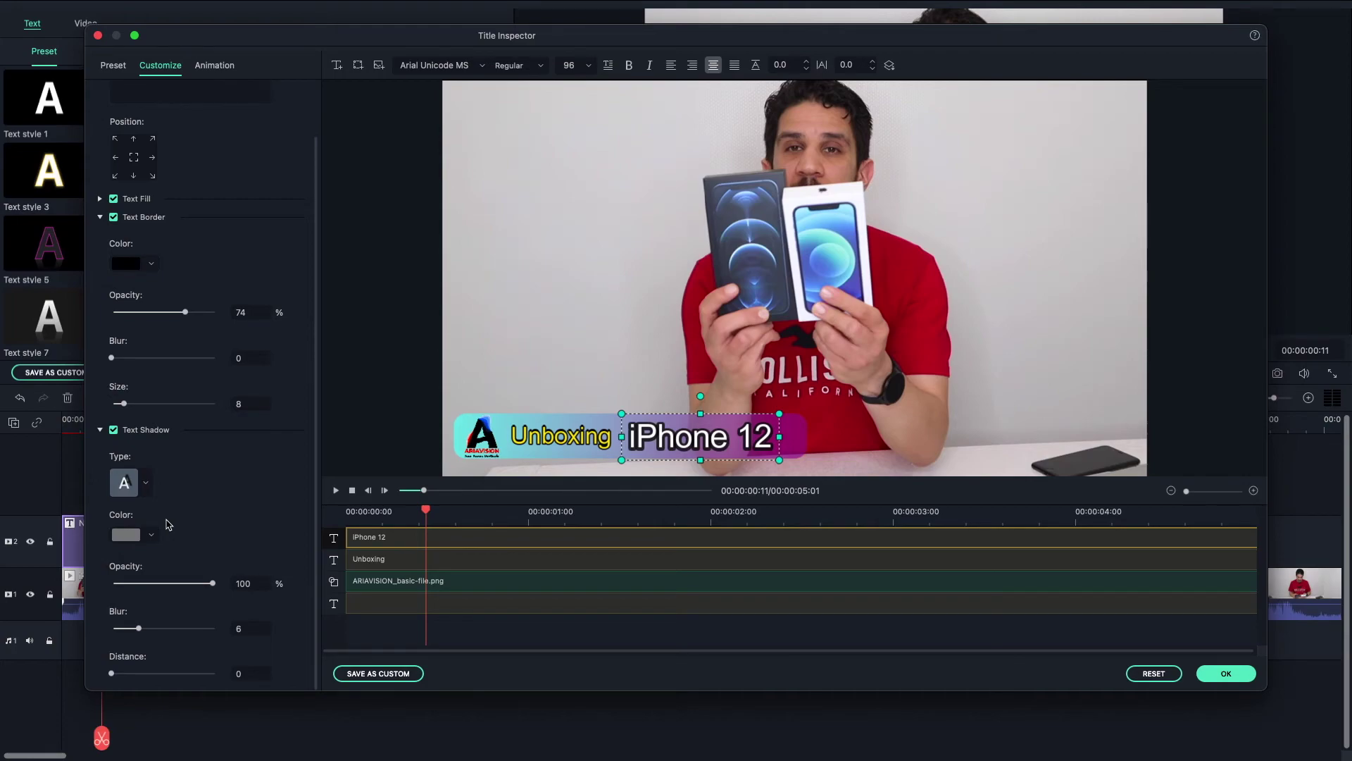
left_click(378, 674)
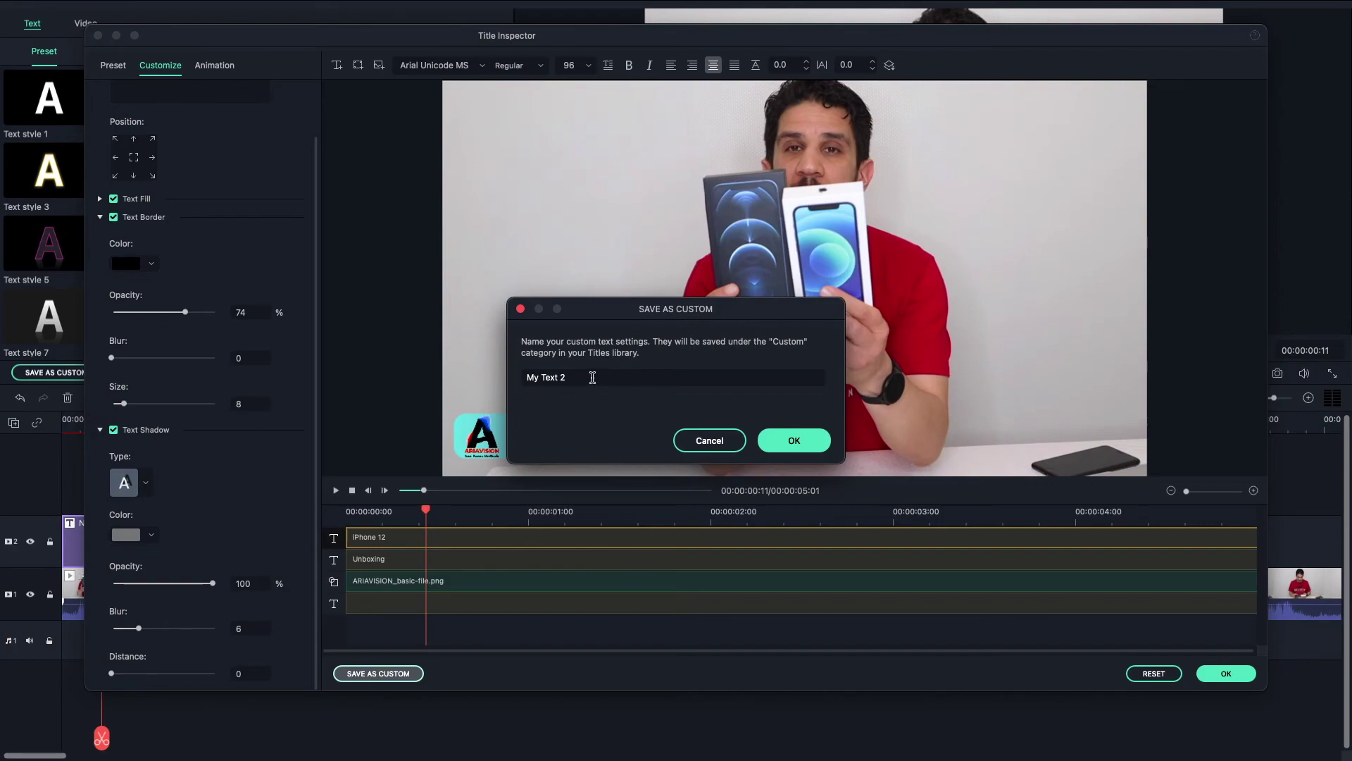
key("super+a")
key("BackSpace")
type("Title-3")
left_click(795, 441)
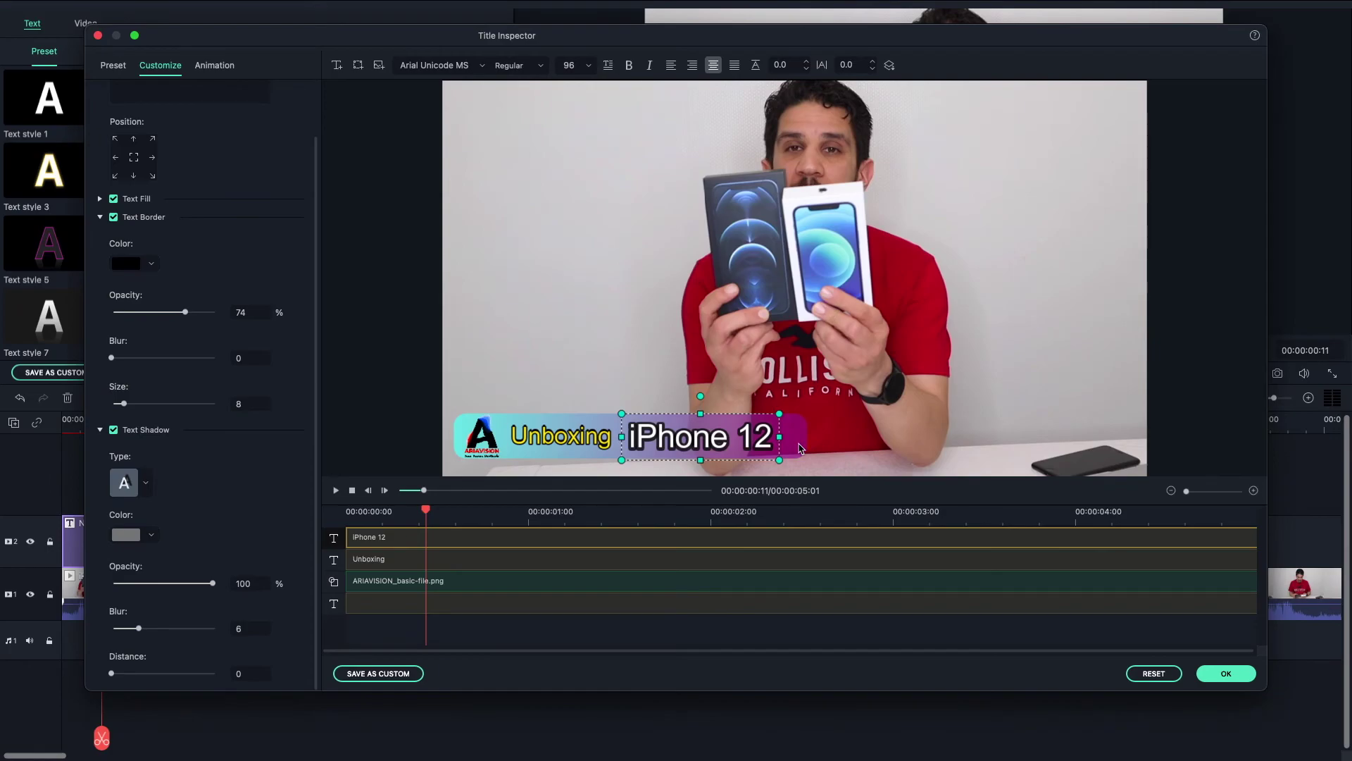
Apply the changes, close the Title Inspector, and reopen the Unboxing text for quick editing
left_click(1229, 677)
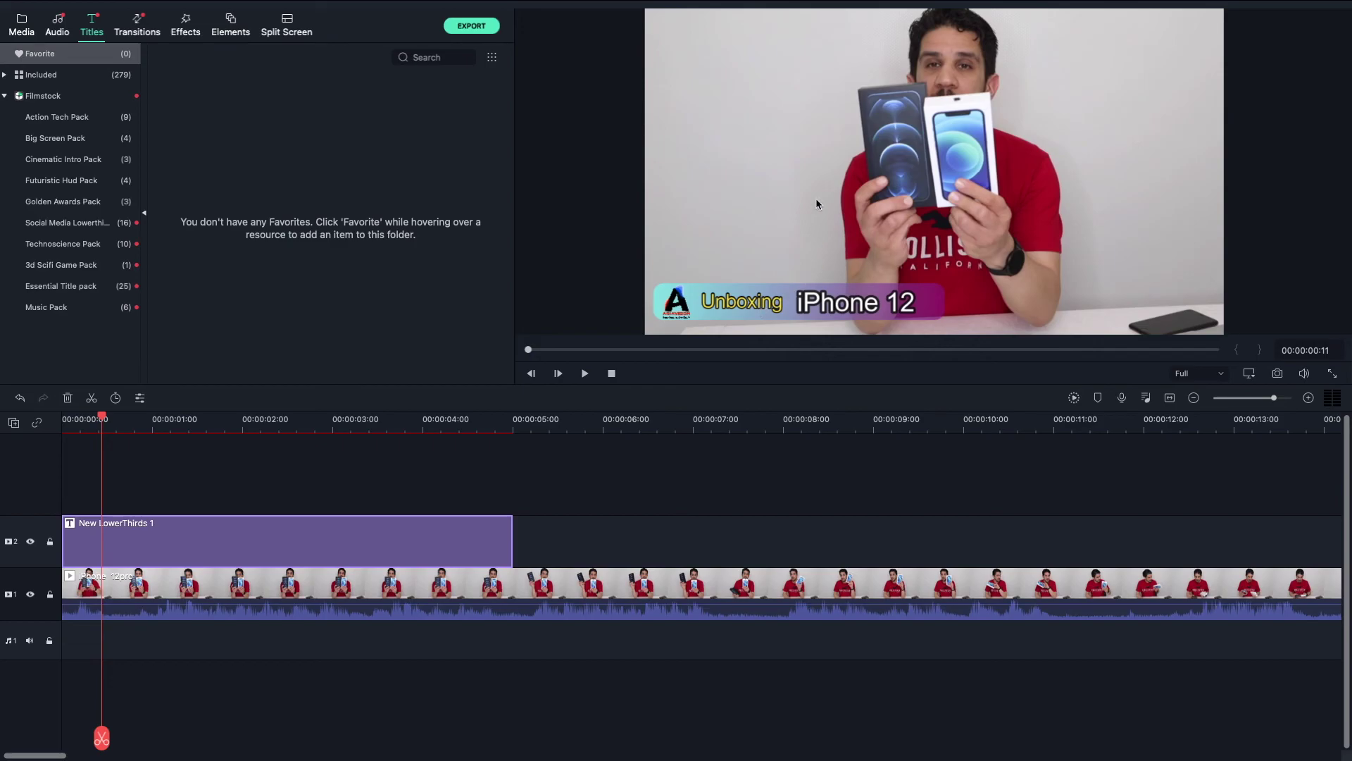
double_click(773, 304)
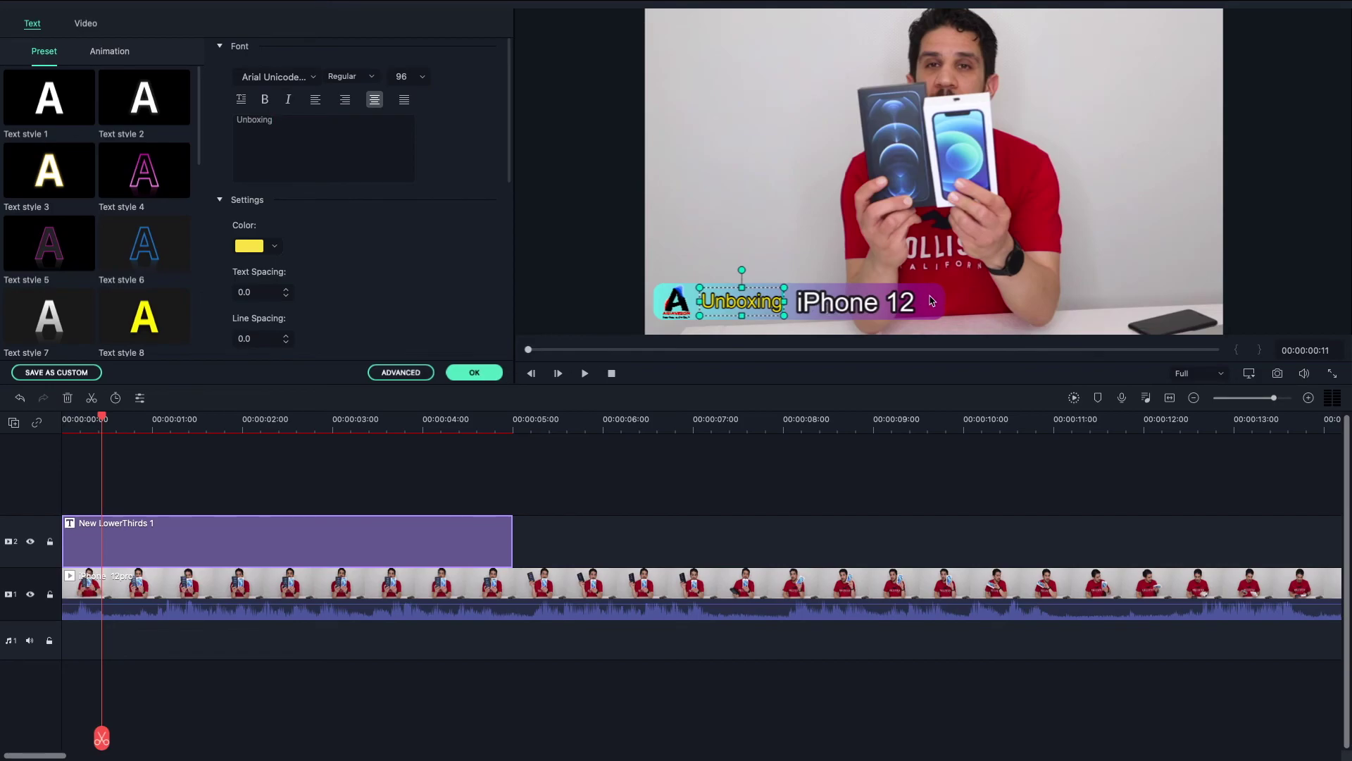
left_click(483, 376)
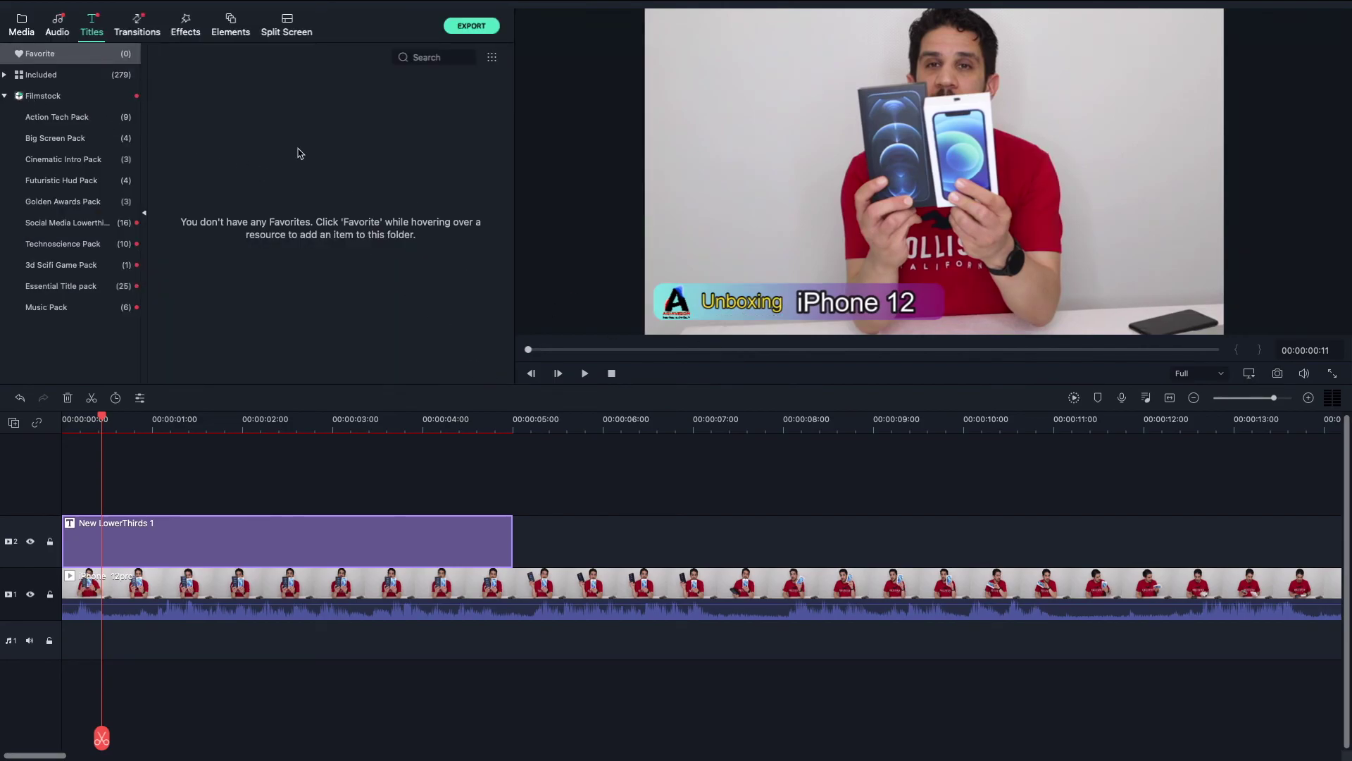
Browse the Included and Action Tech Pack title packs, then open the Custom category under Included
left_click(6, 77)
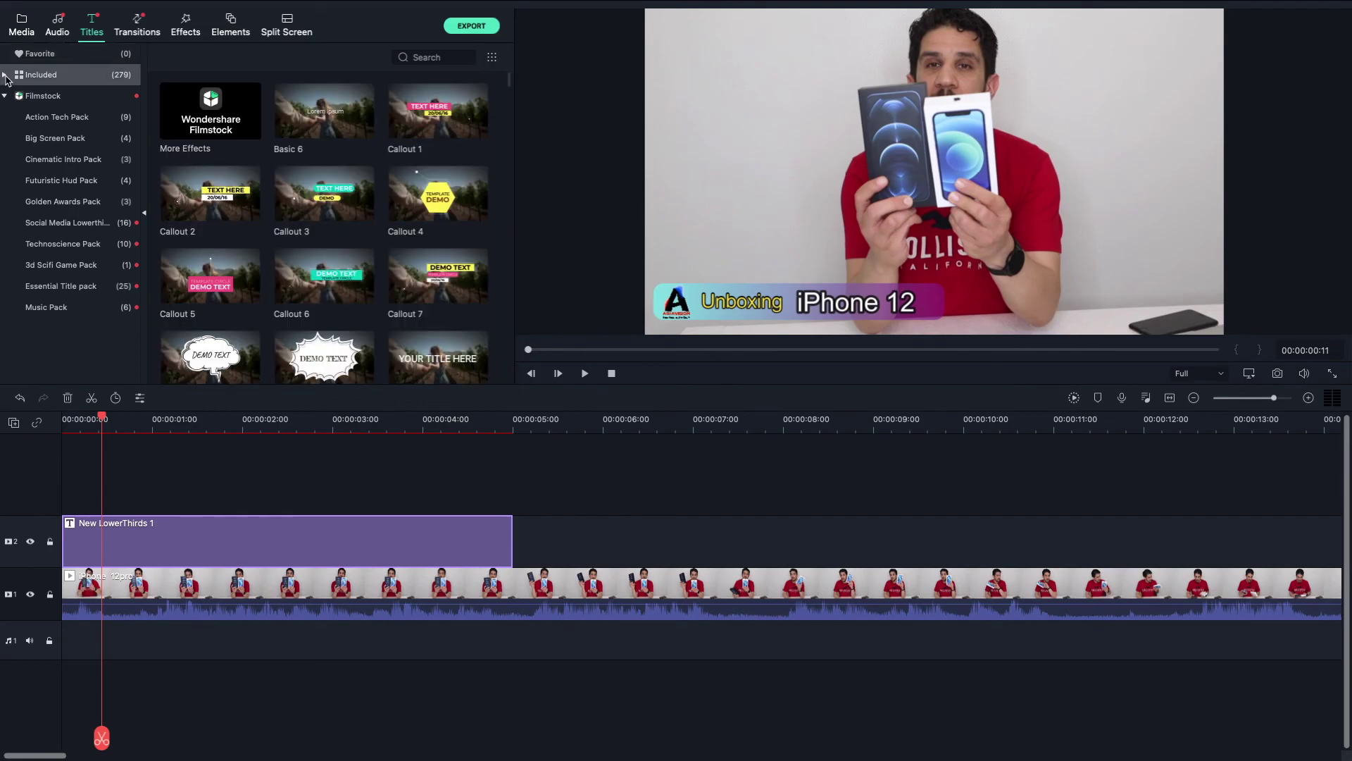
left_click(6, 96)
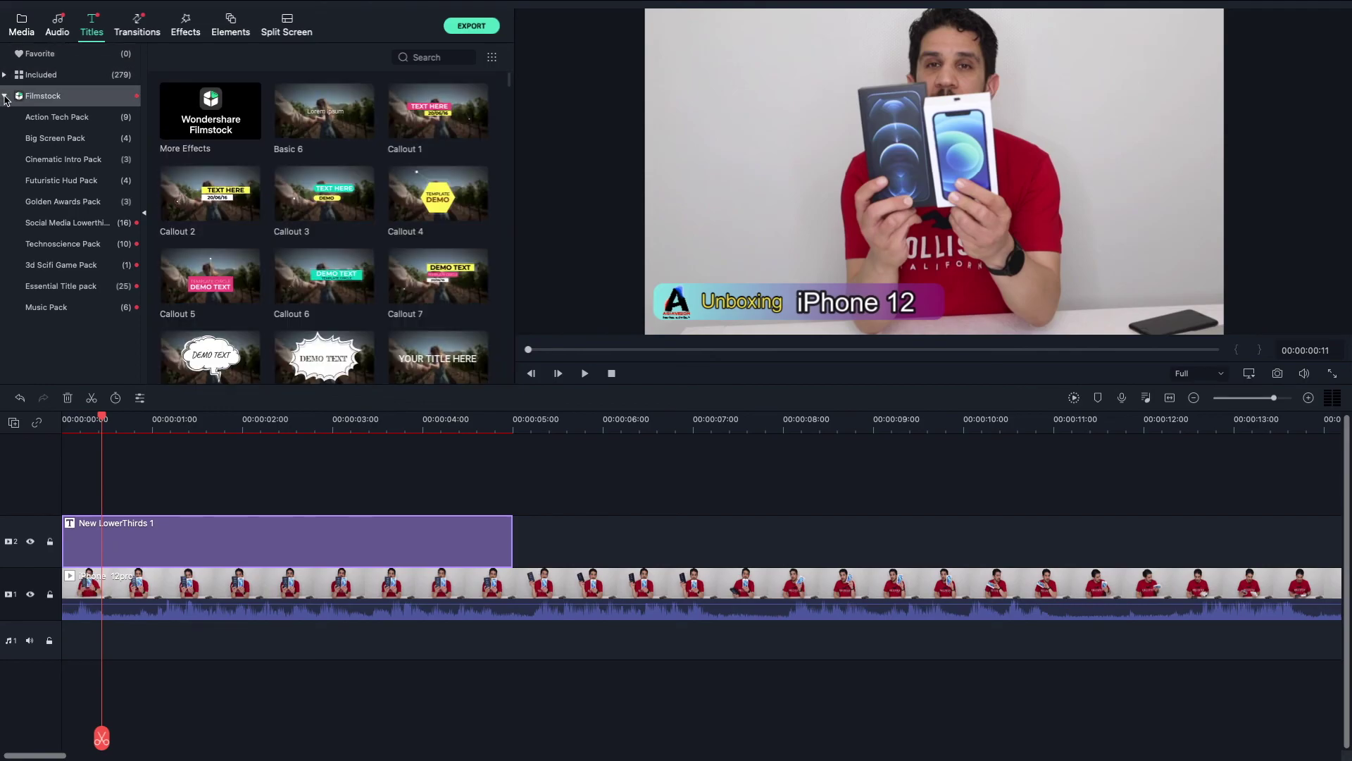
left_click(4, 77)
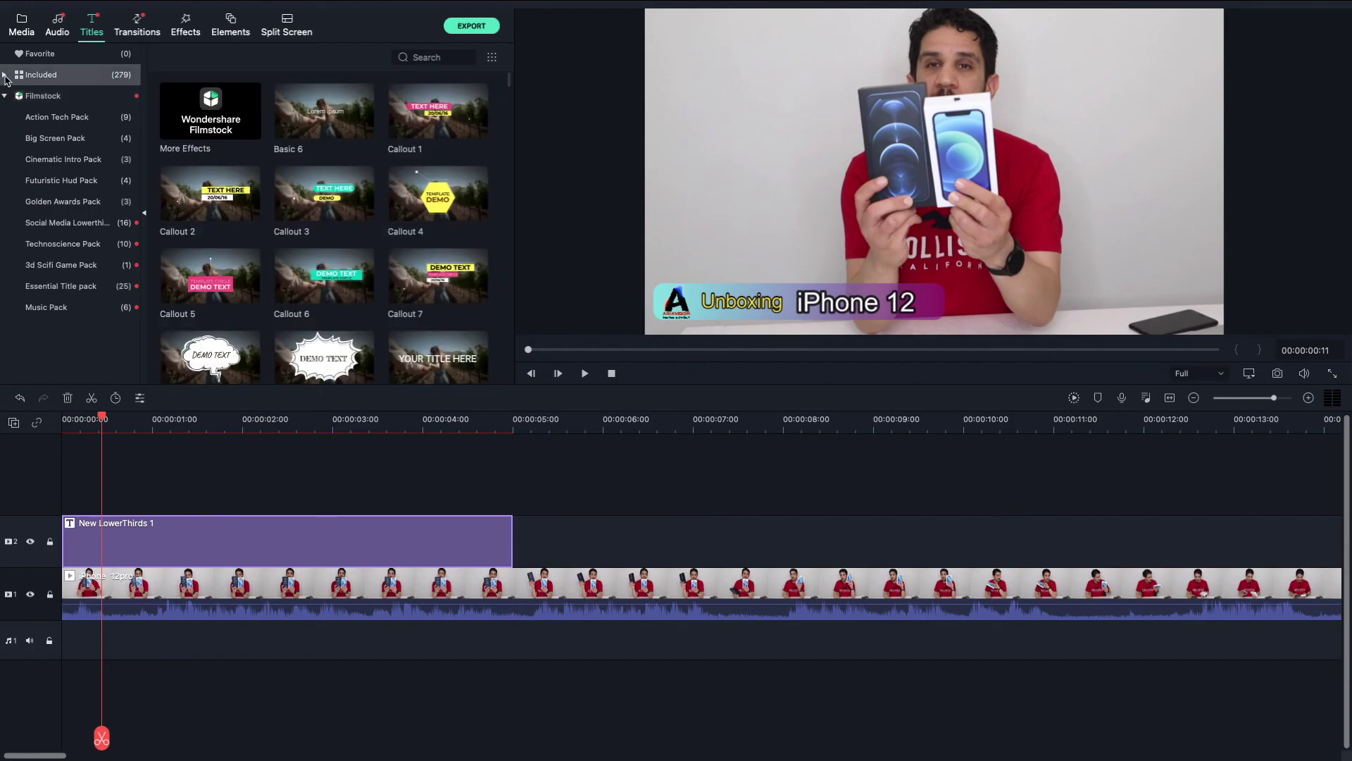
left_click(62, 121)
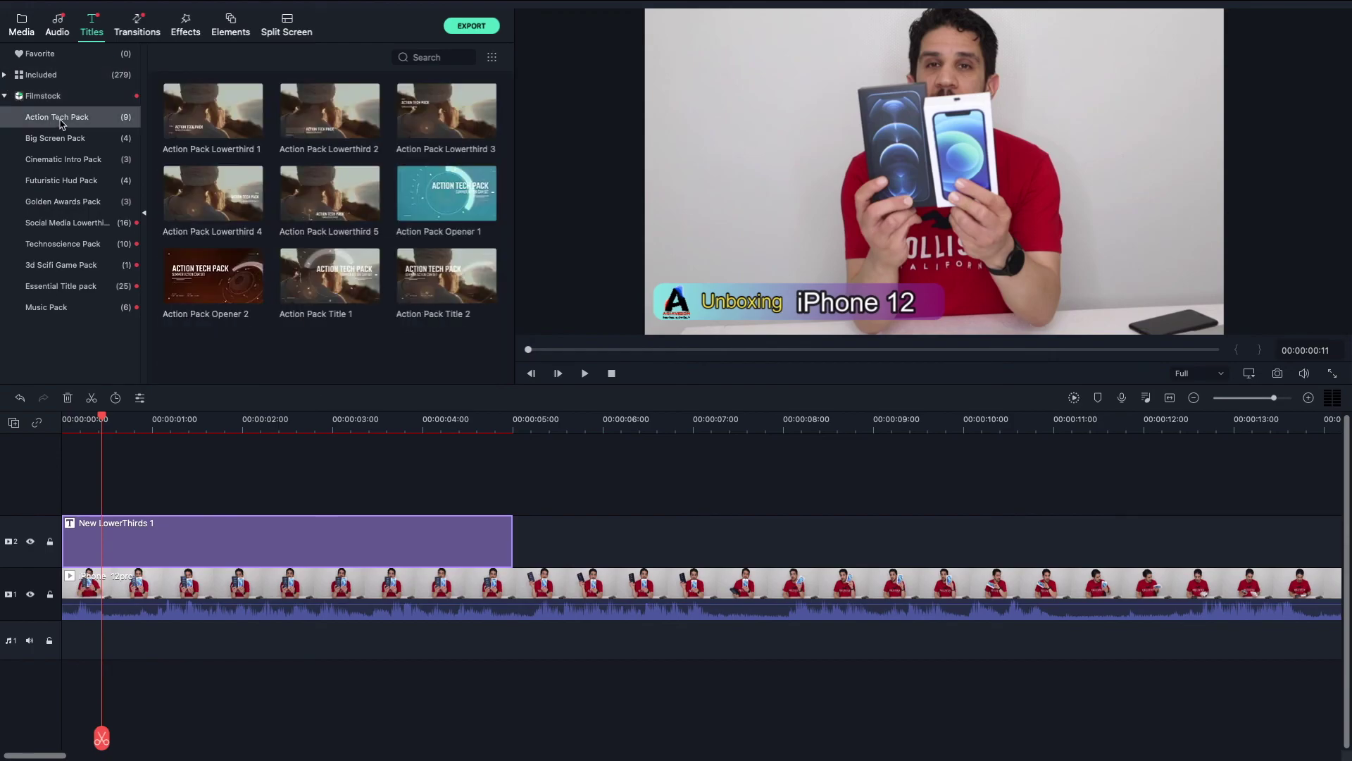
left_click(63, 77)
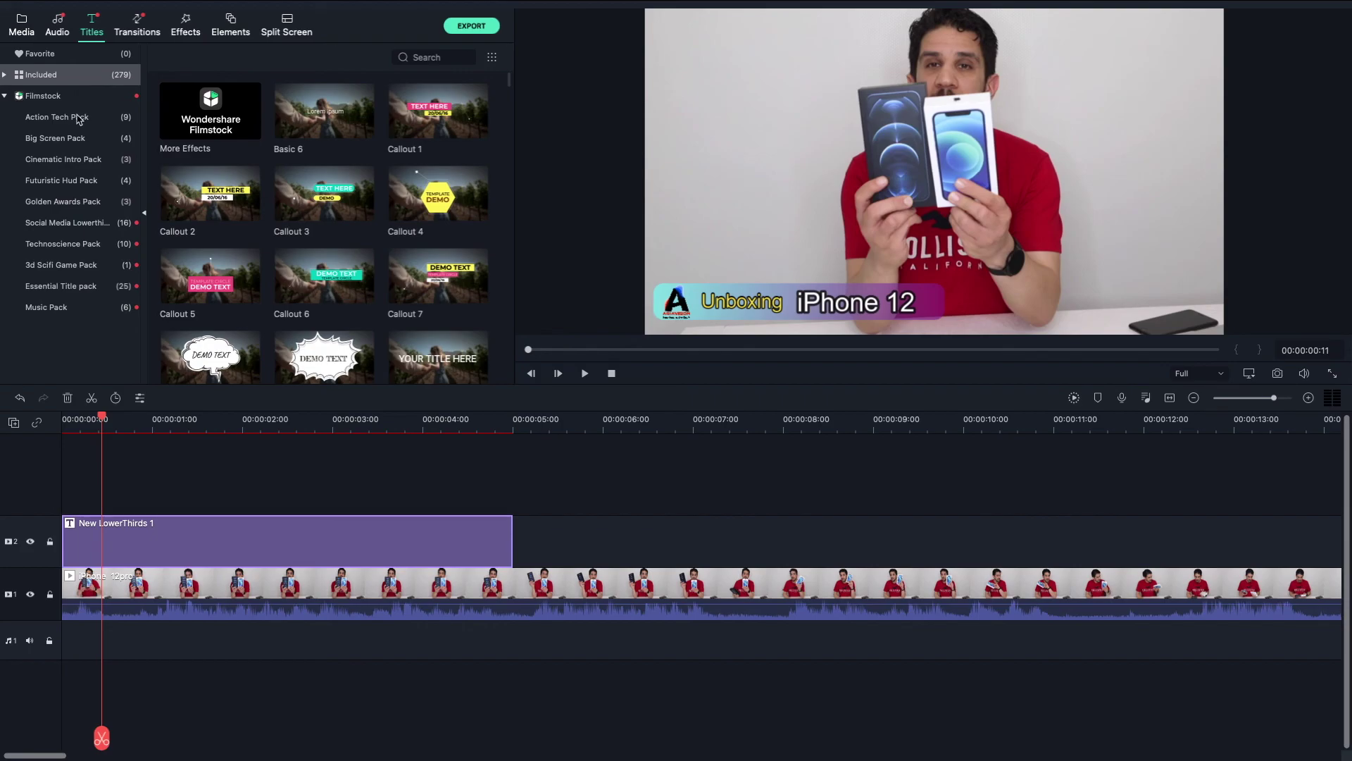
left_click(79, 117)
left_click(29, 77)
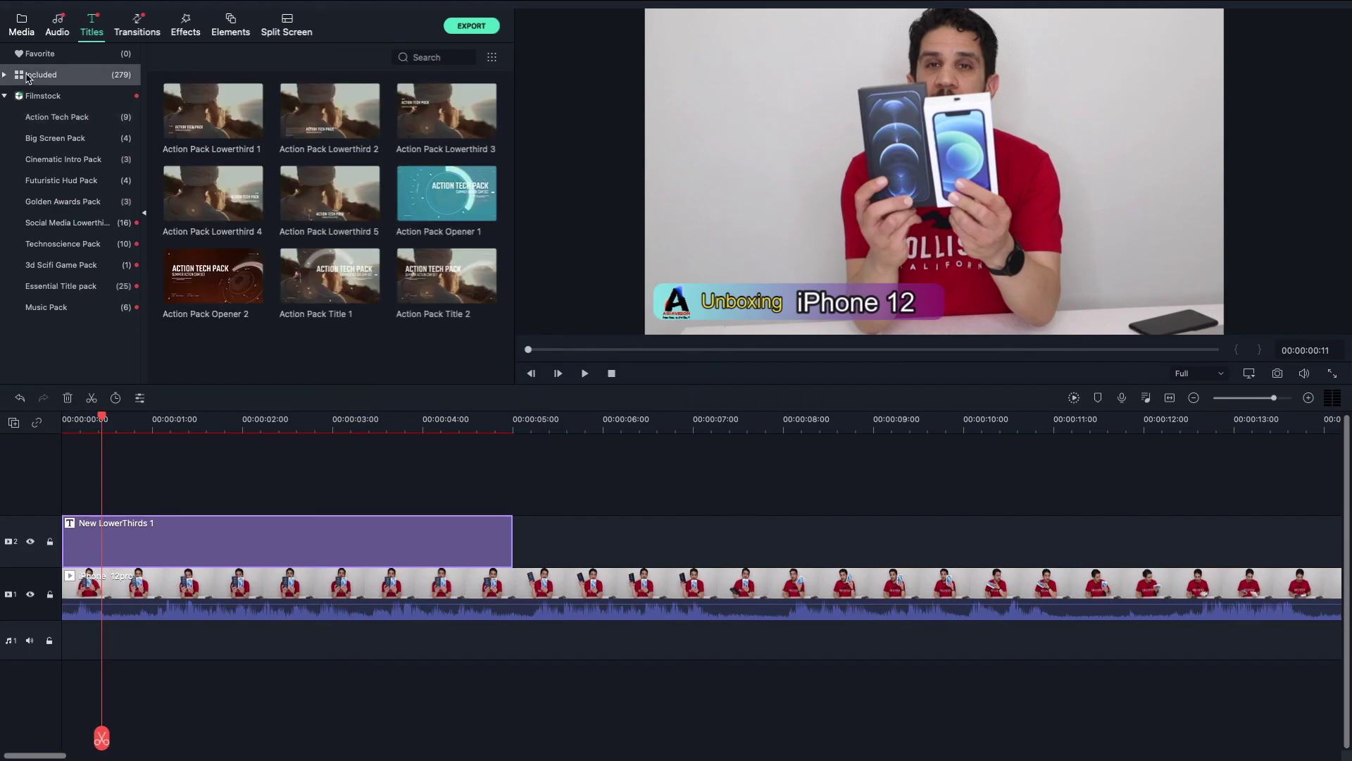
double_click(29, 77)
left_click(39, 98)
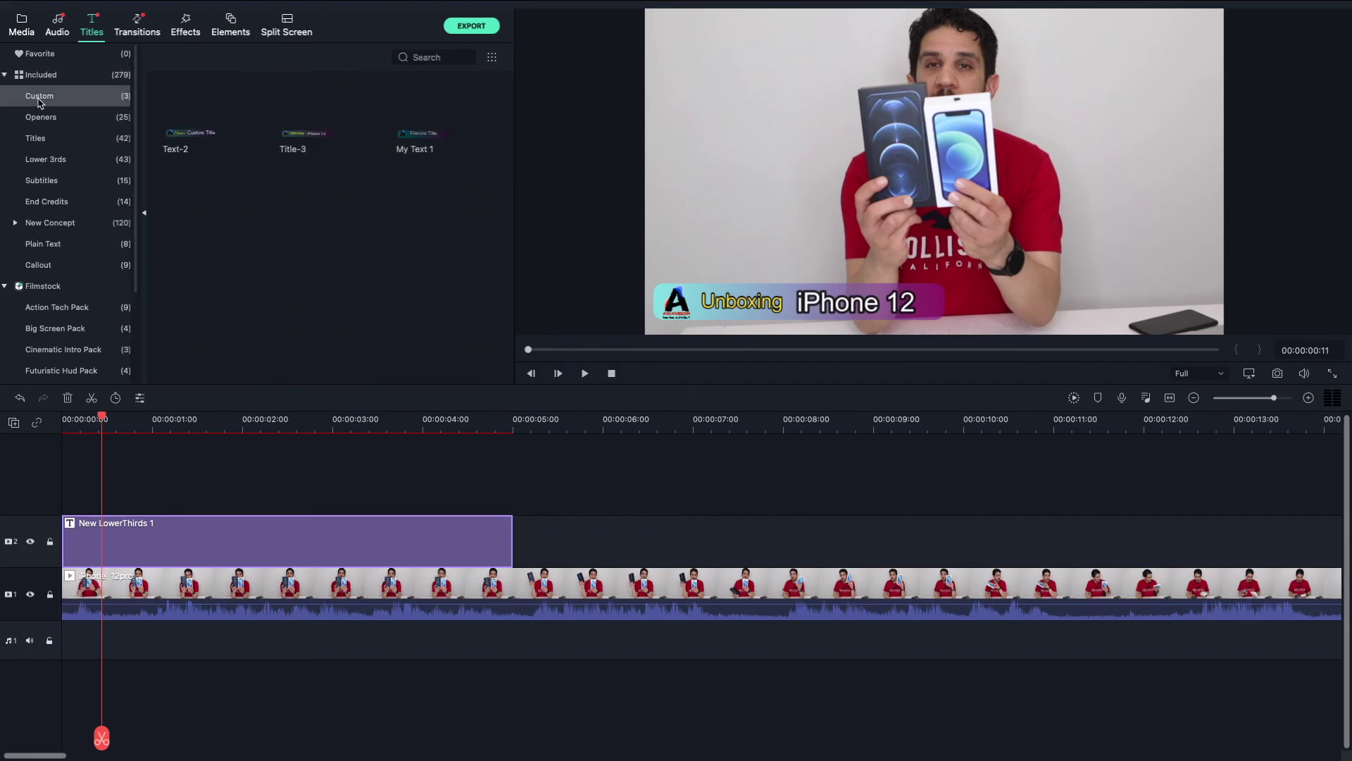